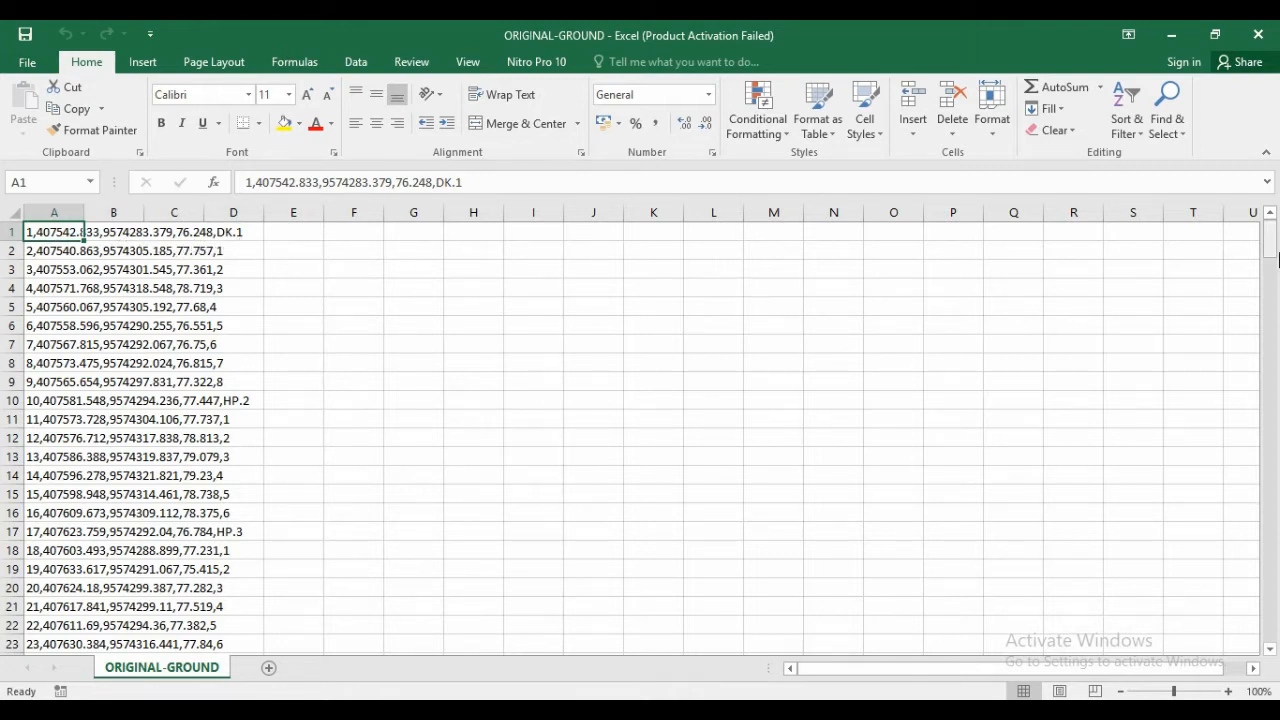
Step: Close the ORIGINAL-GROUND workbook in Excel and create a new drawing in AutoCAD Civil 3D
left_click(1258, 37)
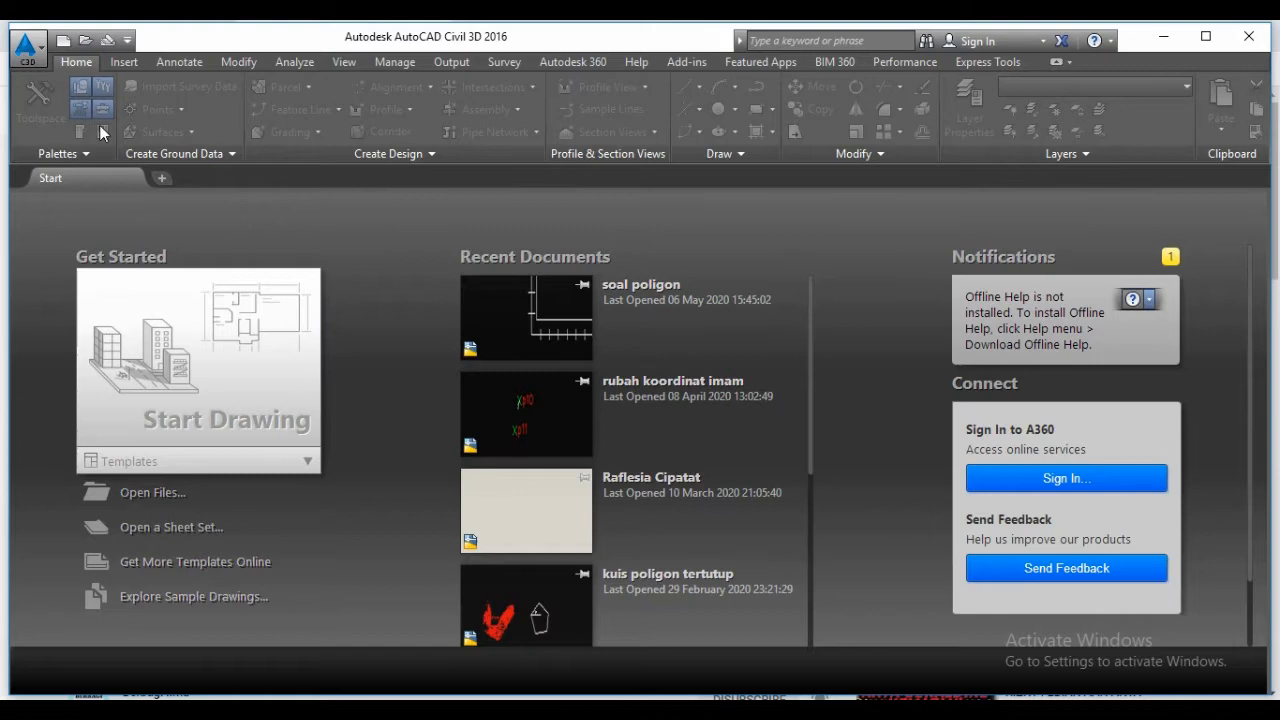
left_click(62, 44)
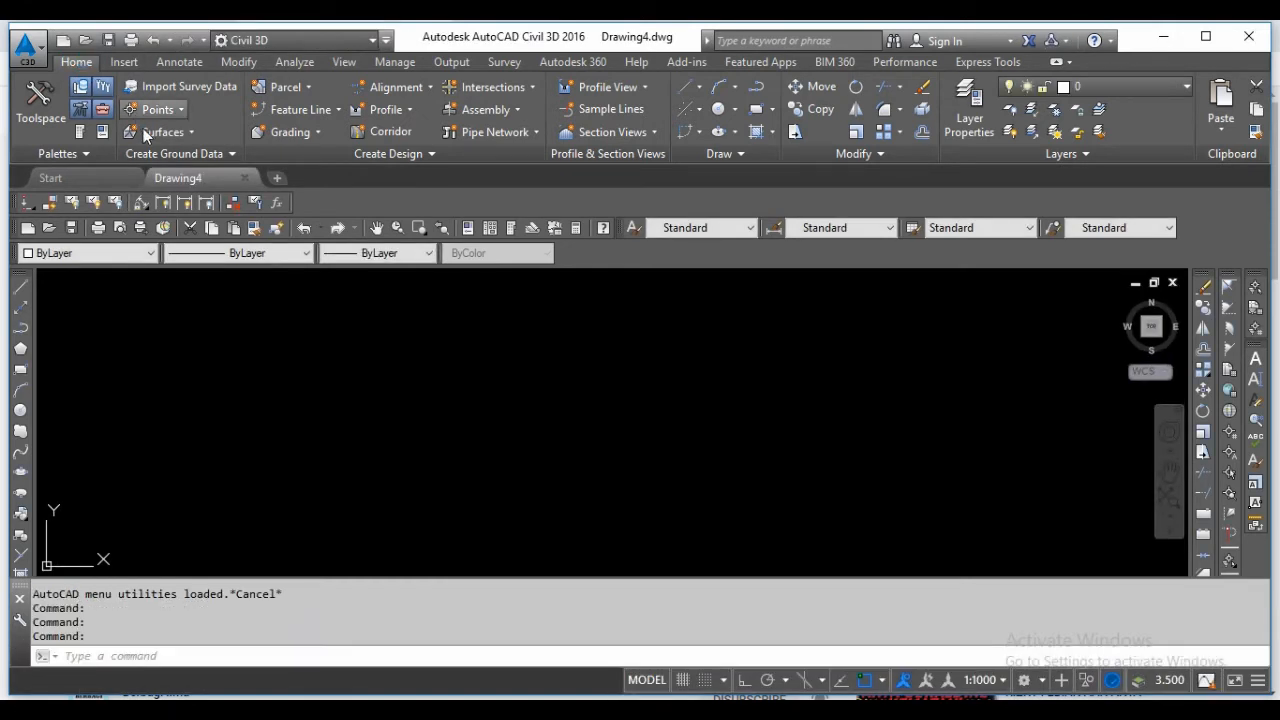
Step: Open the new drawing's settings from Toolspace and set the zone category to UTM, WGS84 Datum
left_click(40, 114)
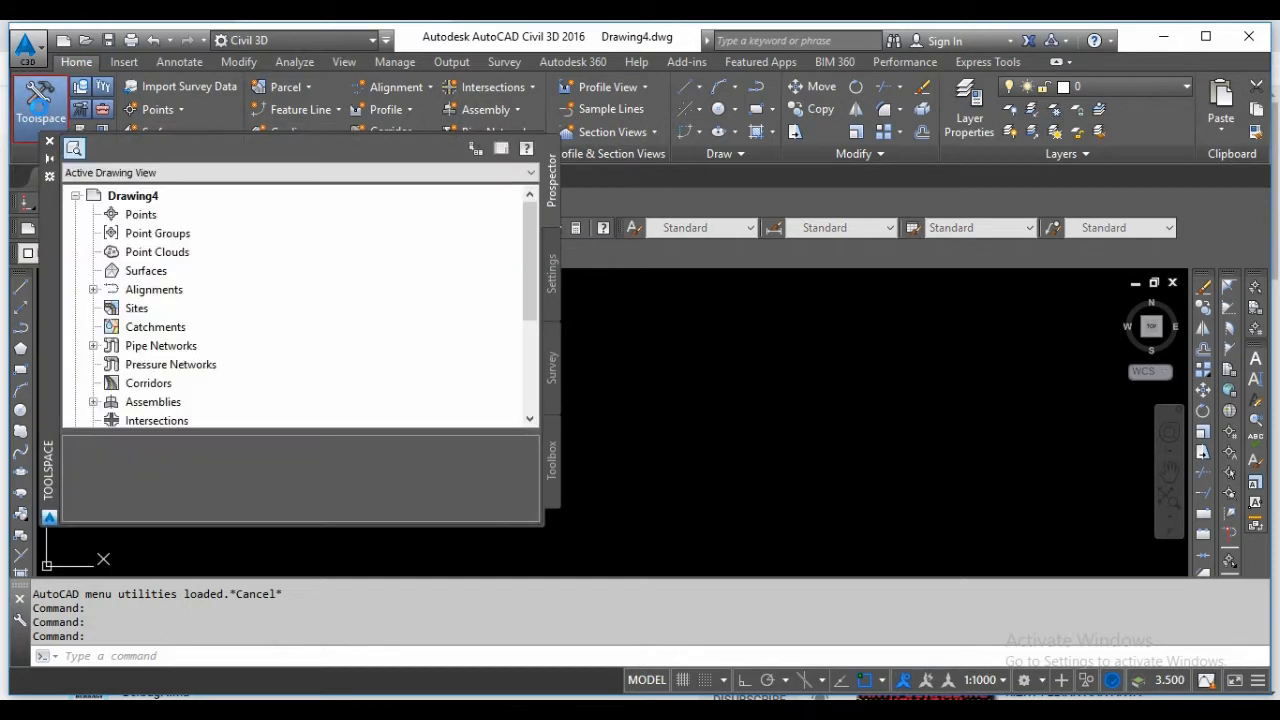
left_click(552, 287)
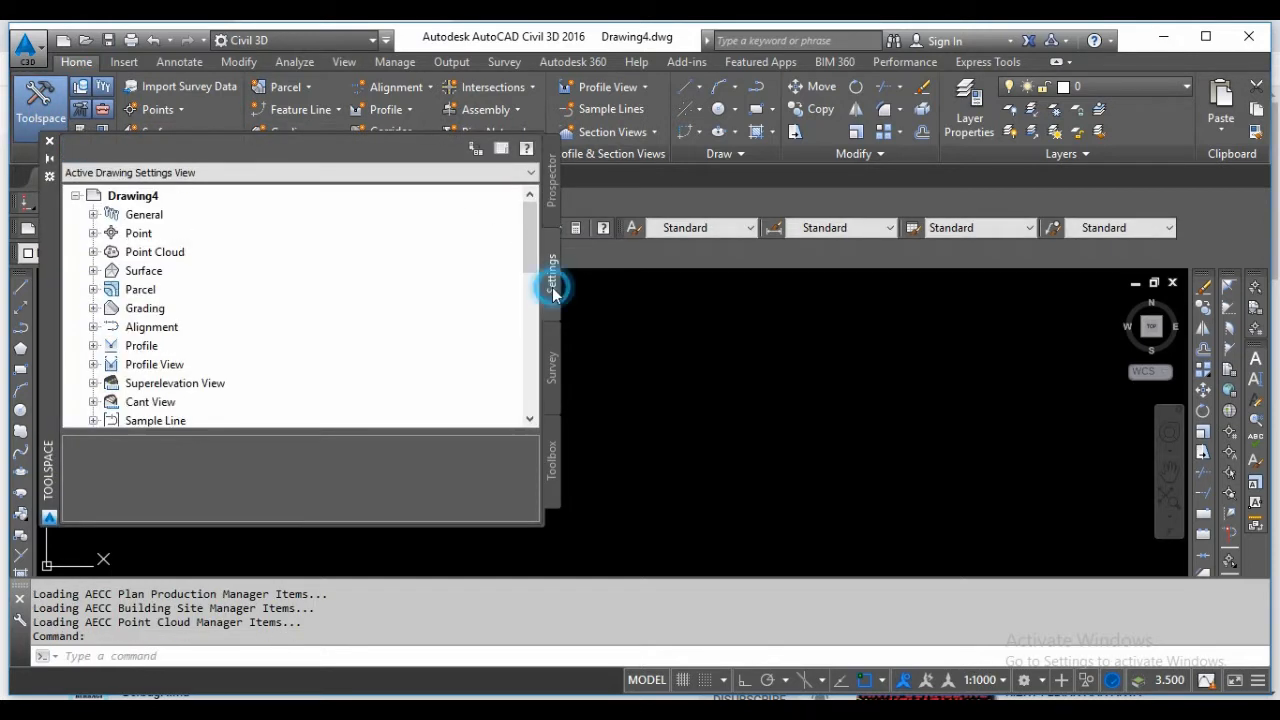
right_click(142, 198)
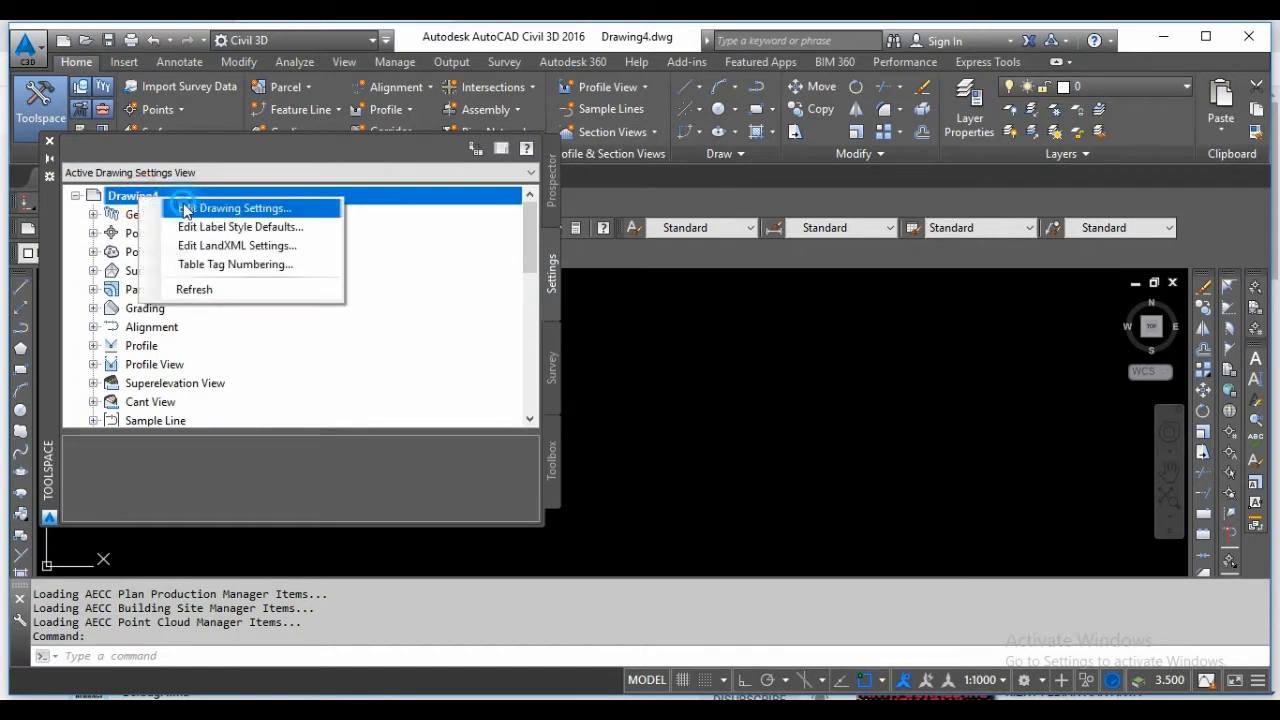
left_click(184, 208)
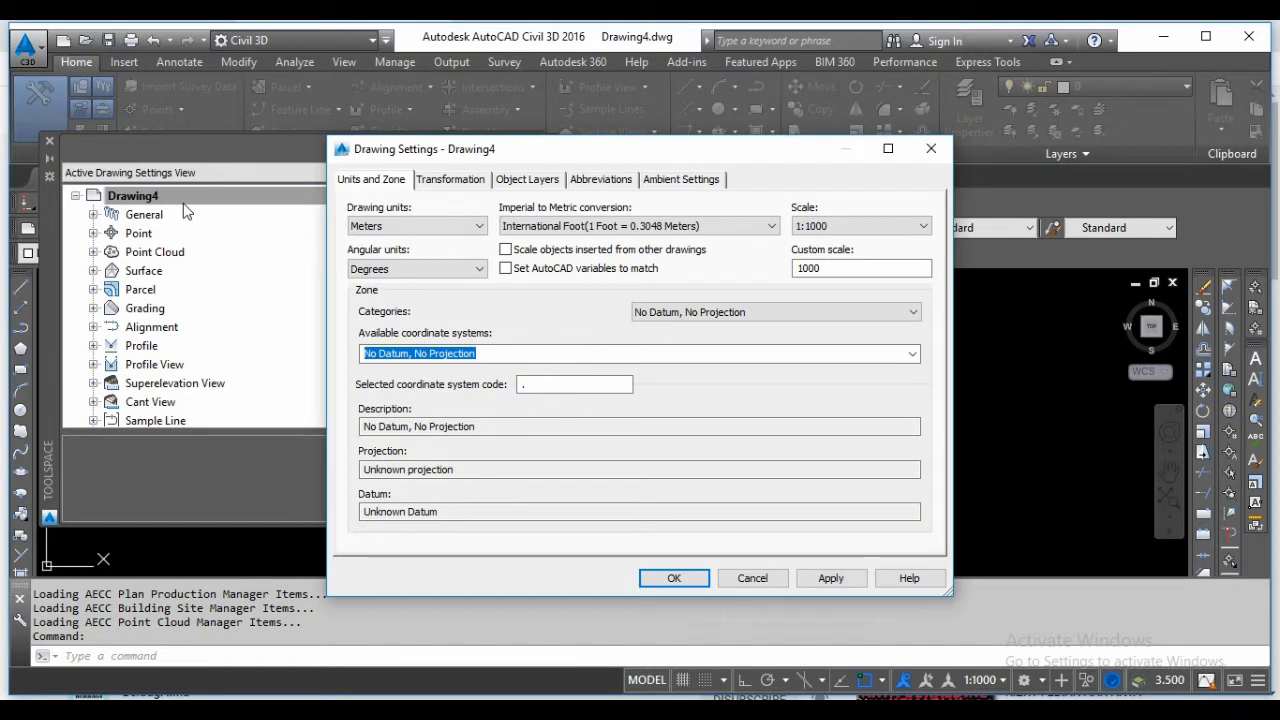
left_click(762, 312)
scroll(756, 404, "down", 1)
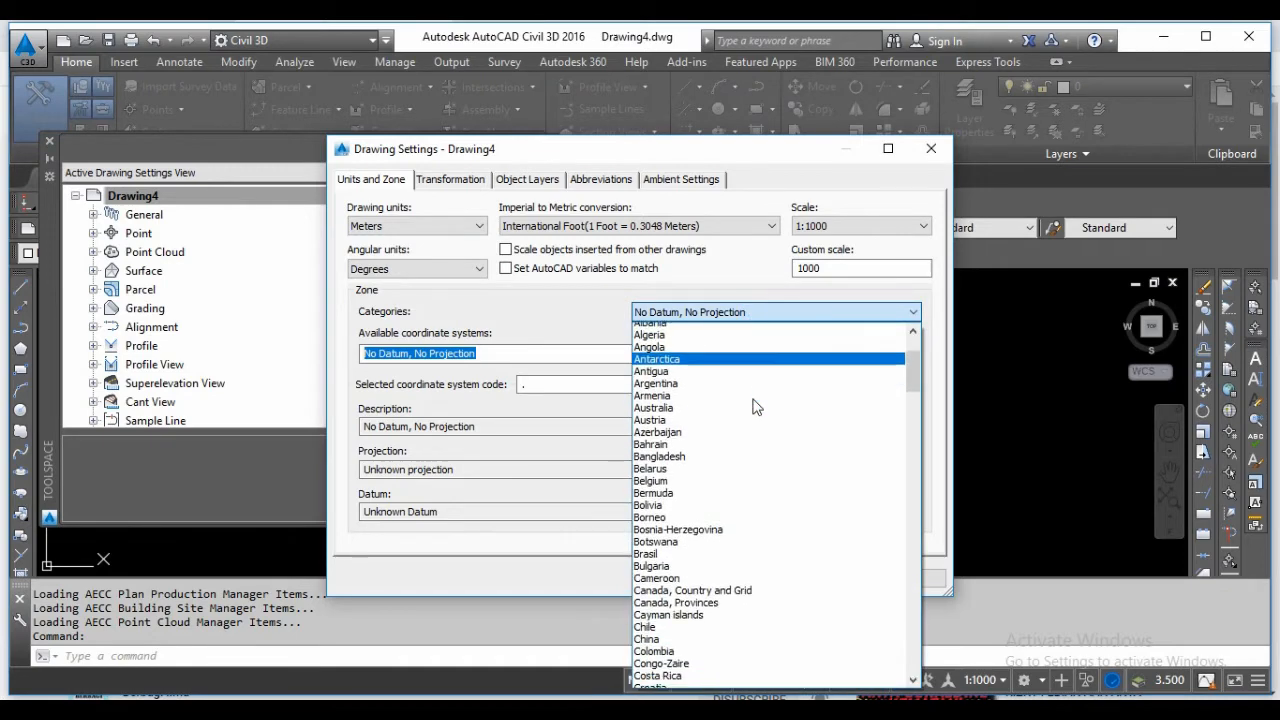
scroll(756, 405, "down", 16)
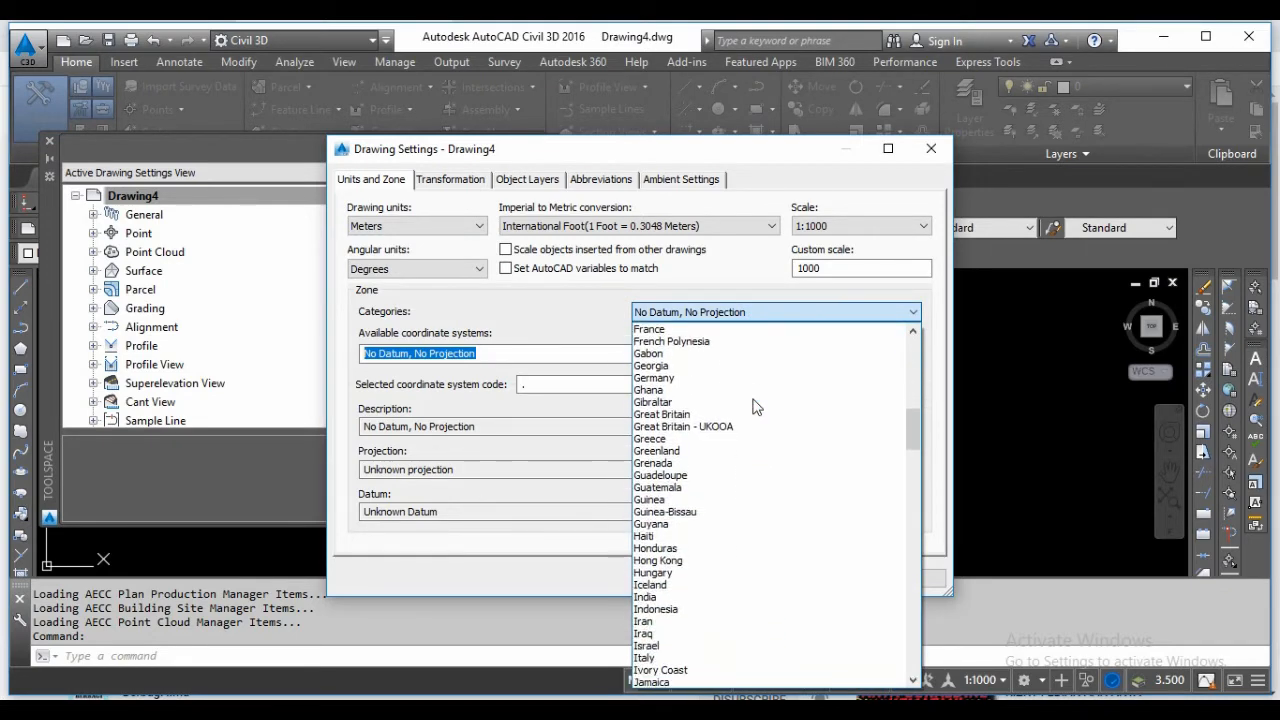
scroll(756, 405, "down", 13)
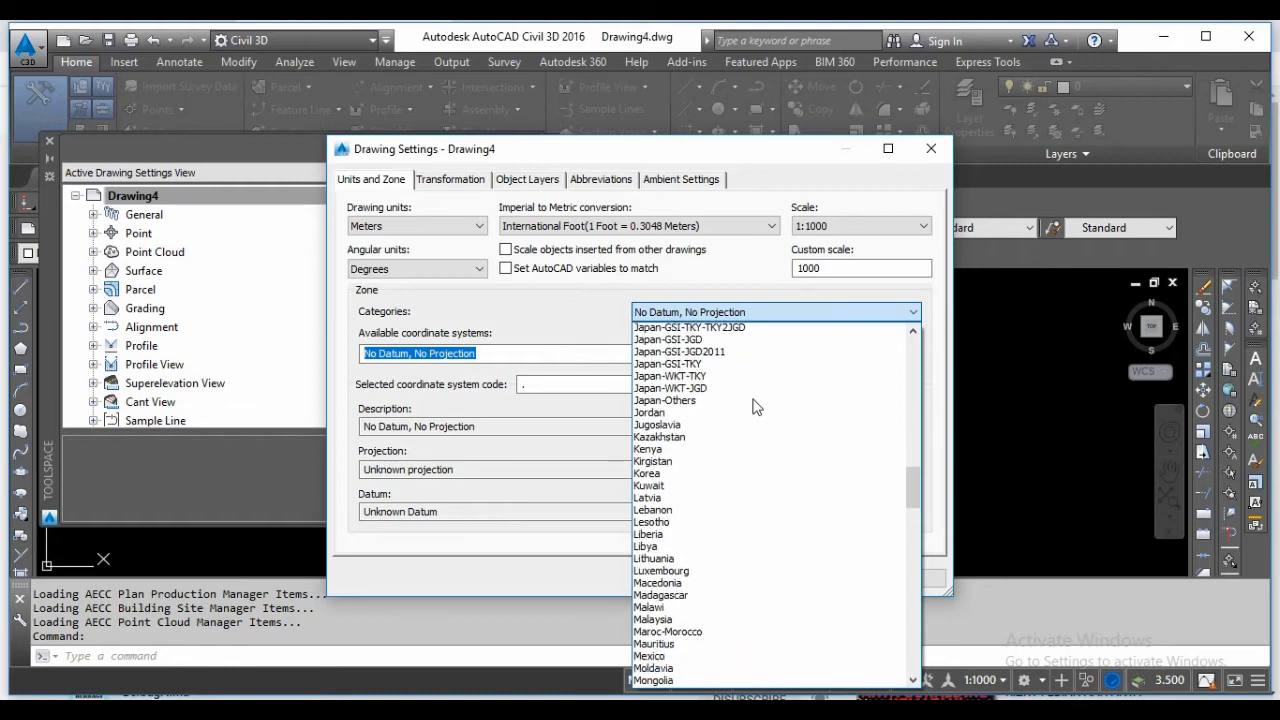
scroll(756, 405, "down", 20)
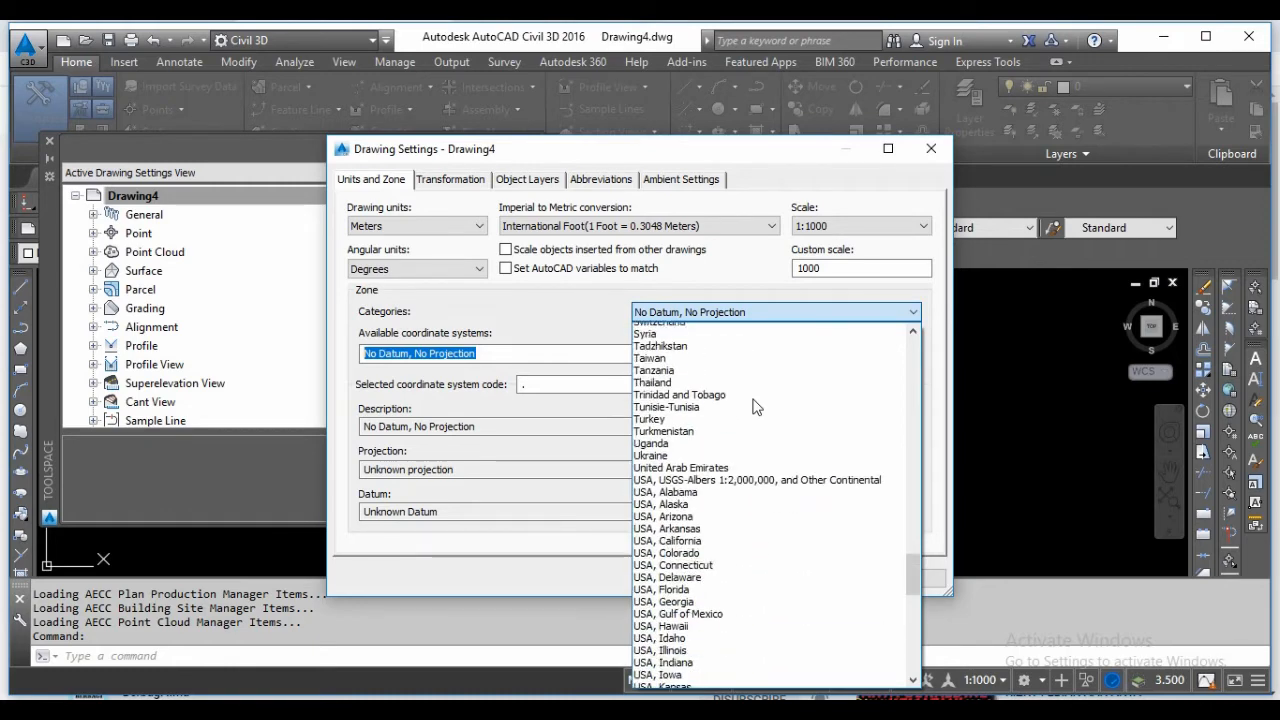
scroll(756, 405, "down", 20)
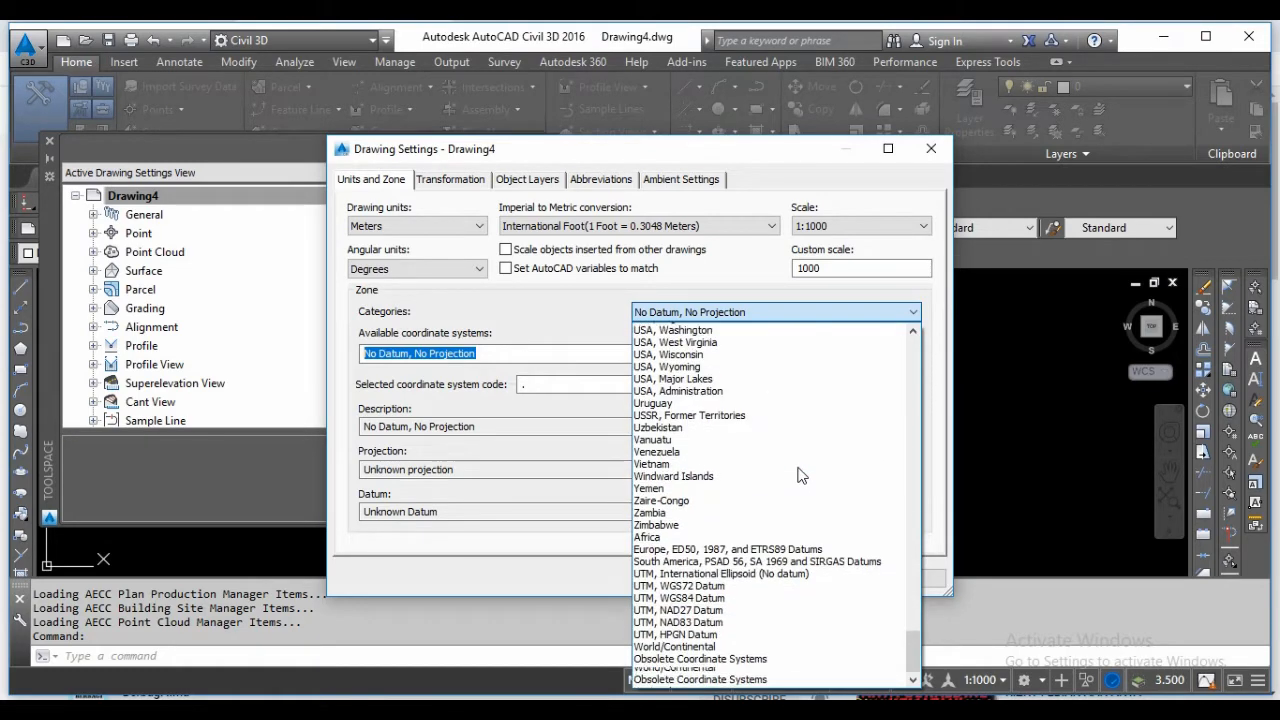
left_click(716, 598)
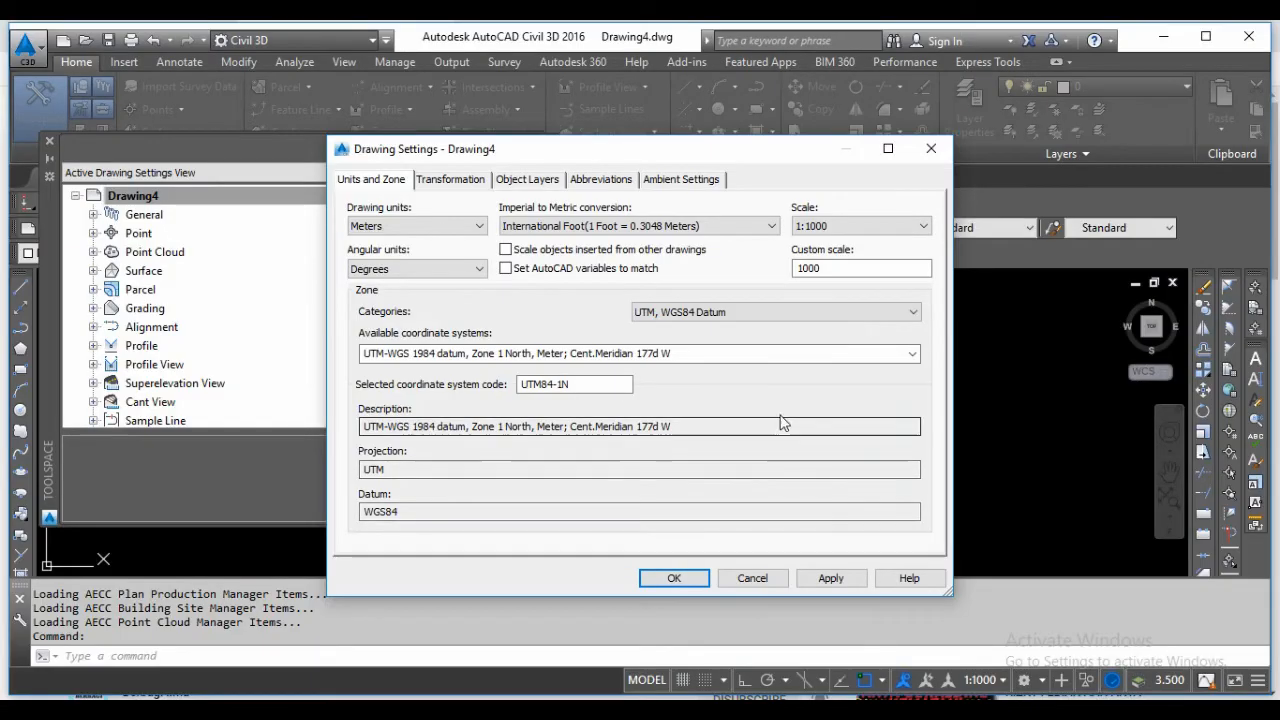
Step: Assign the coordinate system UTM-WGS 1984 datum, Zone 48 South, Meter; Cent. Meridian 105d E to the drawing and accept the settings
left_click(913, 354)
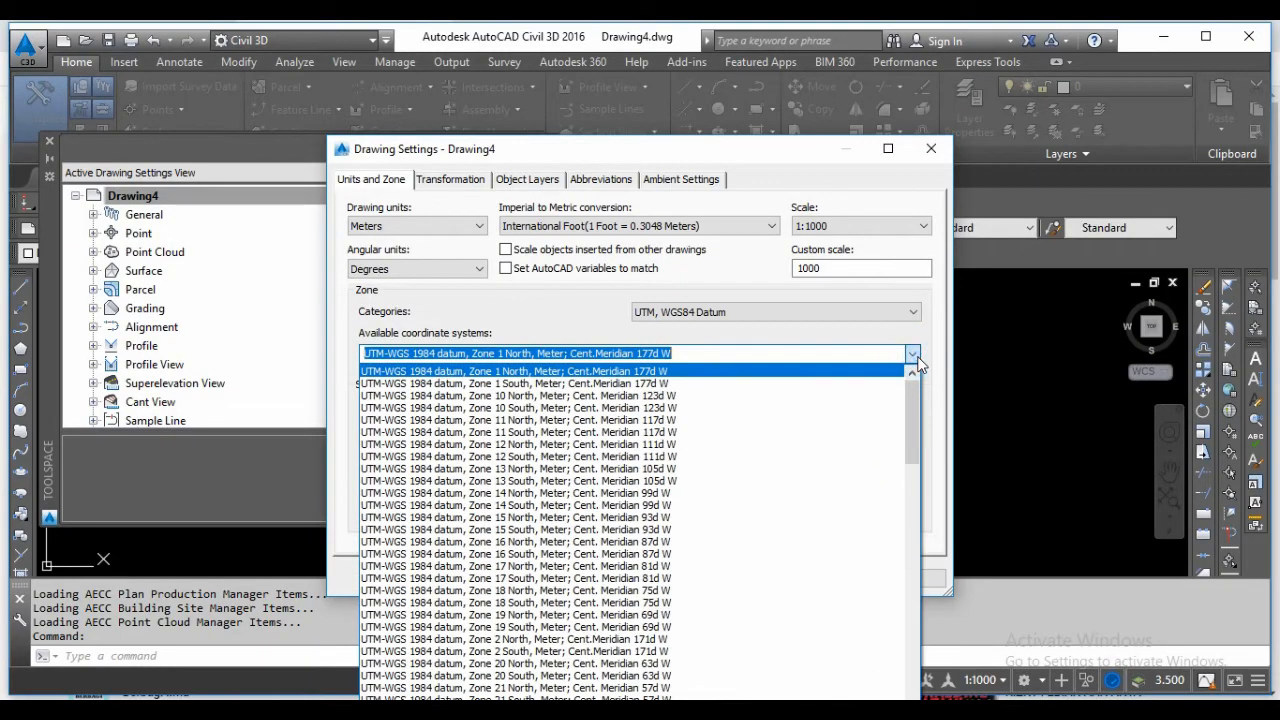
scroll(740, 472, "down", 3)
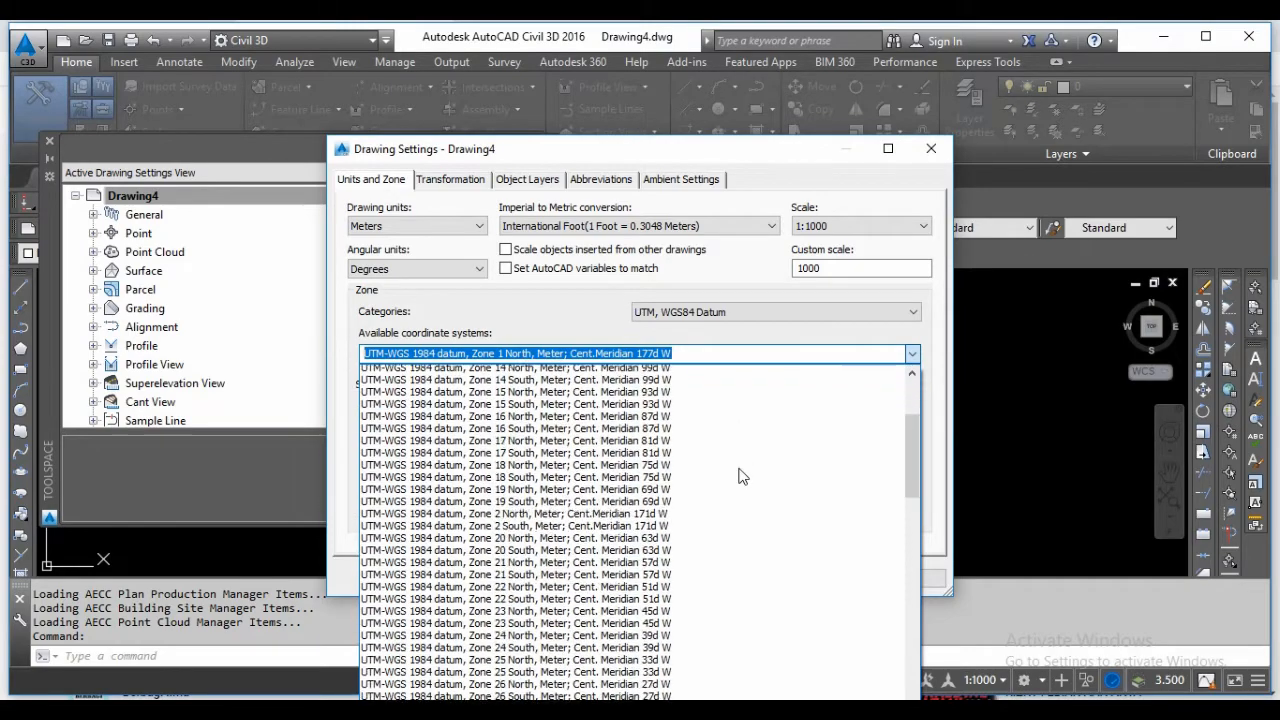
scroll(741, 476, "down", 3)
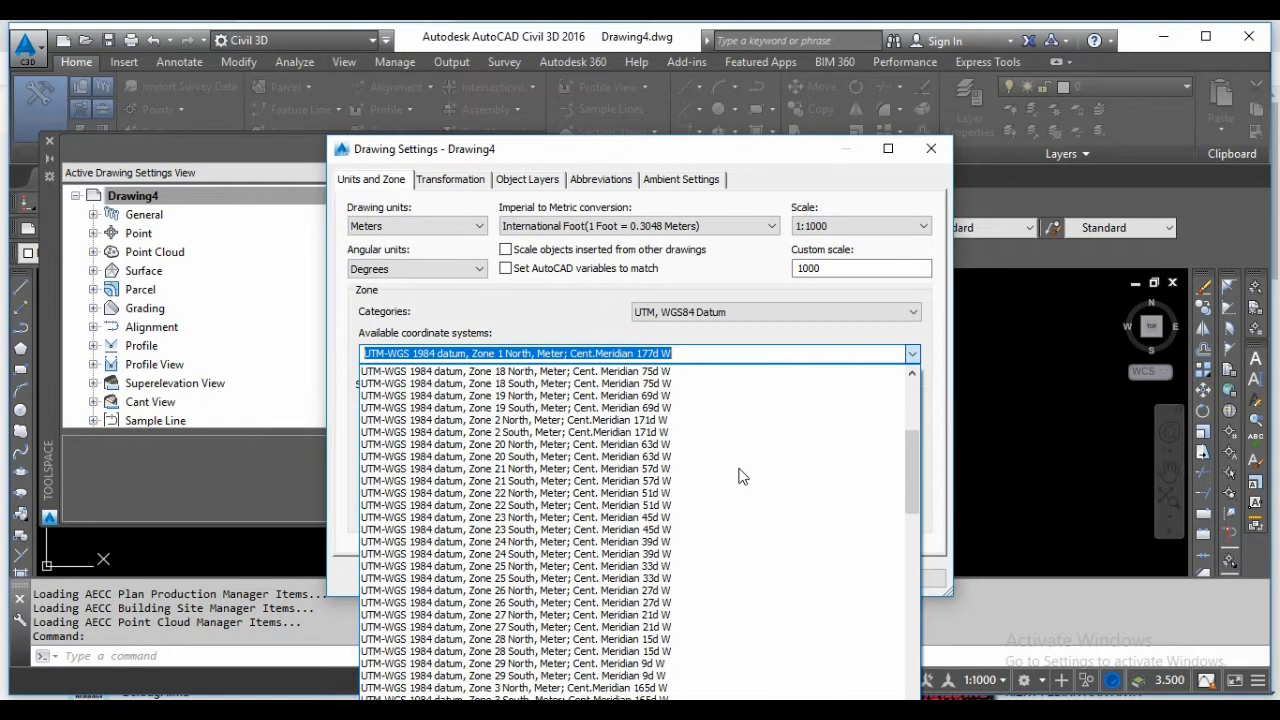
scroll(741, 476, "down", 6)
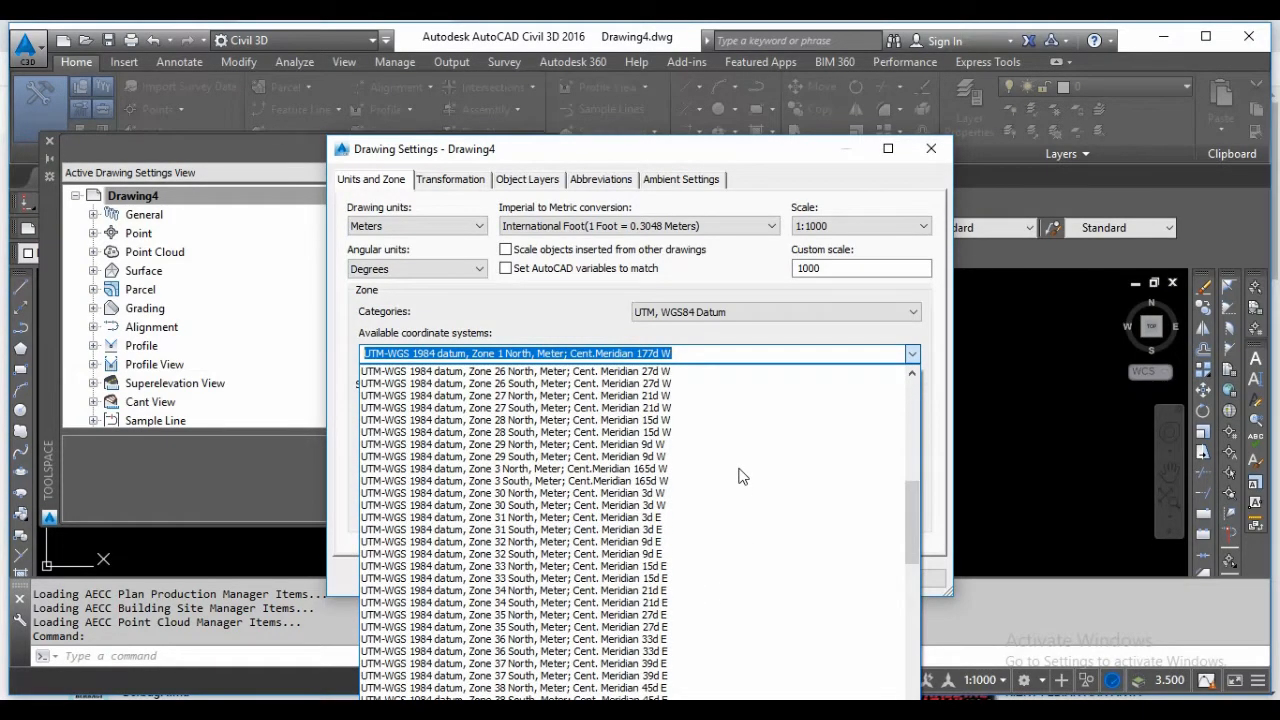
scroll(741, 476, "down", 3)
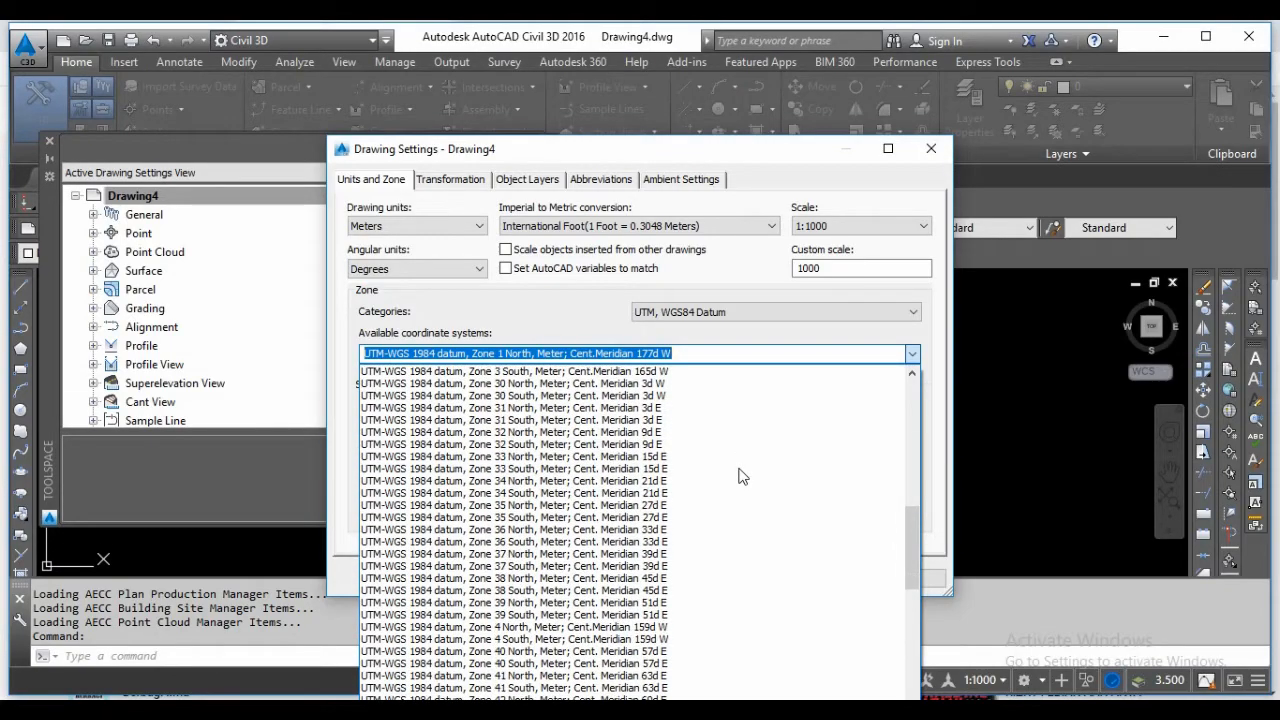
scroll(741, 476, "down", 2)
scroll(741, 476, "down", 5)
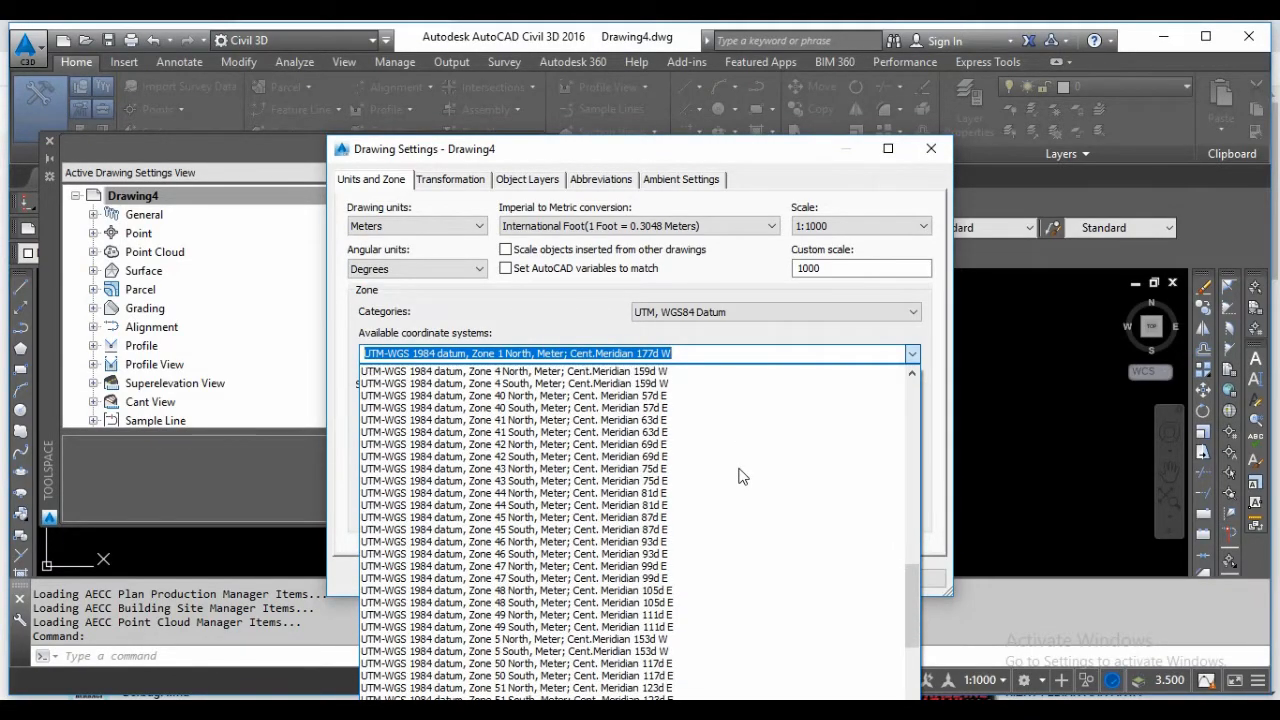
left_click_drag(912, 585, 925, 606)
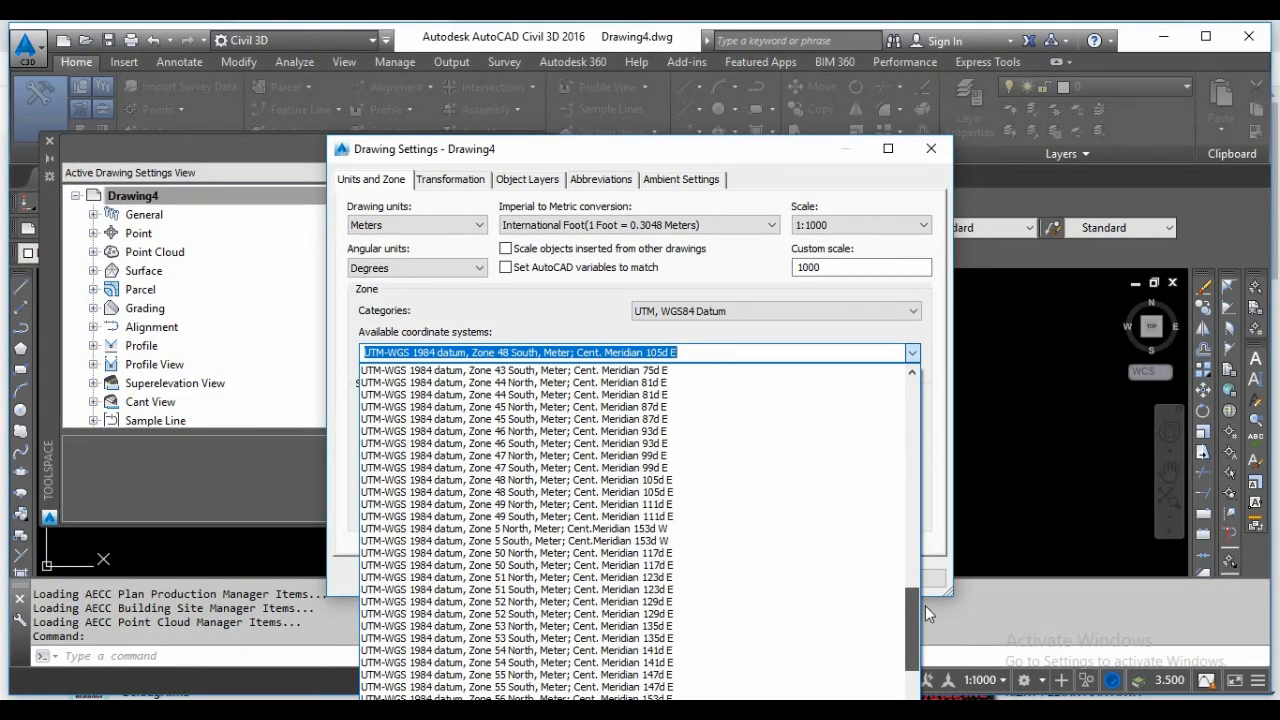
left_click(593, 492)
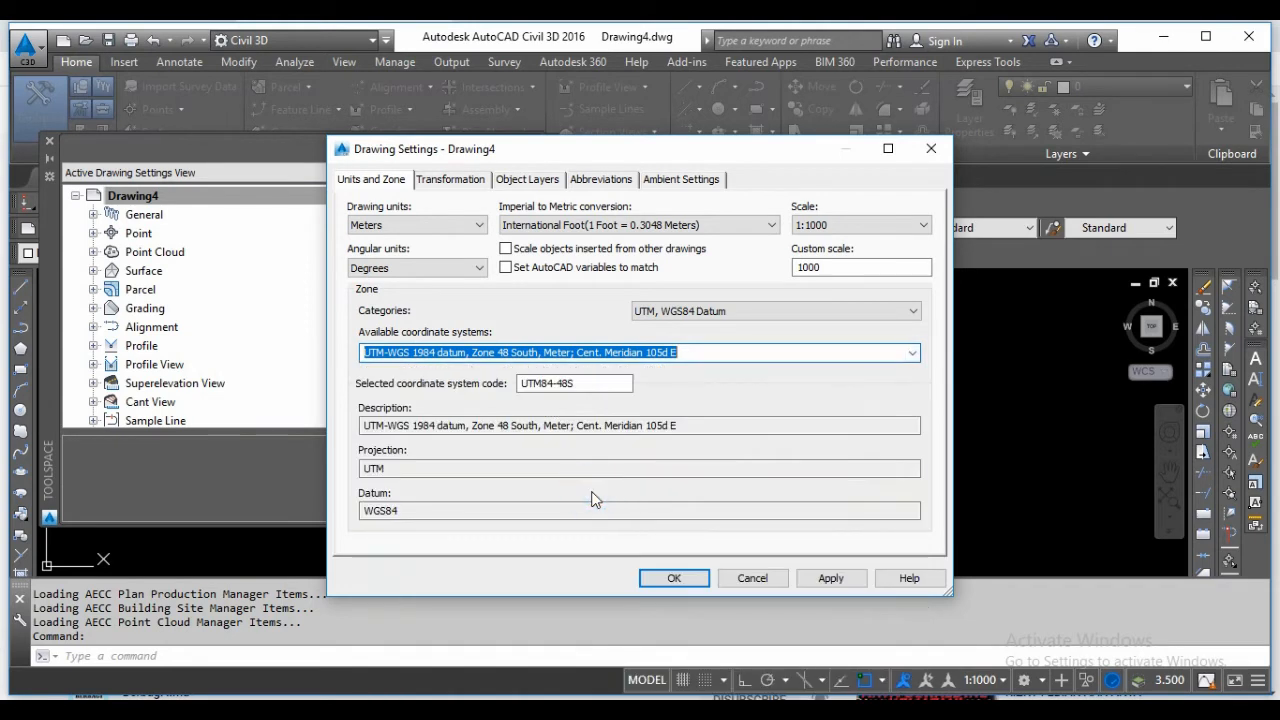
left_click(824, 579)
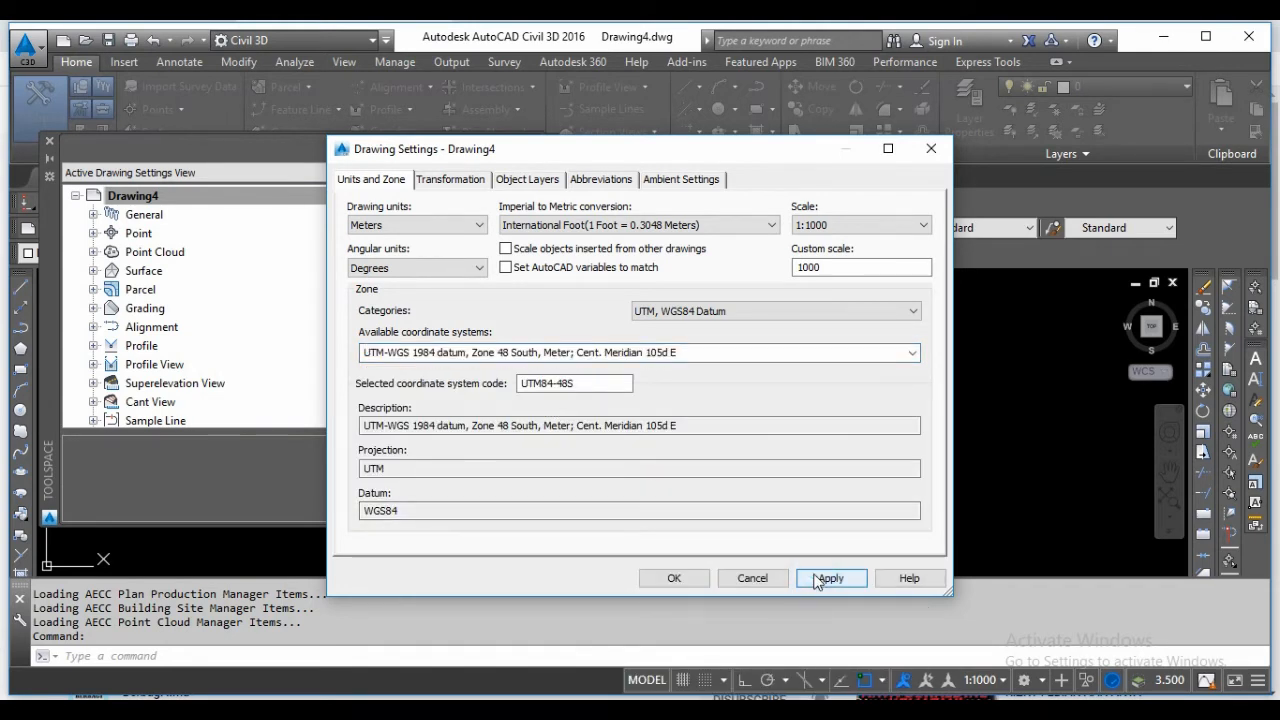
left_click(690, 578)
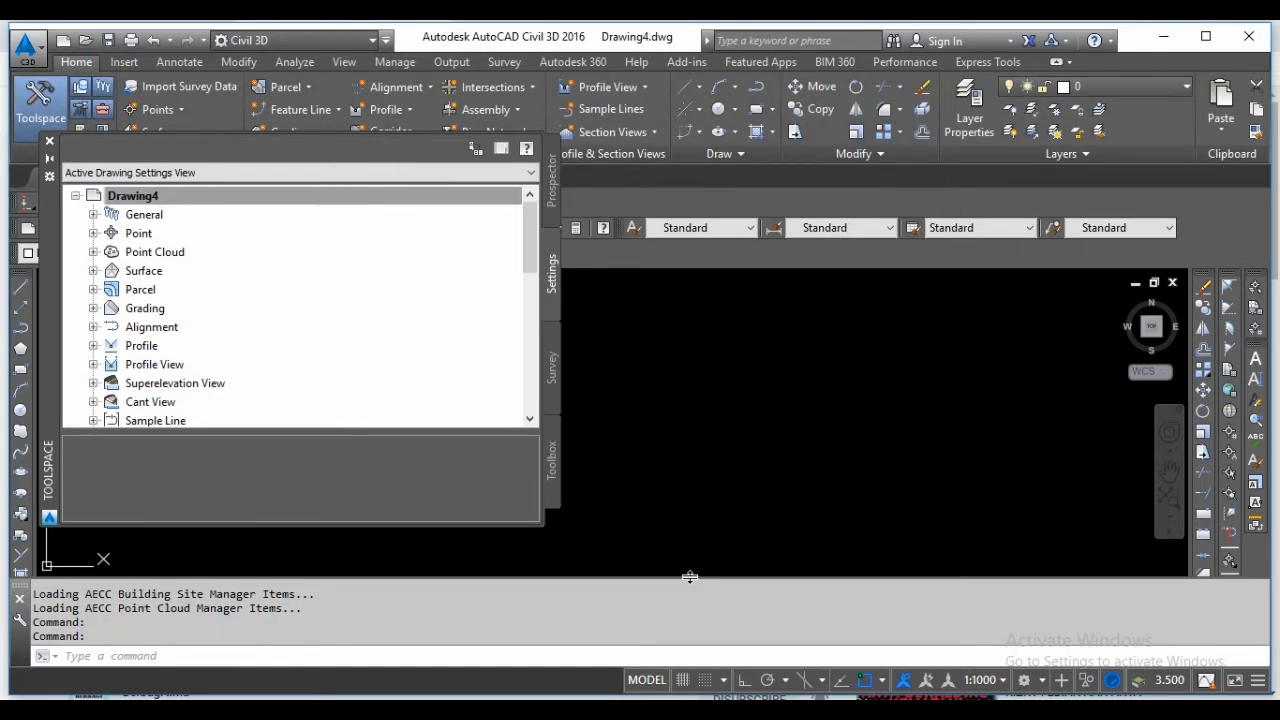
Step: Start a point import from the point creation tools and add the ORIGINAL-GROUND file from the Belajar Civil 3d folder as its source
left_click(554, 205)
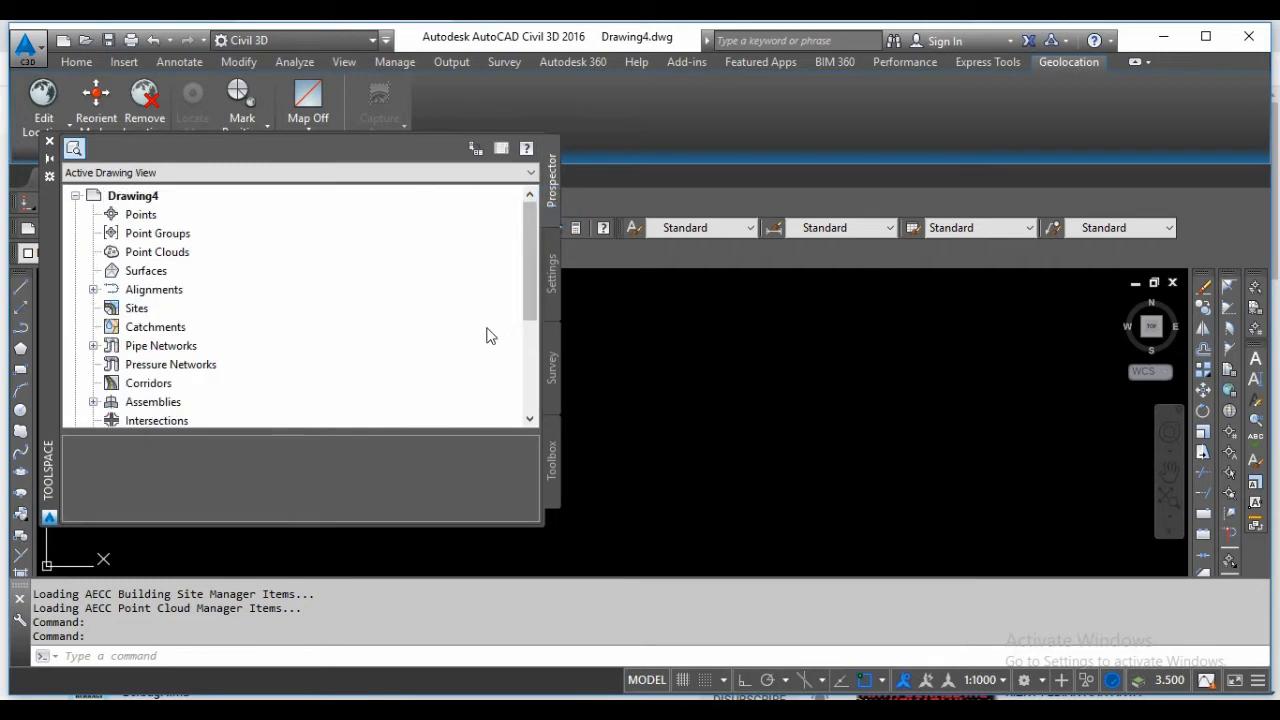
left_click(140, 215)
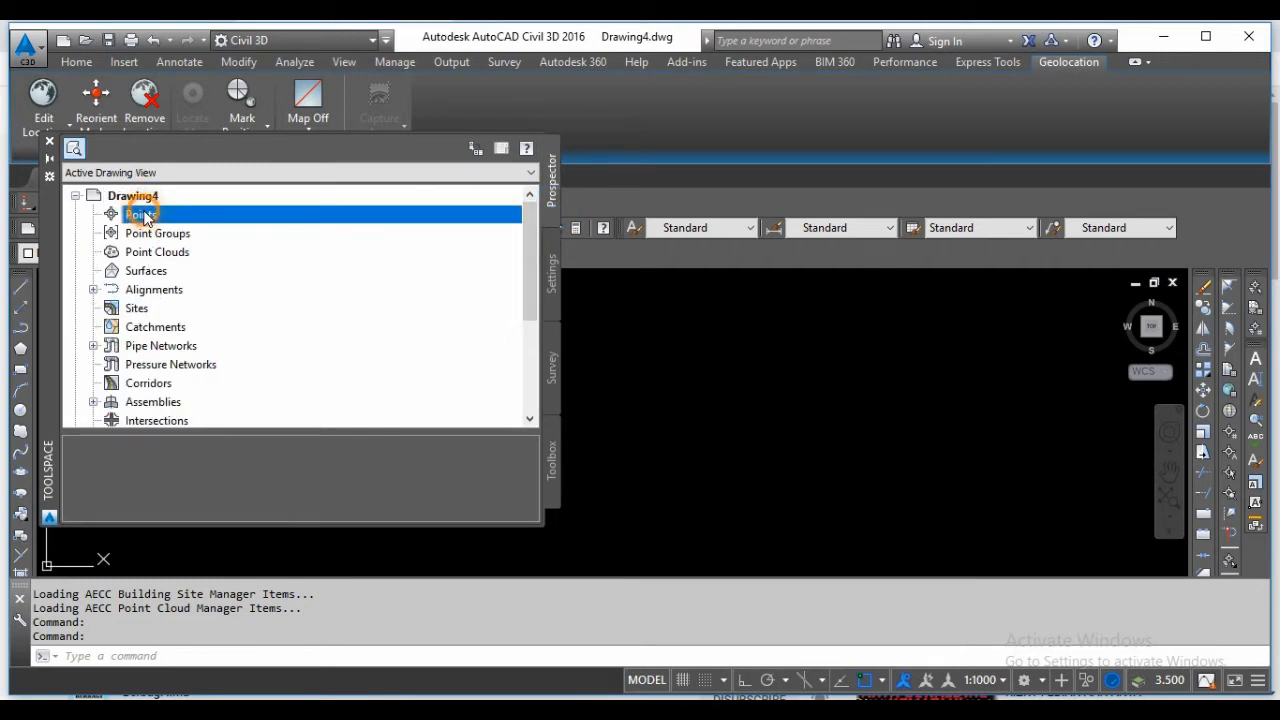
right_click(145, 217)
left_click(184, 221)
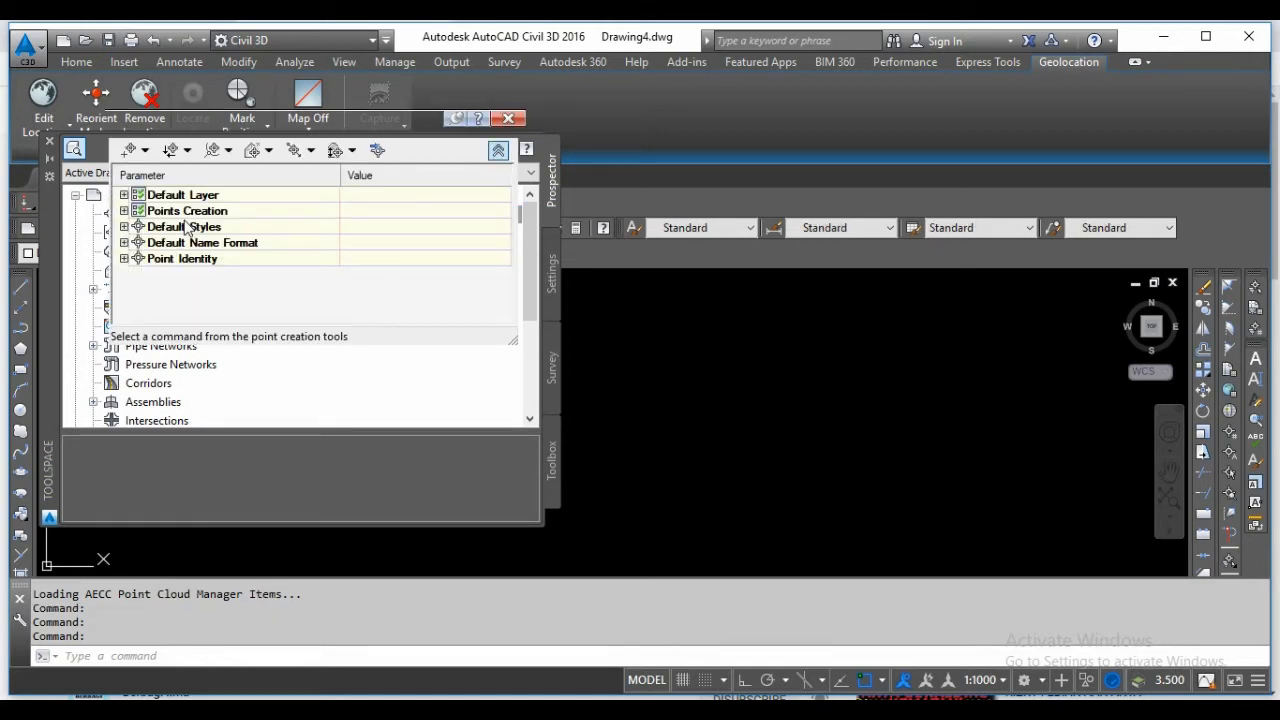
left_click(380, 151)
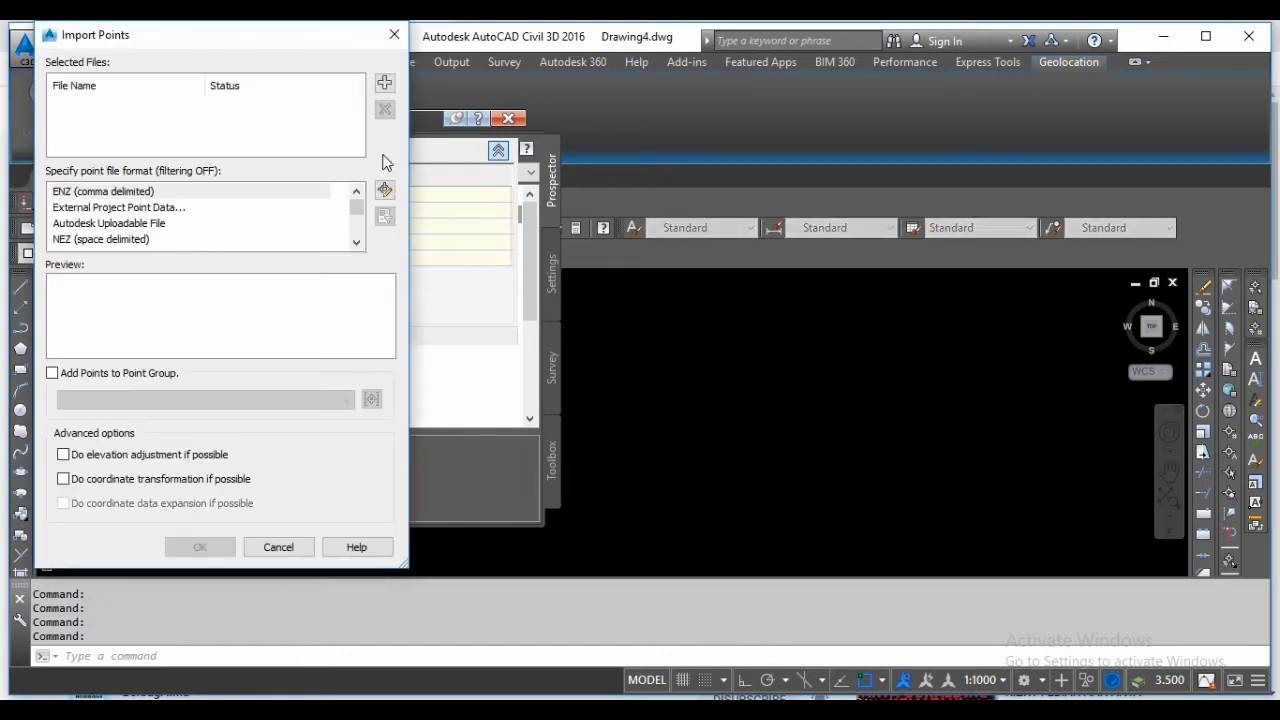
left_click(385, 84)
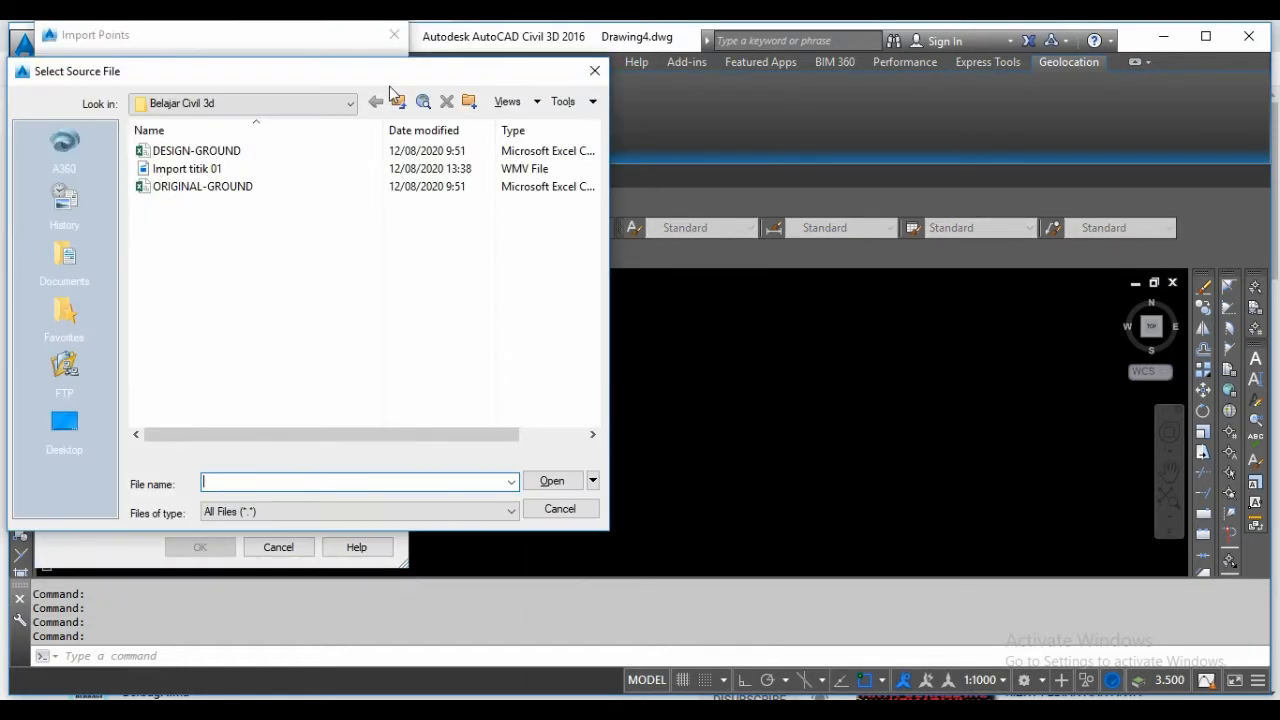
left_click(213, 186)
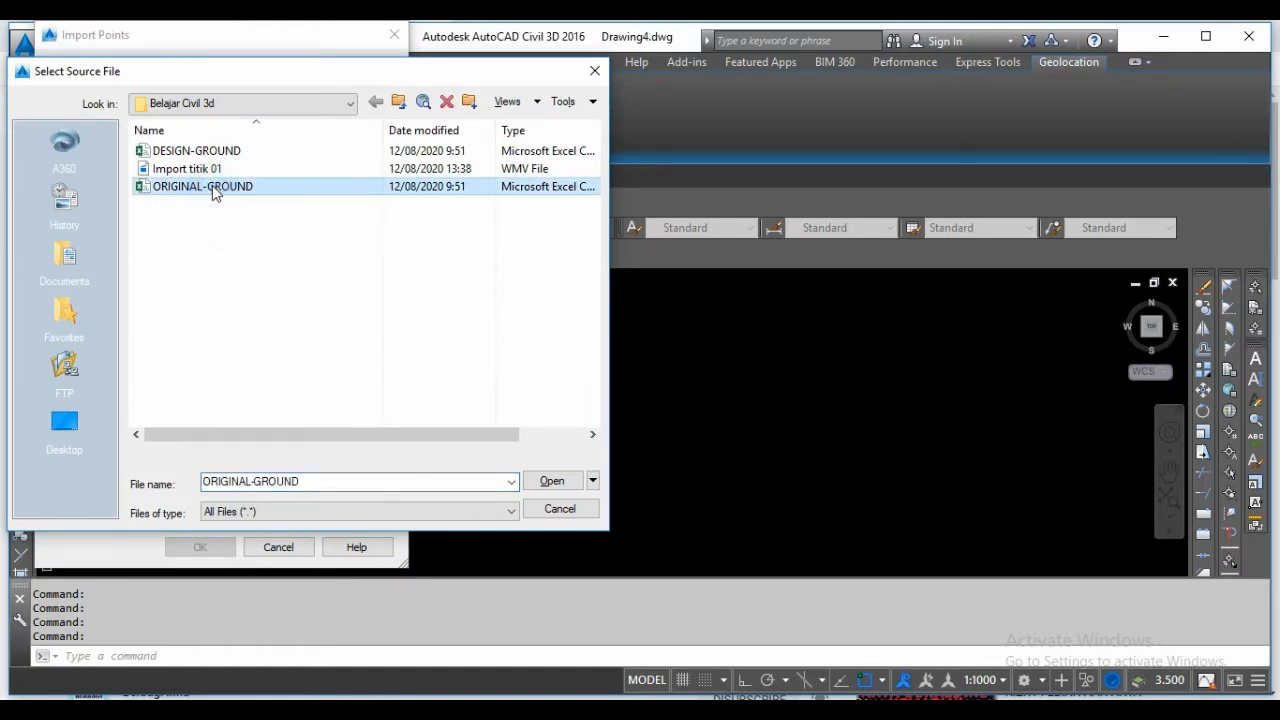
left_click(549, 486)
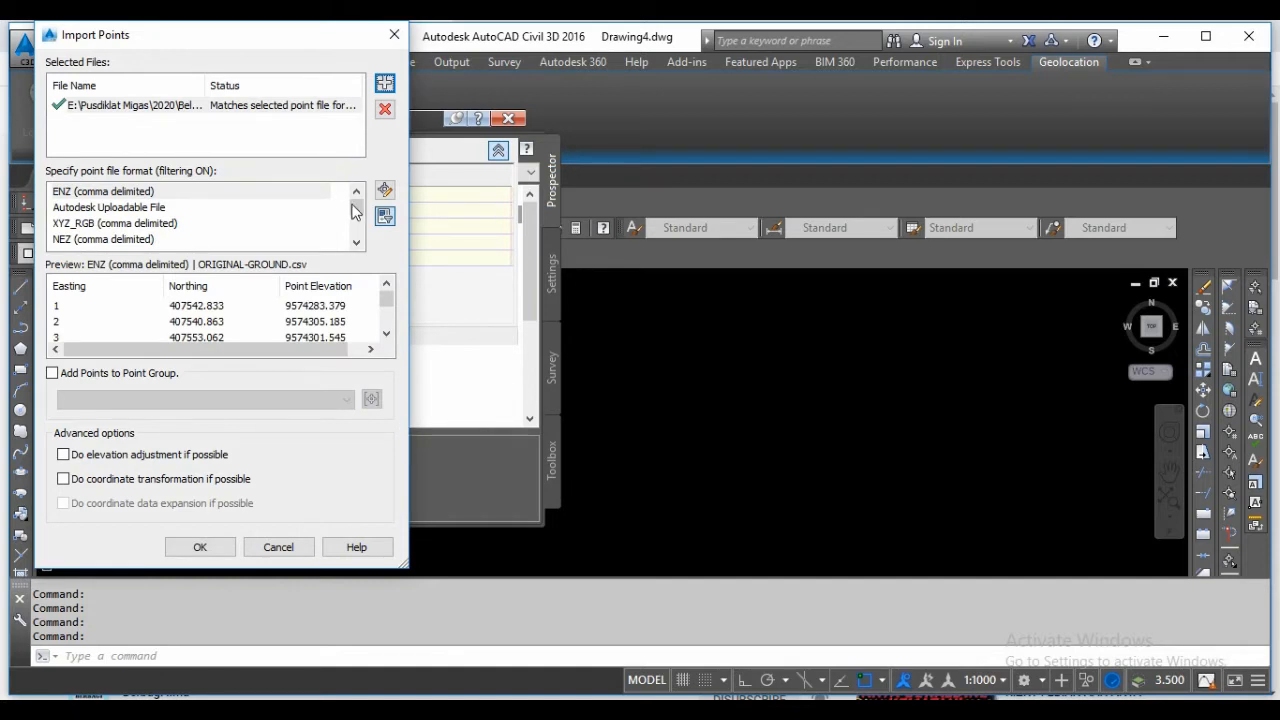
Step: Import the points in PENZD (comma delimited) format into a new point group named Original
left_click_drag(353, 205, 353, 212)
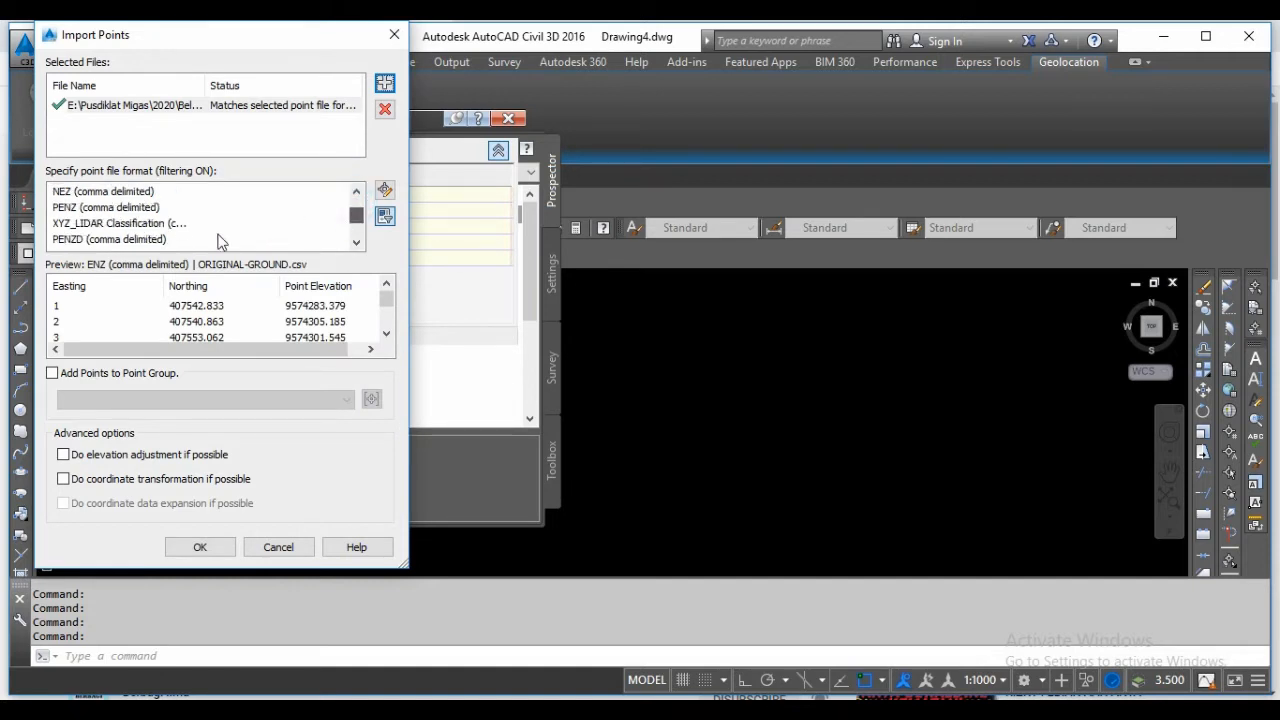
left_click(63, 242)
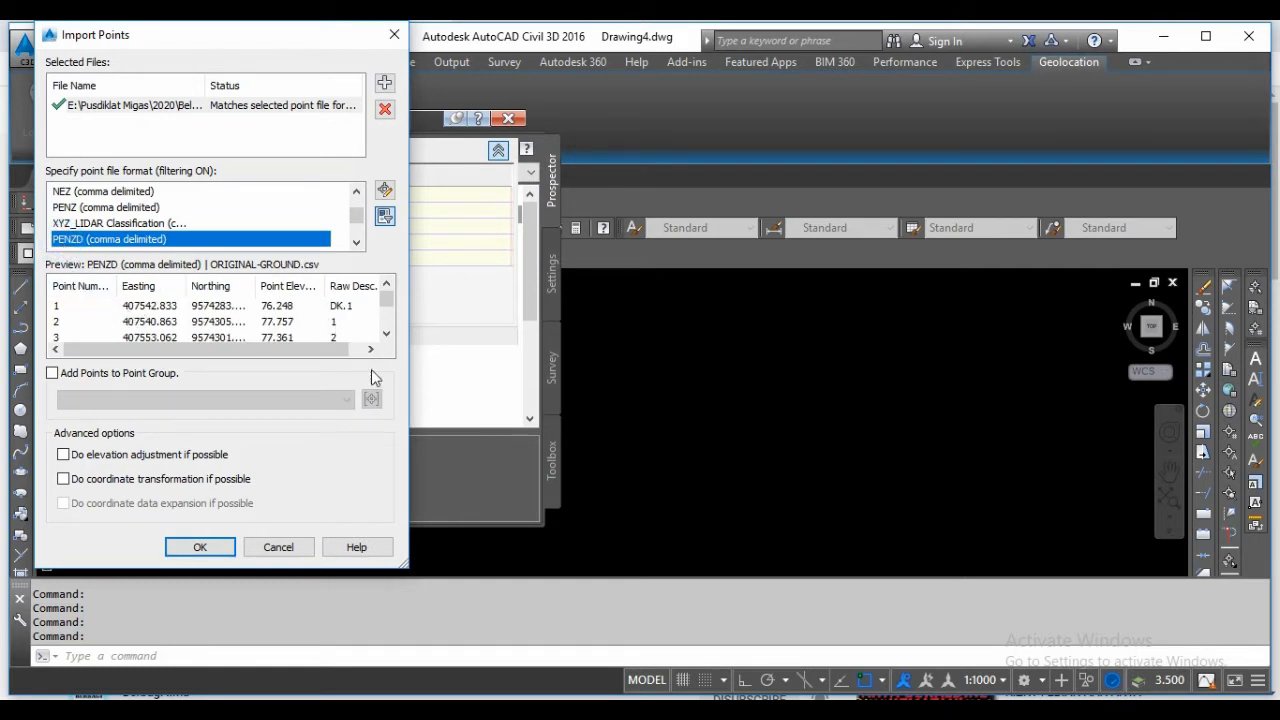
left_click(52, 374)
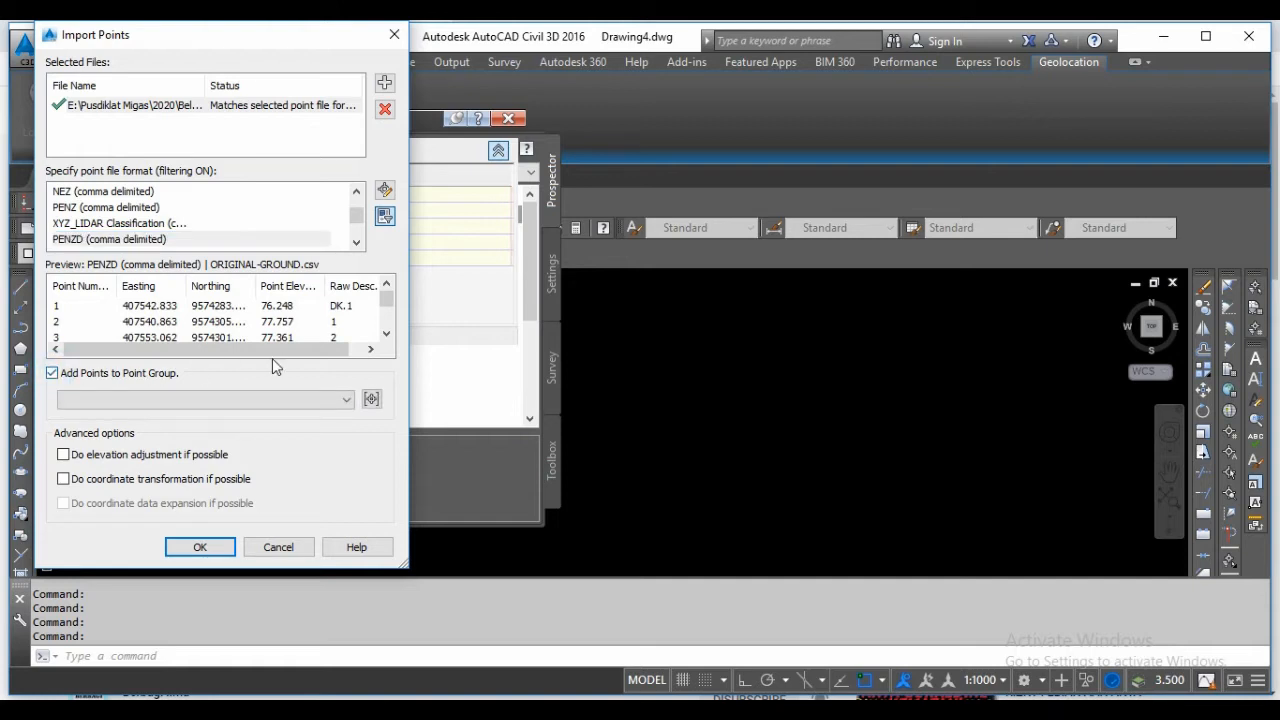
left_click(372, 399)
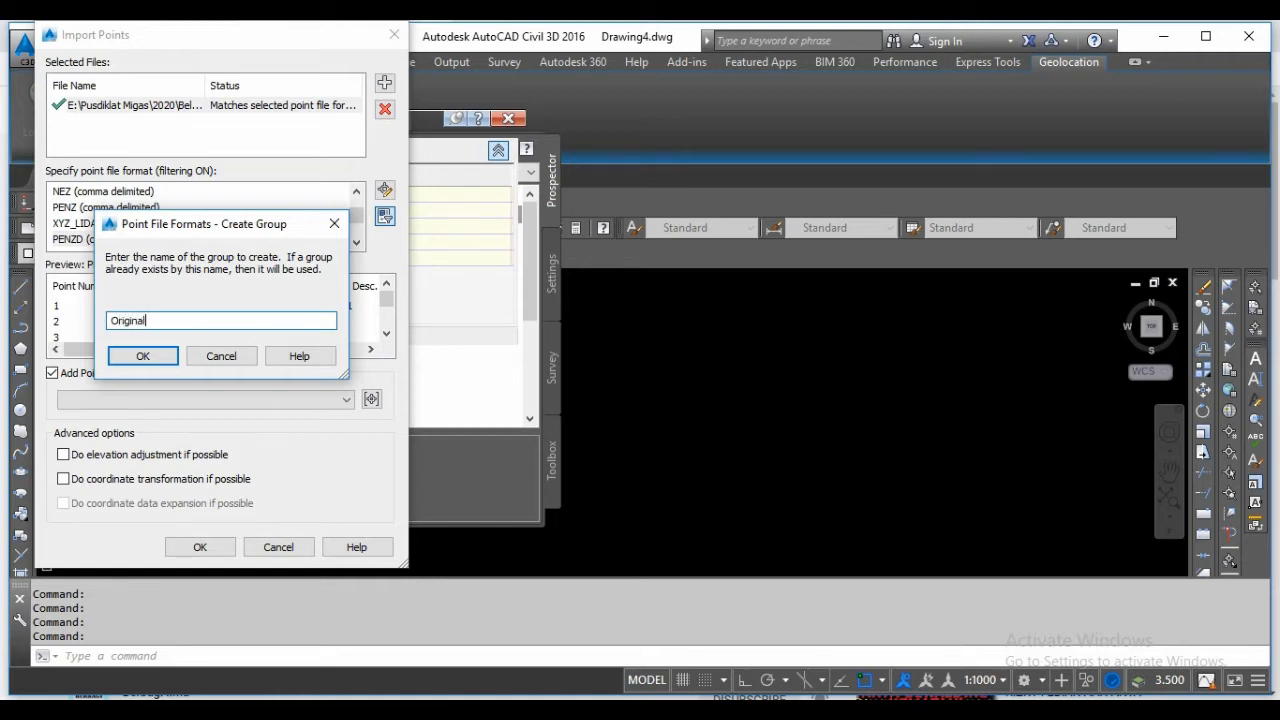
left_click(143, 356)
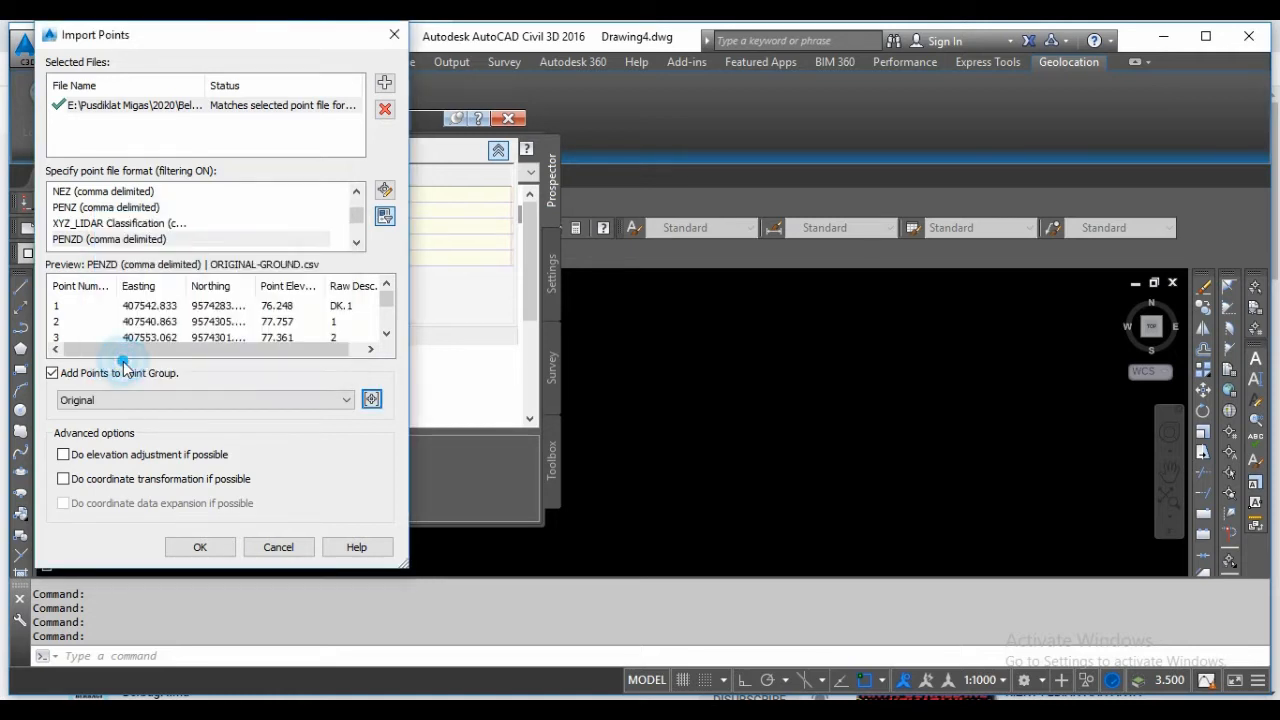
left_click(201, 548)
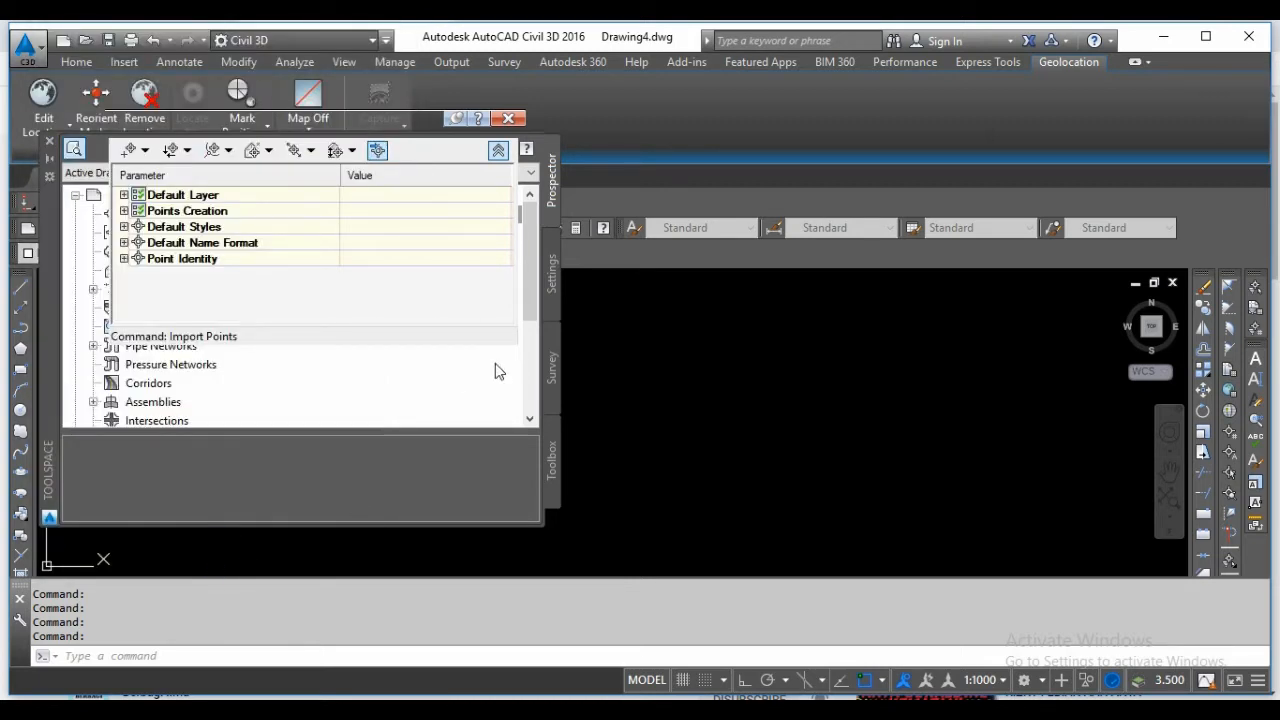
Step: Close the Toolspace palette and the point creation tools to clear the drawing area
left_click(510, 119)
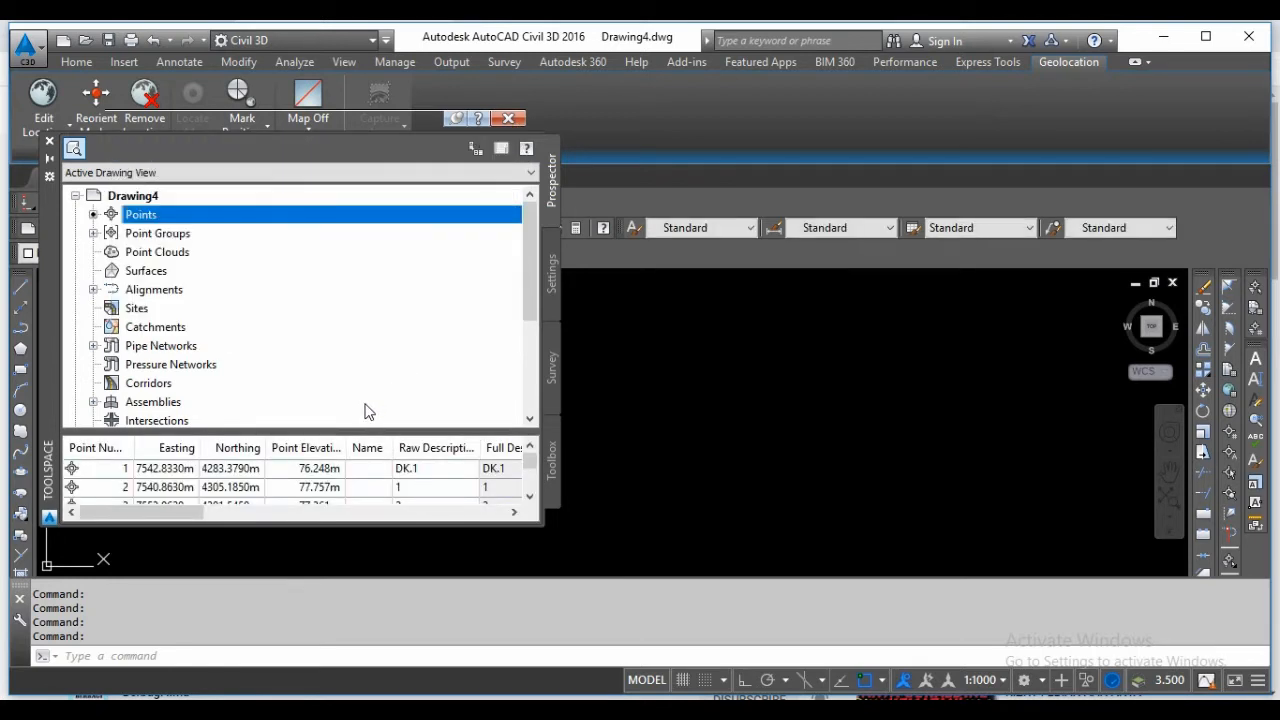
scroll(365, 410, "down", 2)
scroll(327, 488, "down", 3)
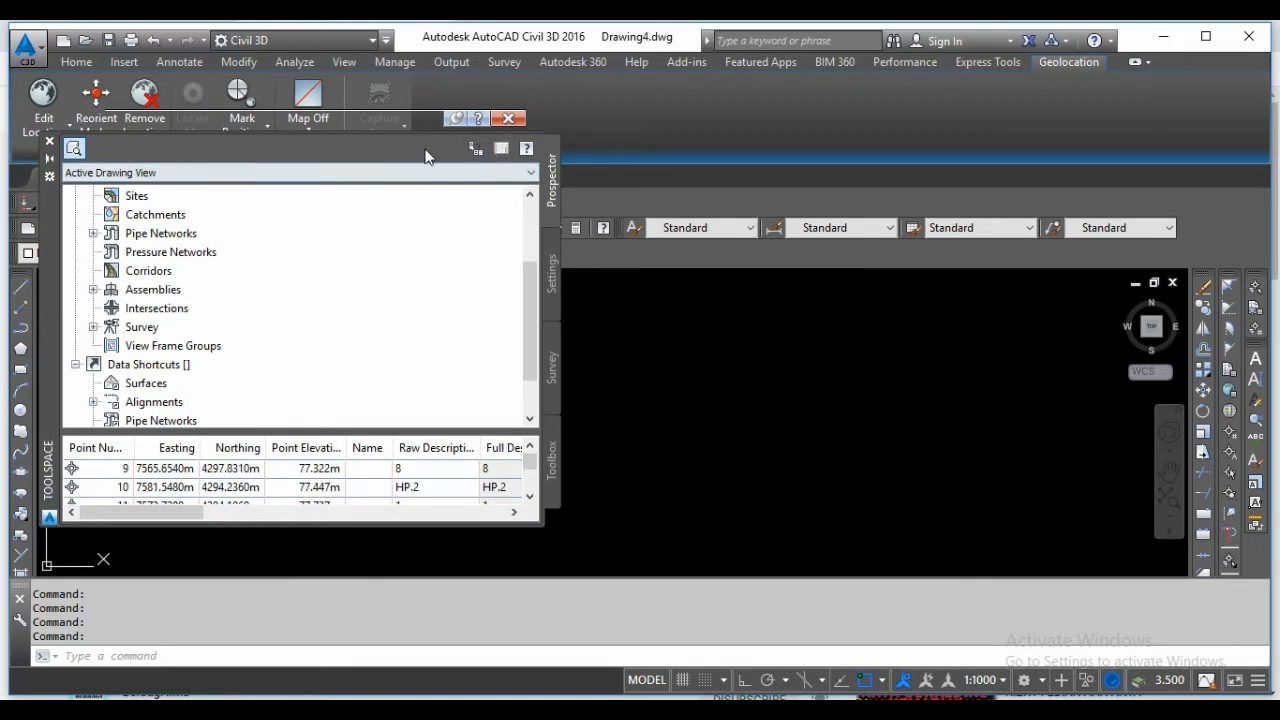
left_click(46, 143)
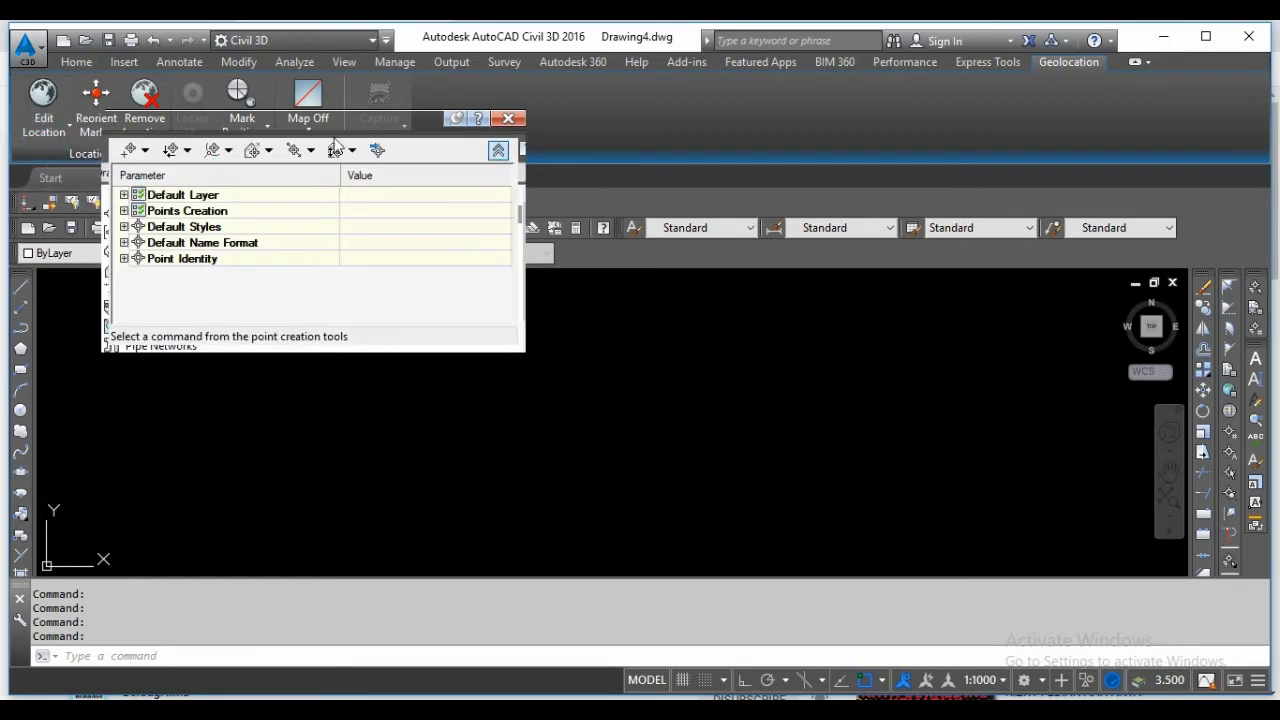
left_click(508, 118)
left_click(75, 62)
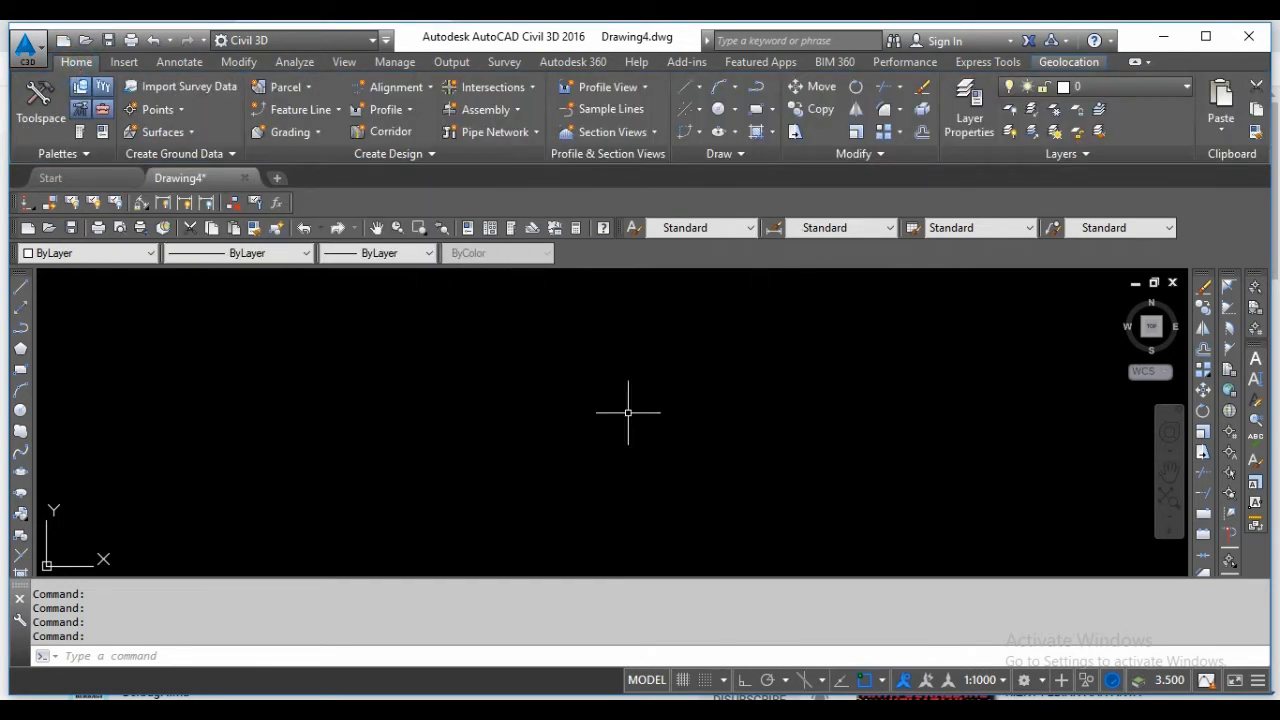
Step: Zoom to the drawing extents to view the imported survey points
type("z")
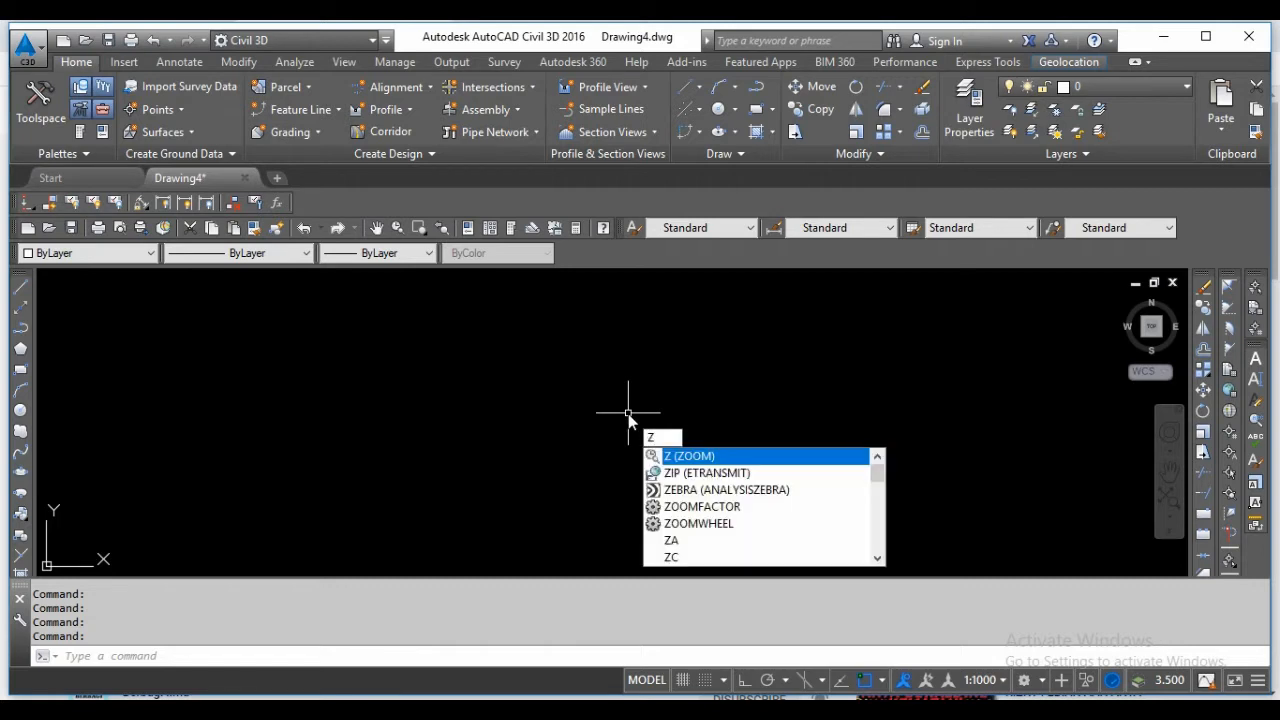
key("Return")
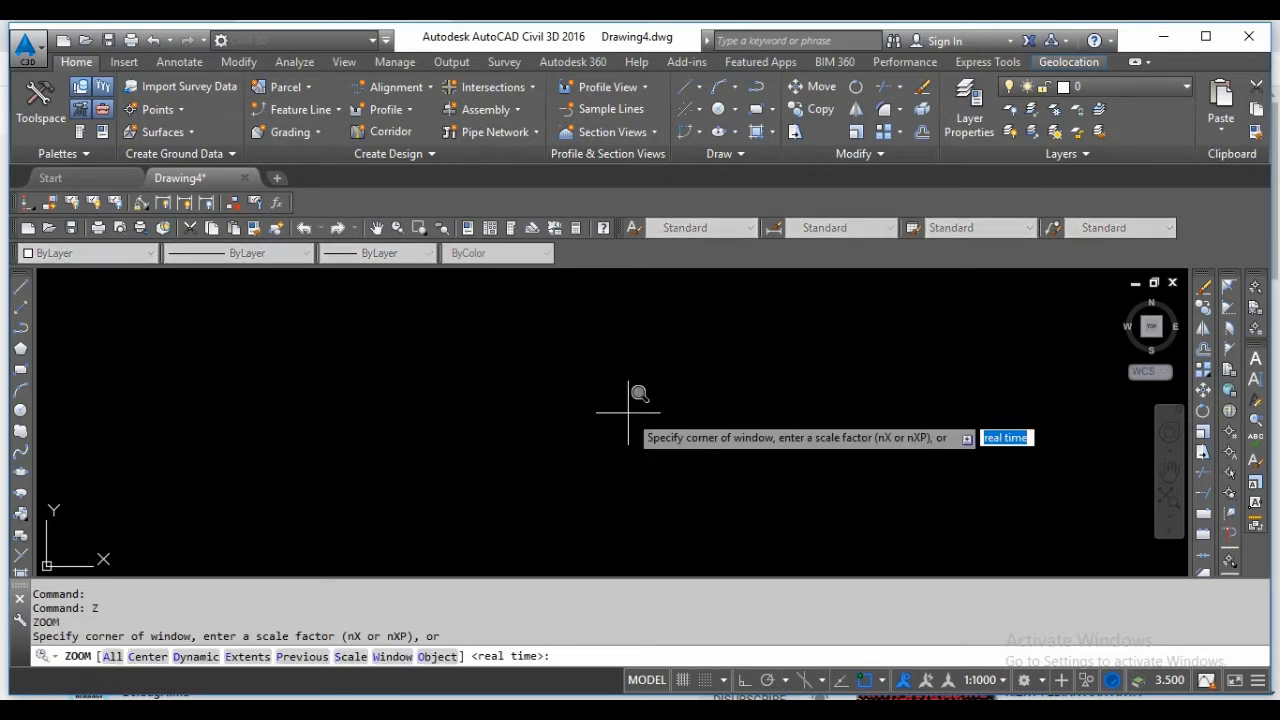
type("e")
key("Return")
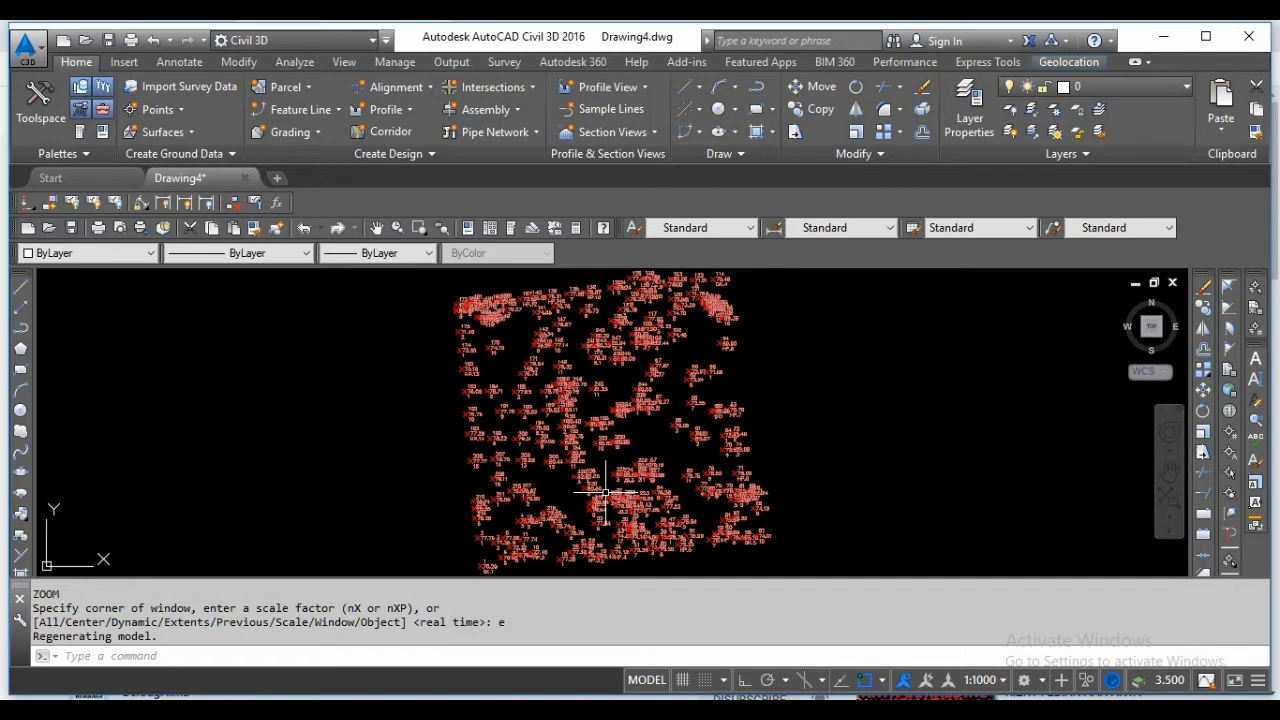
Step: Reopen Toolspace and open the properties of the Original point group
left_click(40, 126)
left_click(92, 234)
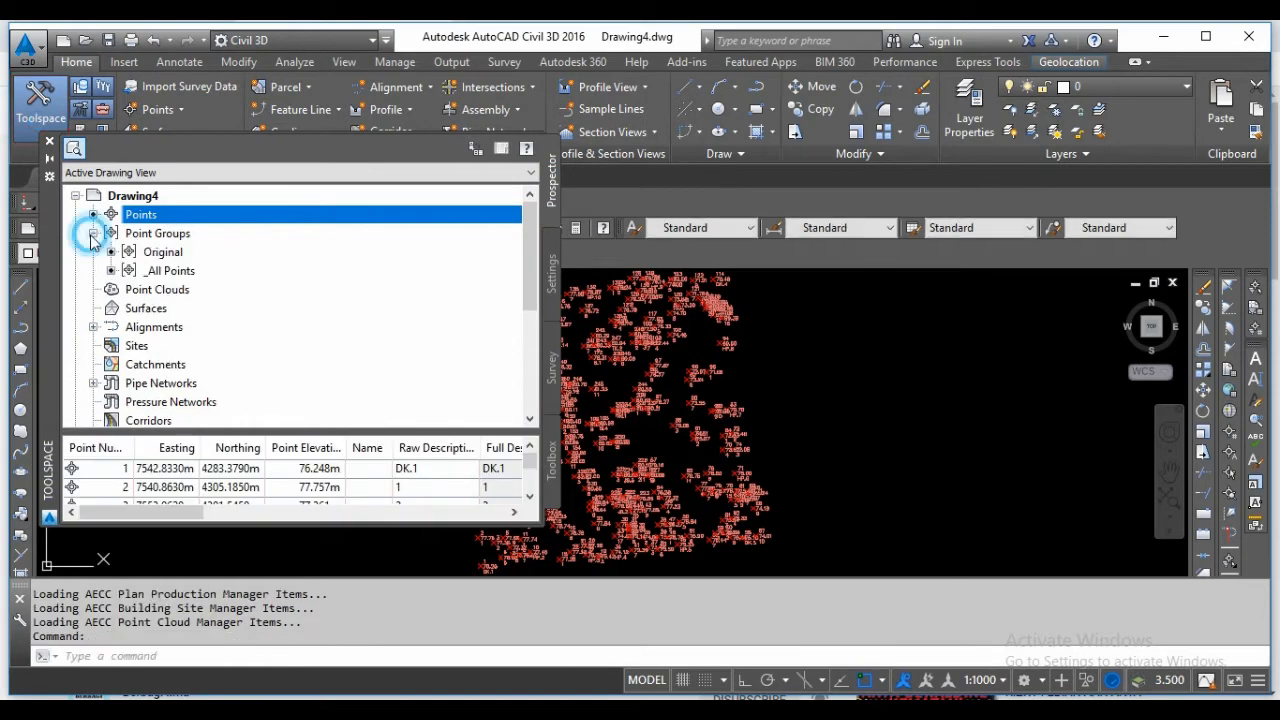
left_click(160, 252)
right_click(164, 258)
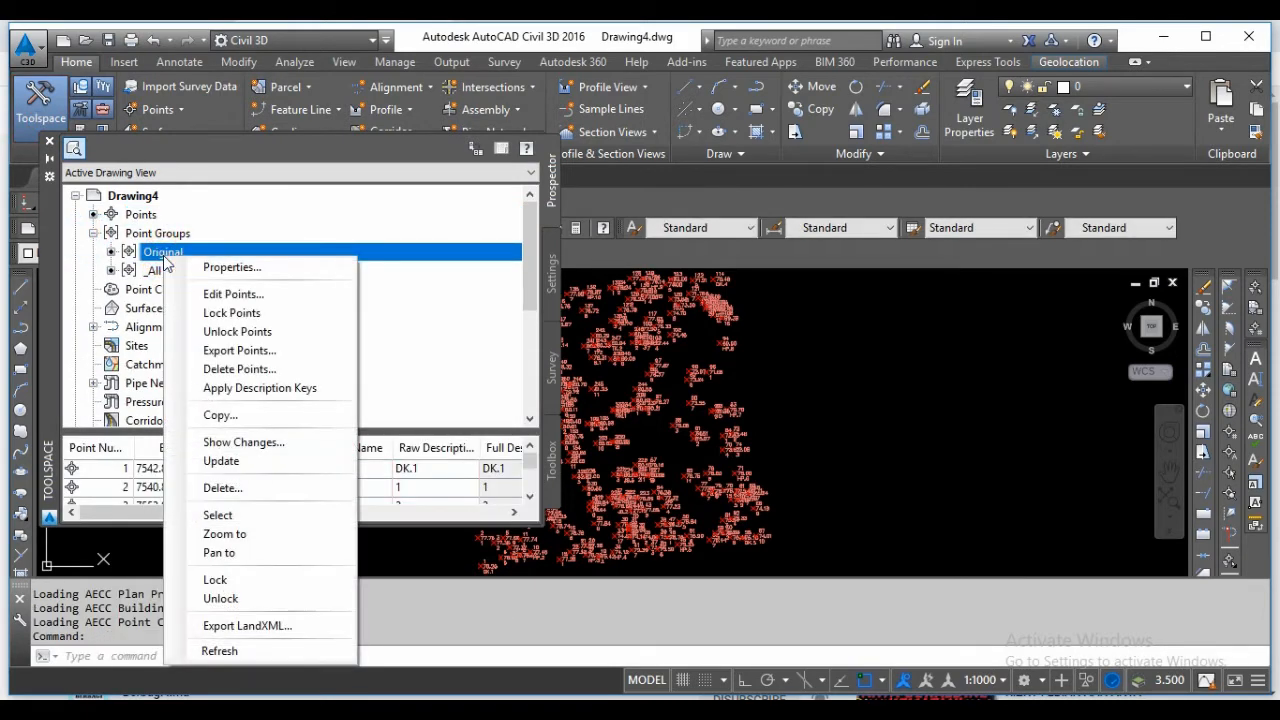
left_click(210, 267)
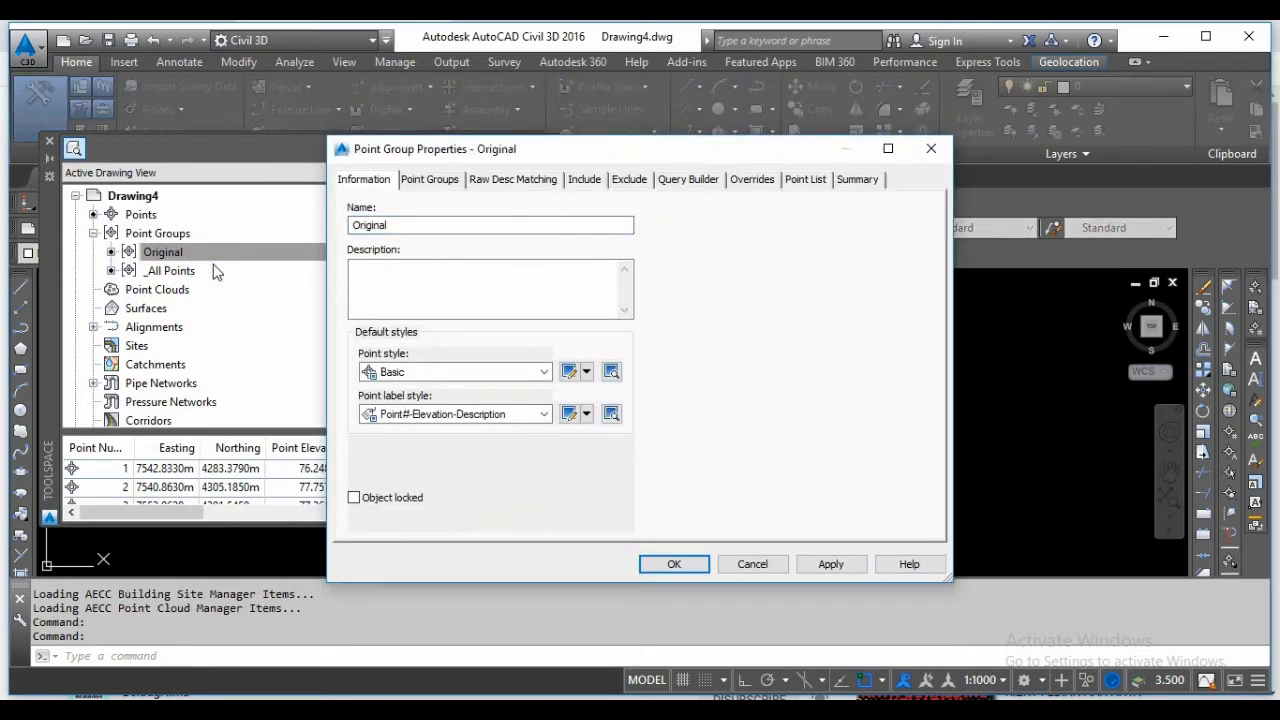
Step: Edit the group's Basic point style so its custom marker size is 1 mm, and accept the style
left_click(568, 372)
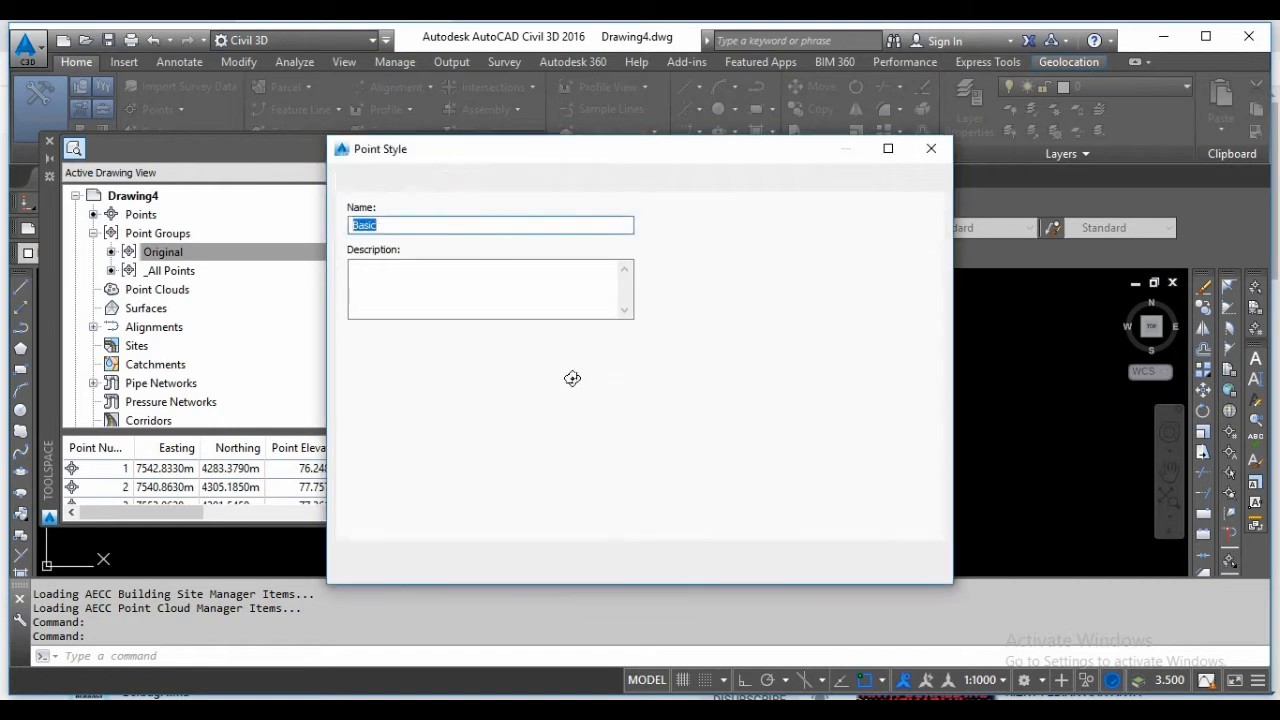
left_click(418, 184)
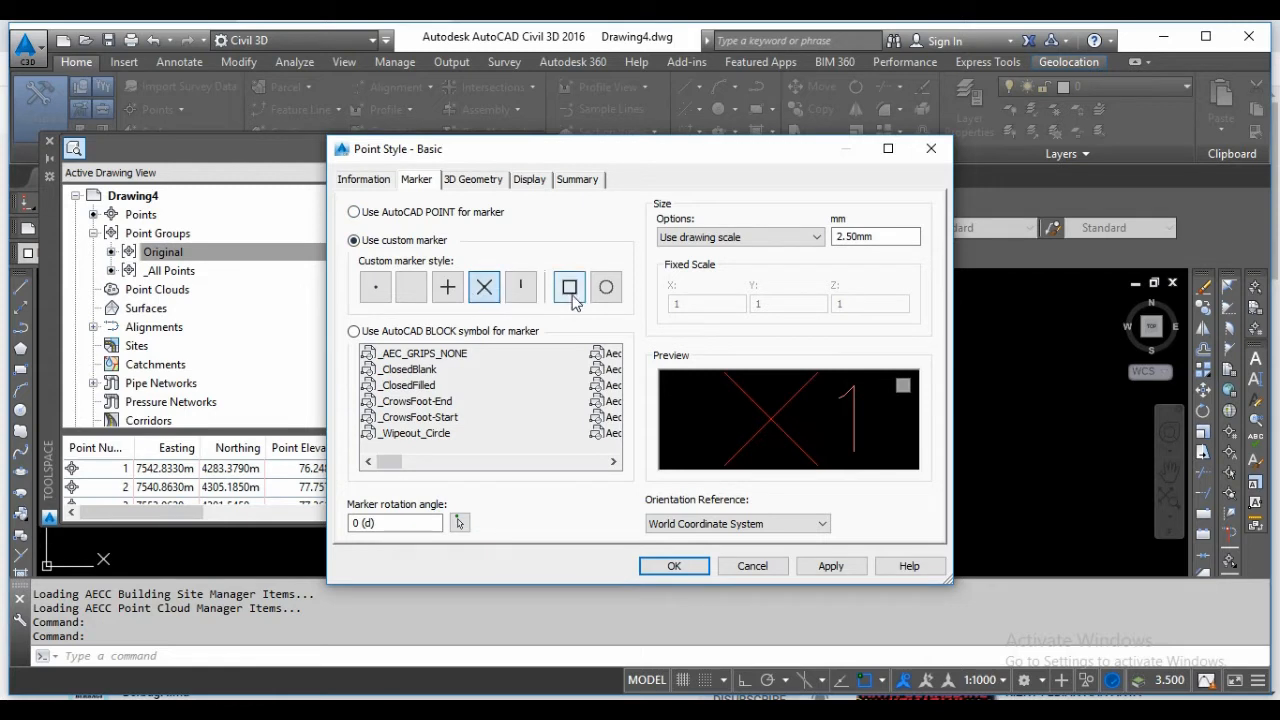
left_click(857, 235)
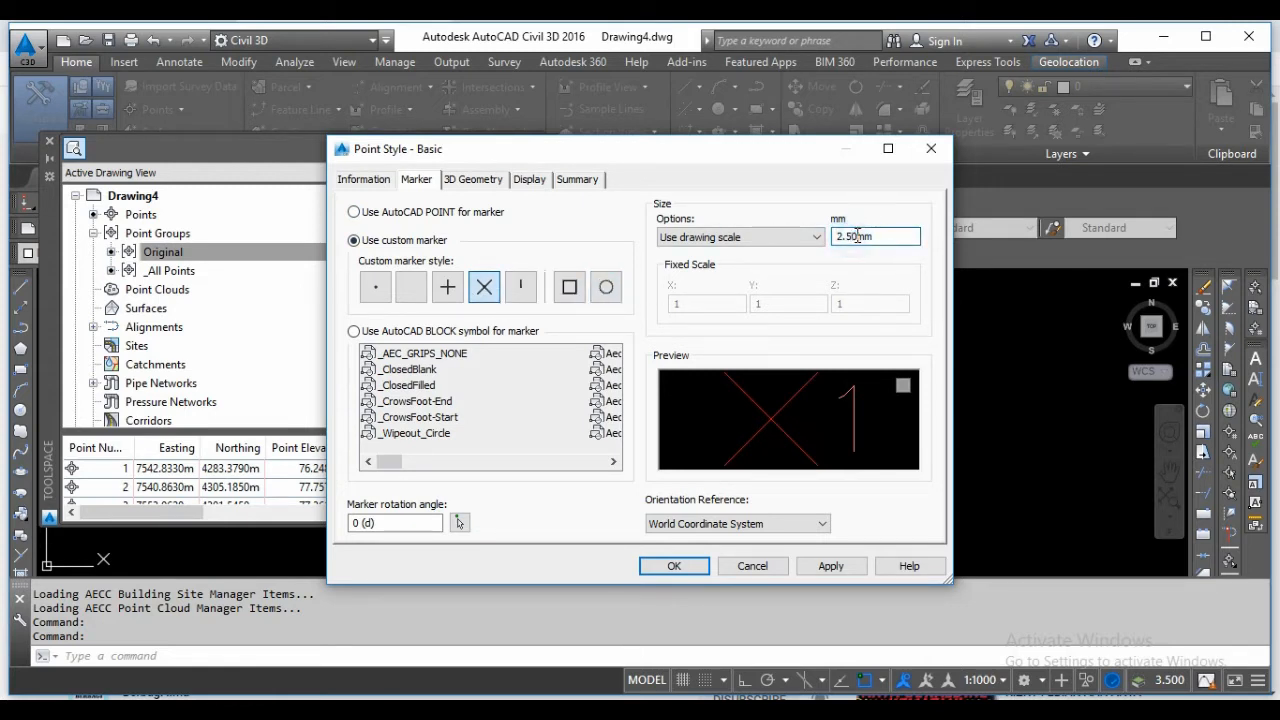
left_click_drag(857, 235, 832, 236)
type("1")
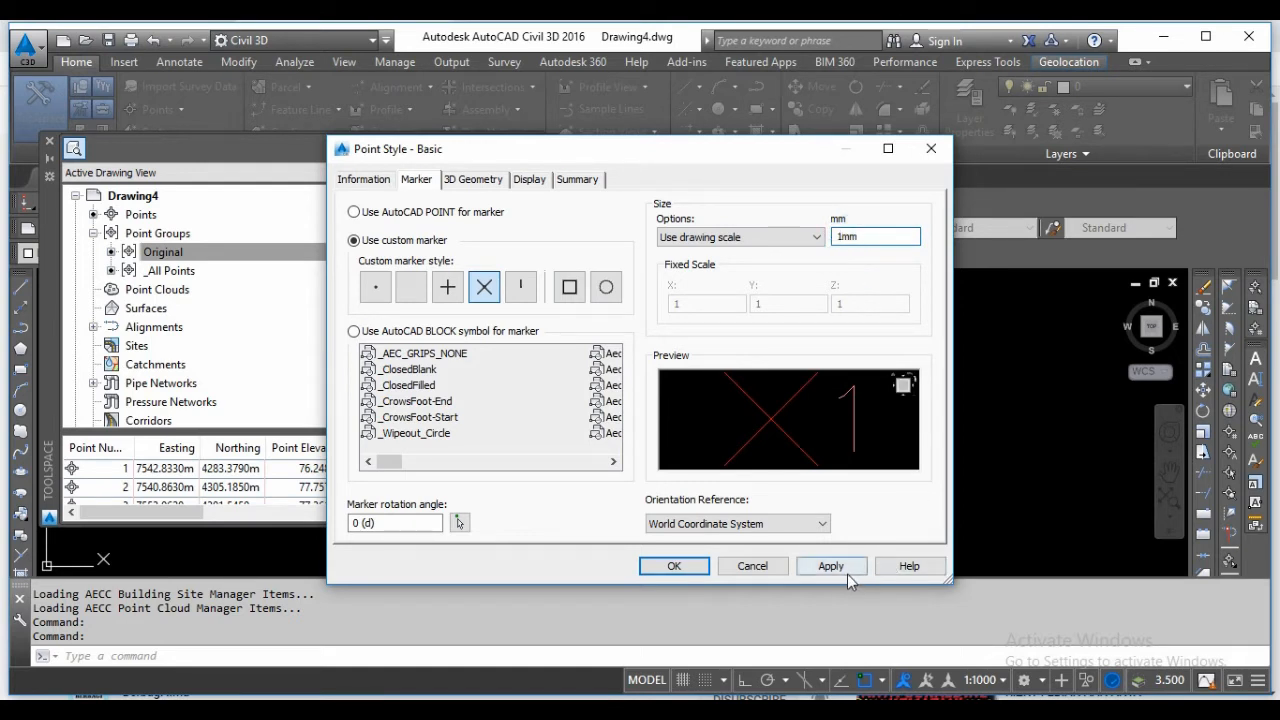
left_click(831, 566)
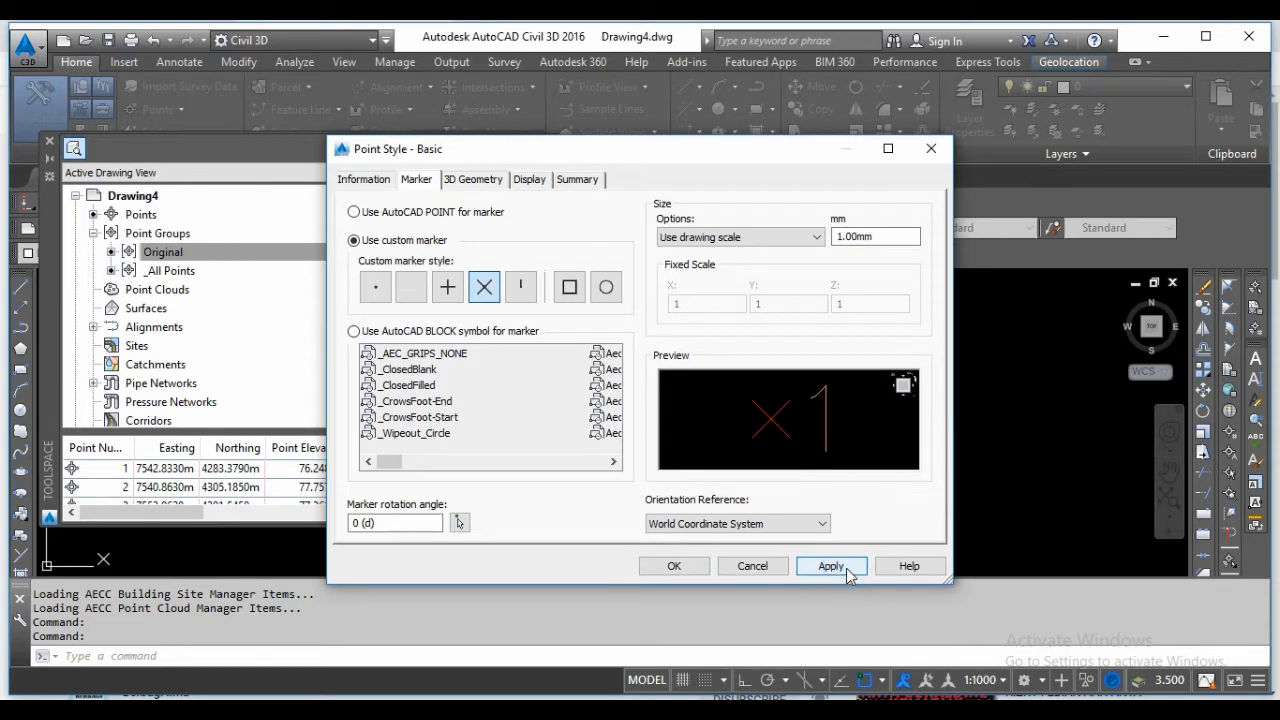
left_click(674, 566)
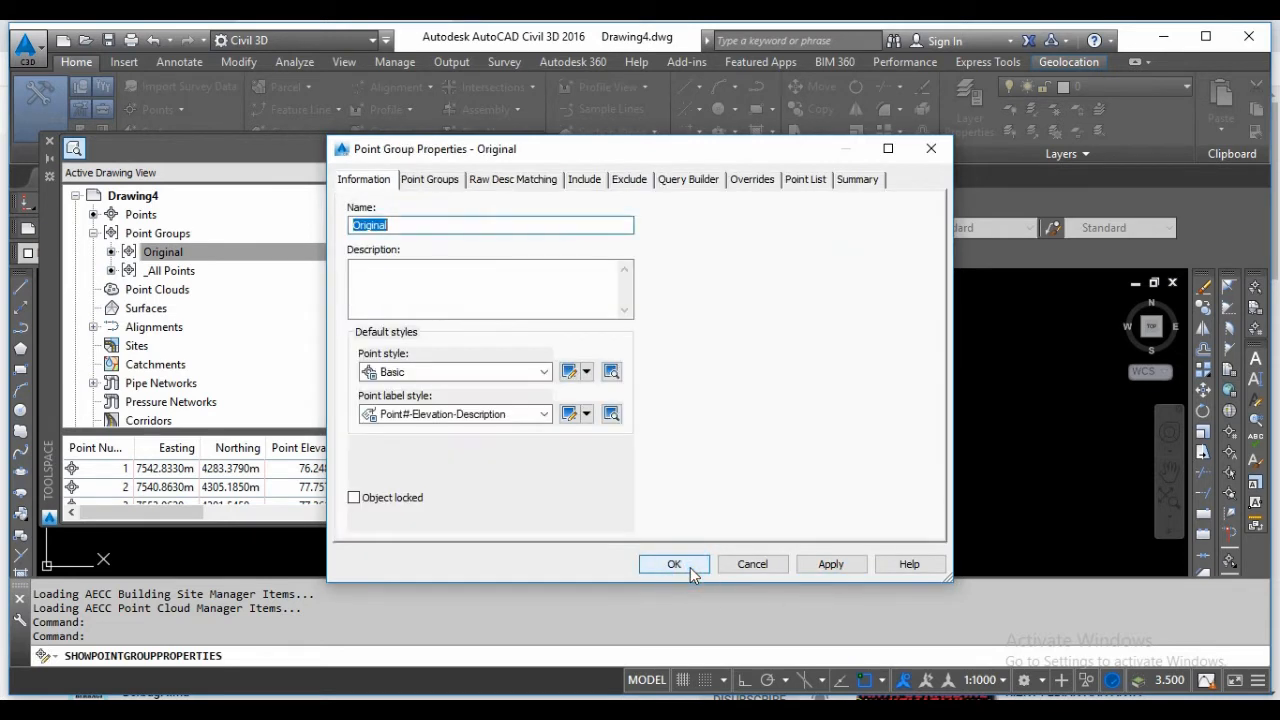
Step: Assign the Elevation and Description label style to the Original point group and open that style for editing
left_click(545, 414)
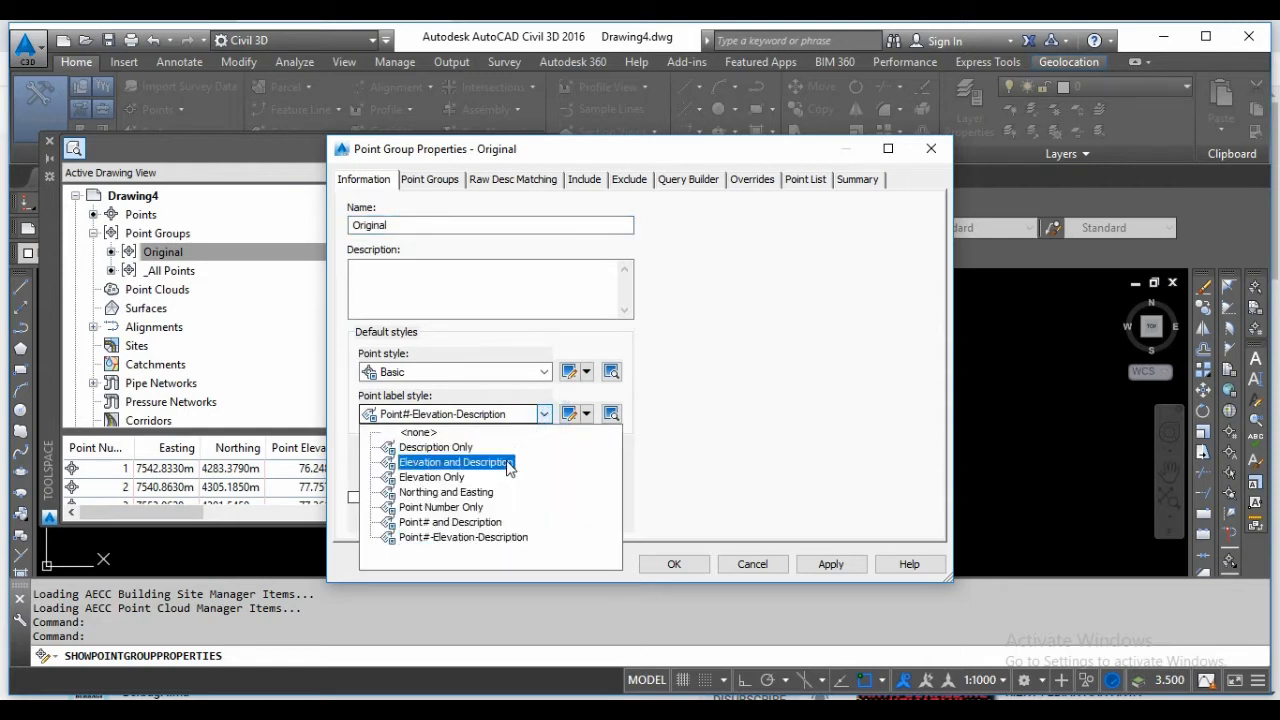
left_click(456, 462)
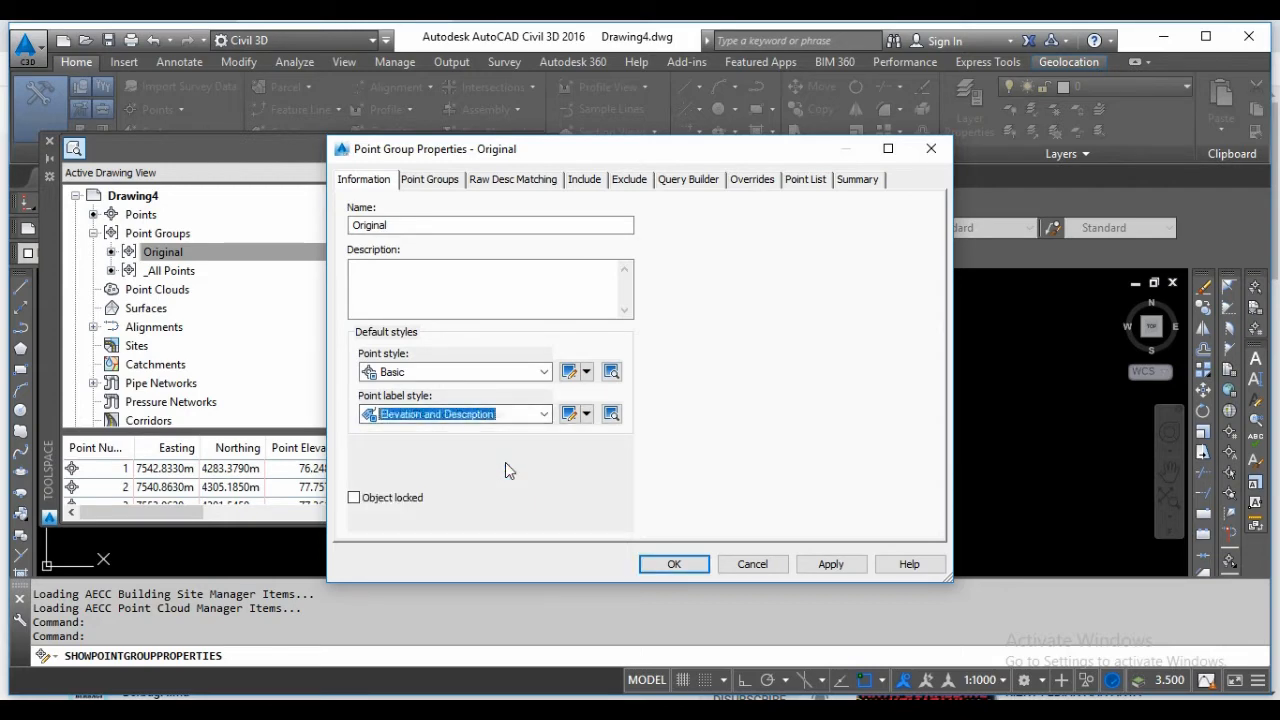
left_click(570, 415)
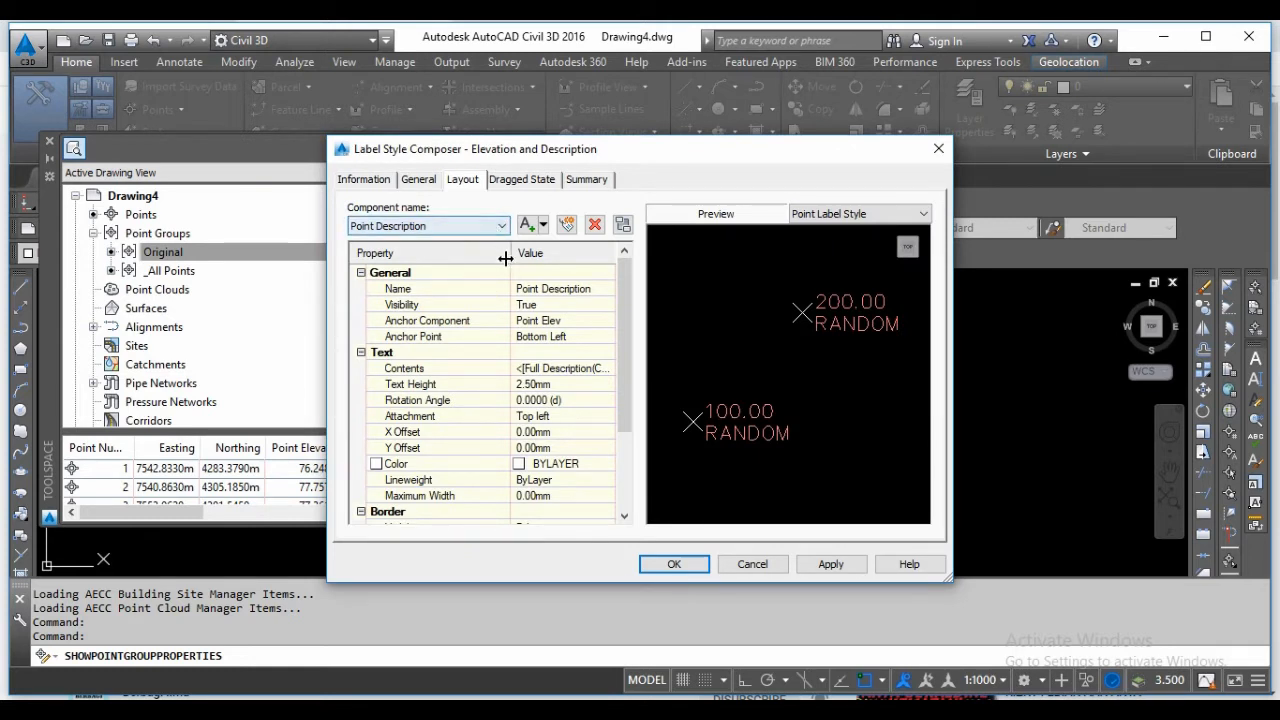
Step: Set the text height of the label's Point Description component to 1 mm
left_click(538, 388)
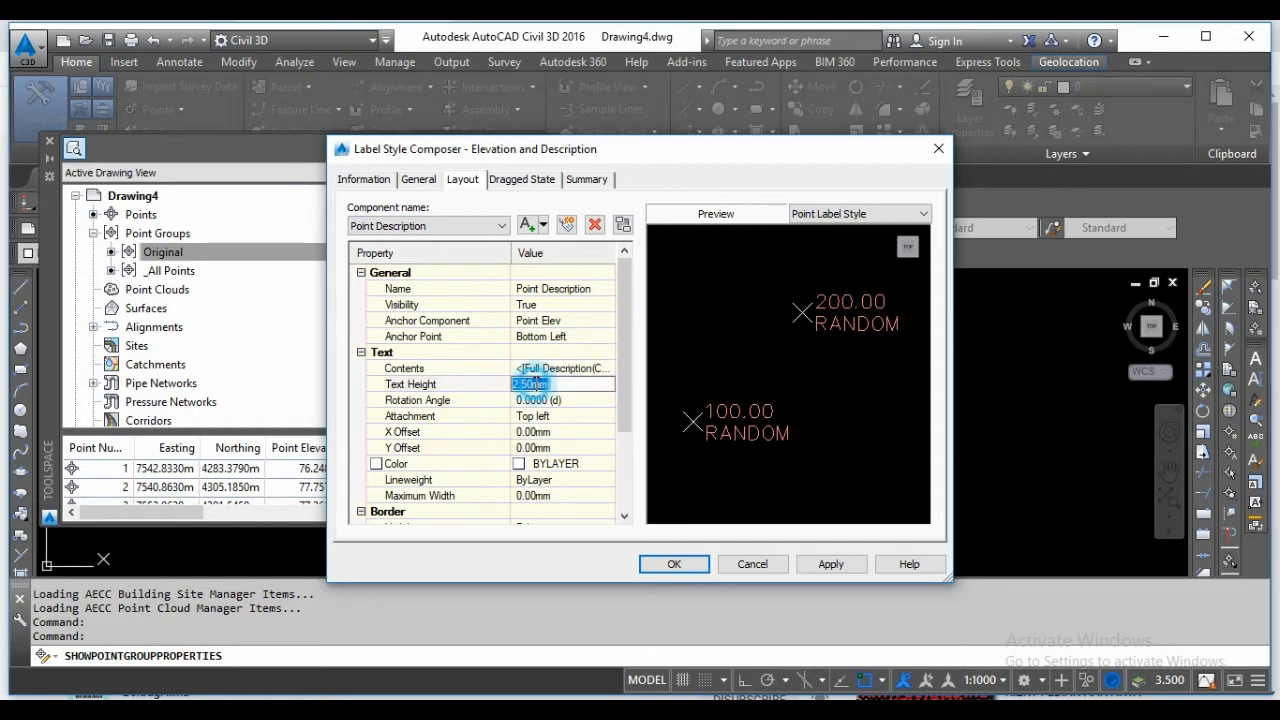
left_click(520, 386)
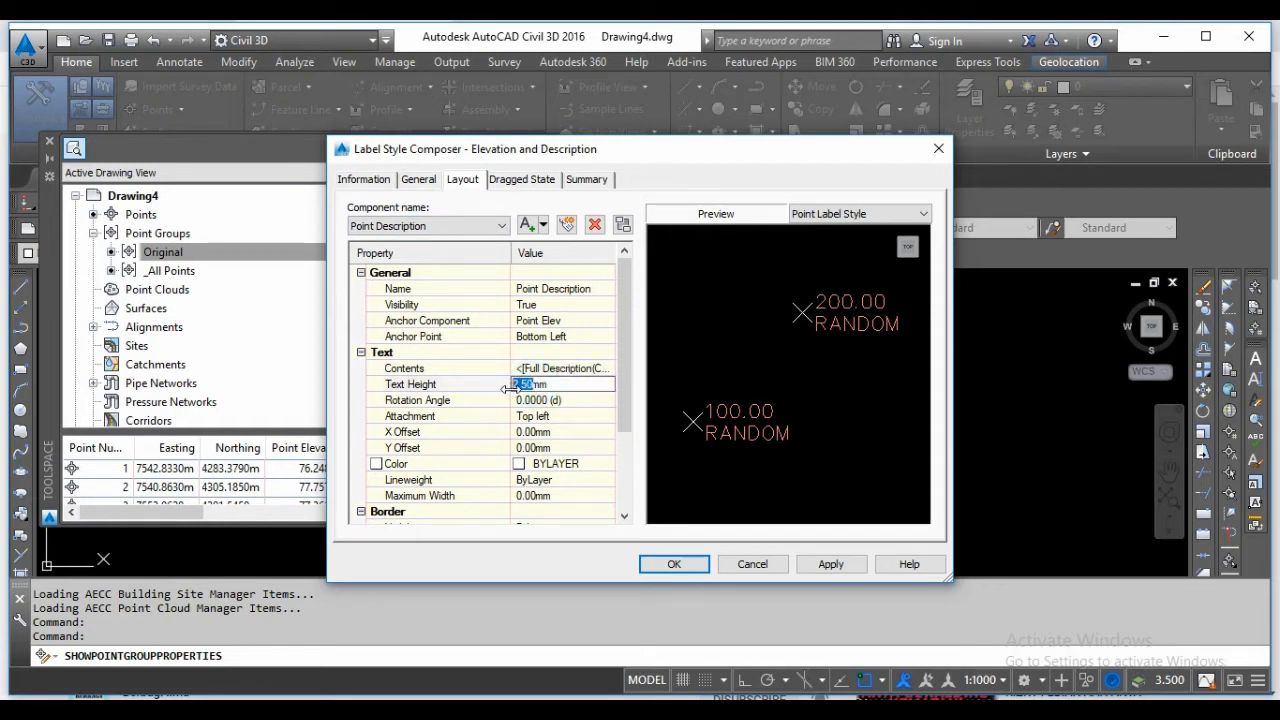
type("1")
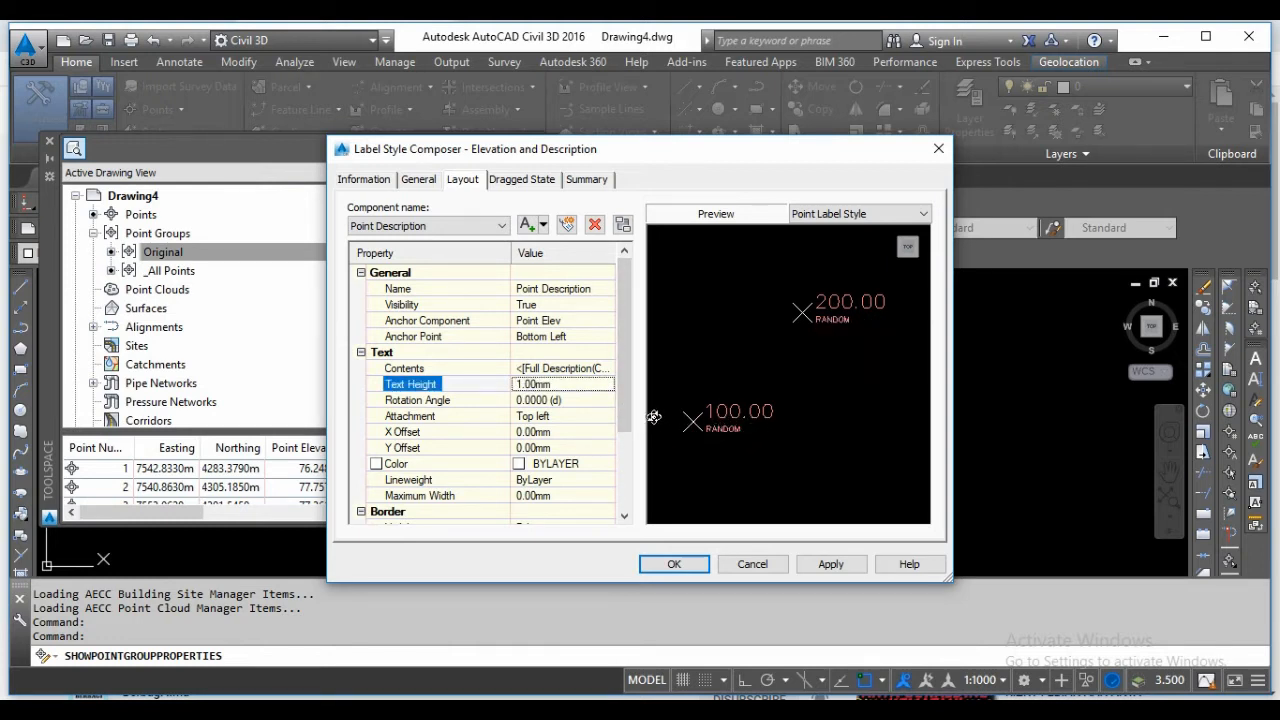
mouse_move(623, 390)
left_mouse_down()
mouse_move(605, 458)
mouse_move(612, 372)
left_mouse_up()
Step: Set the text height of the label's Point Elev component to 1 mm
left_click(482, 225)
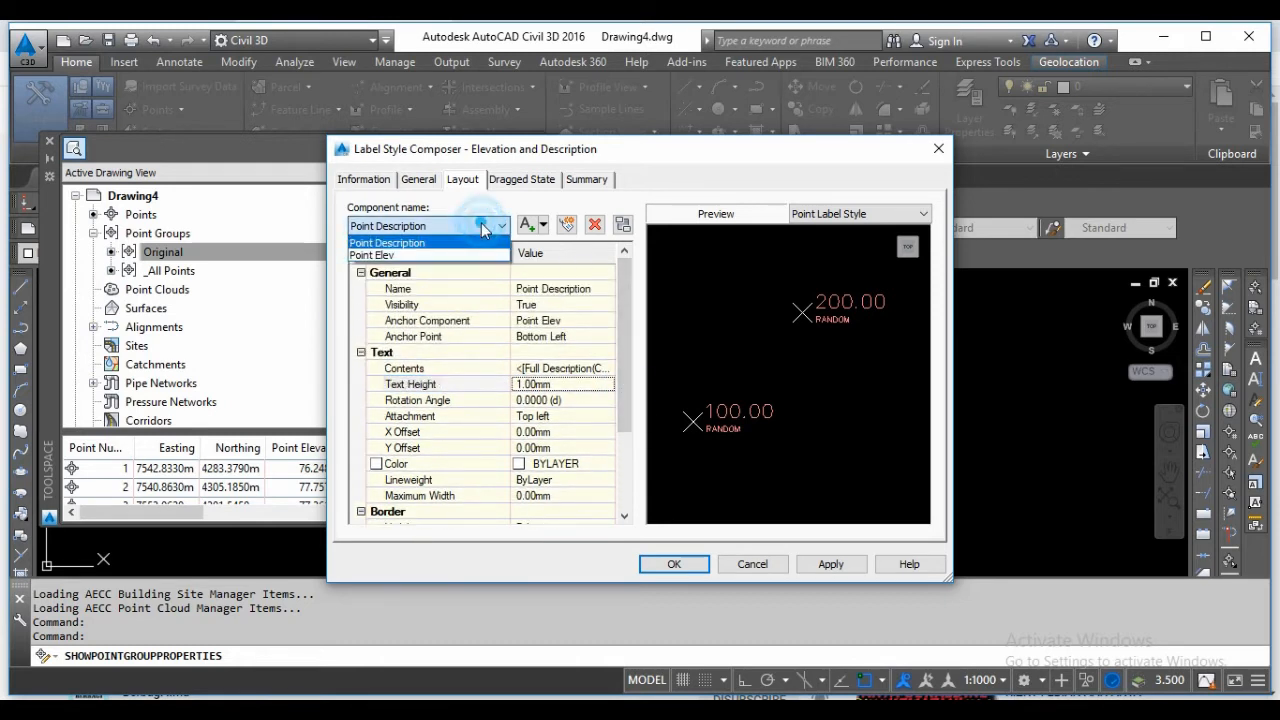
left_click(465, 254)
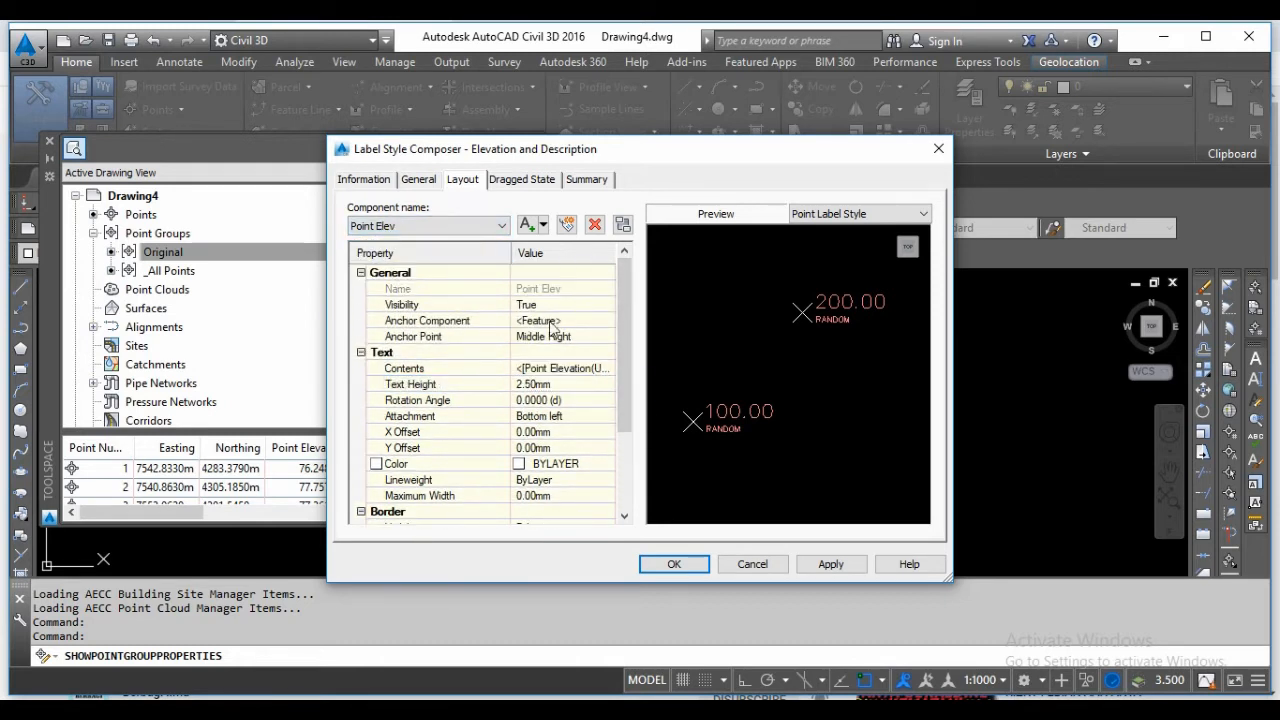
left_click(535, 386)
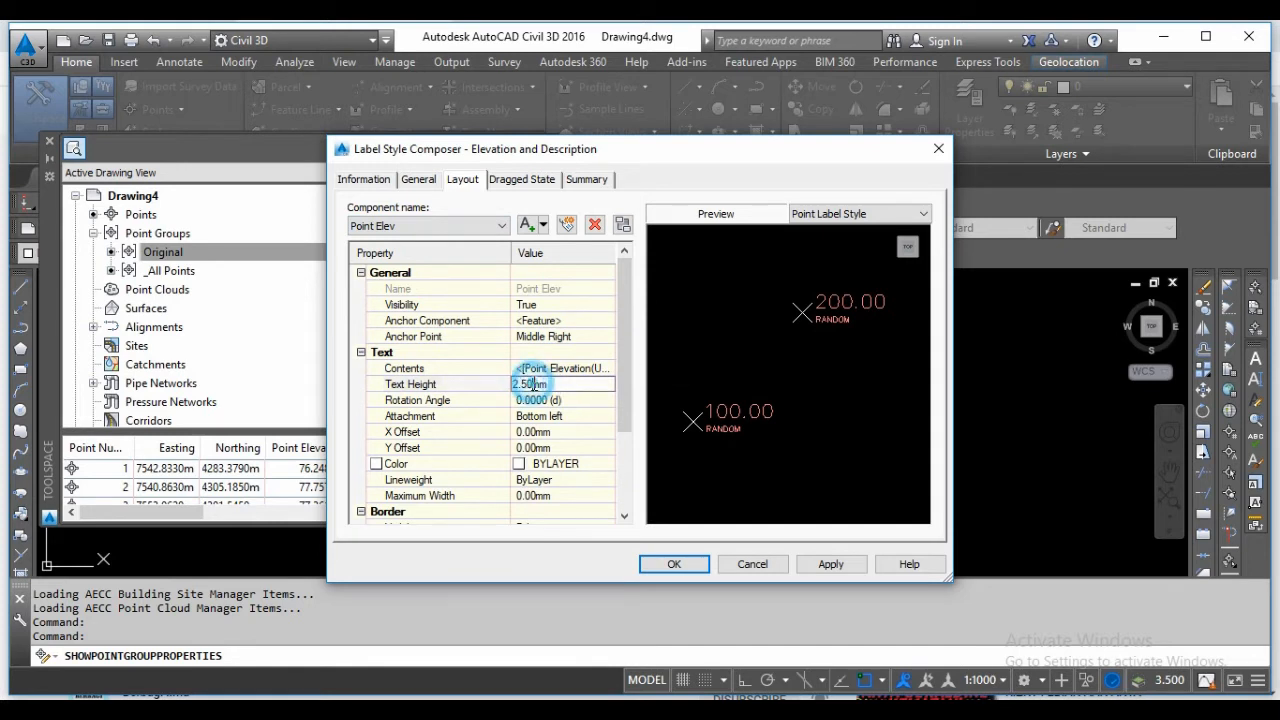
type("1")
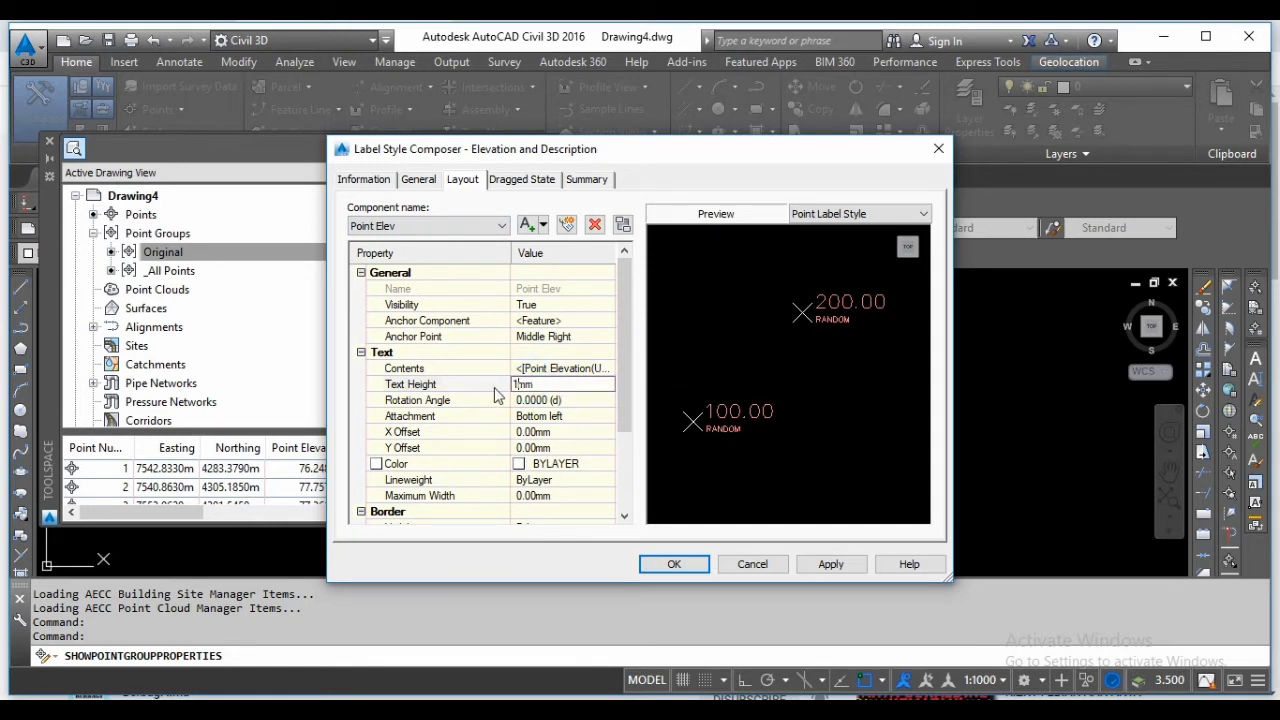
key("Return")
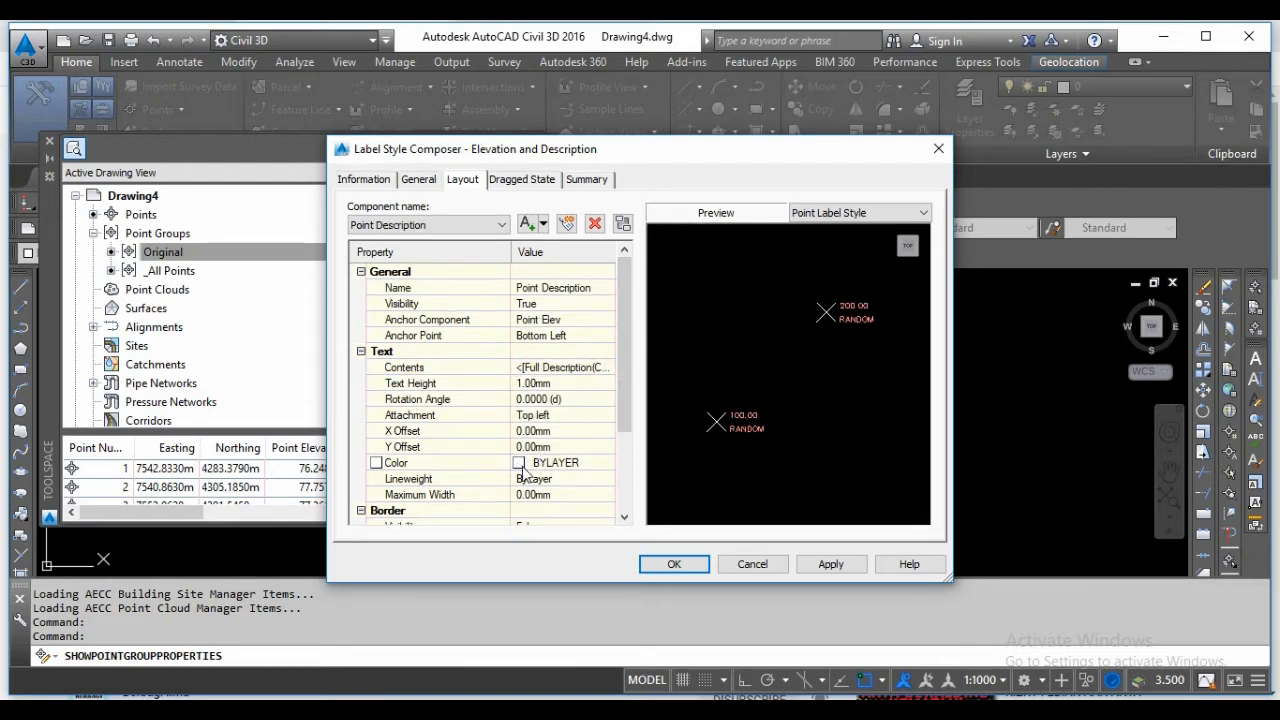
left_click(520, 461)
left_click(607, 462)
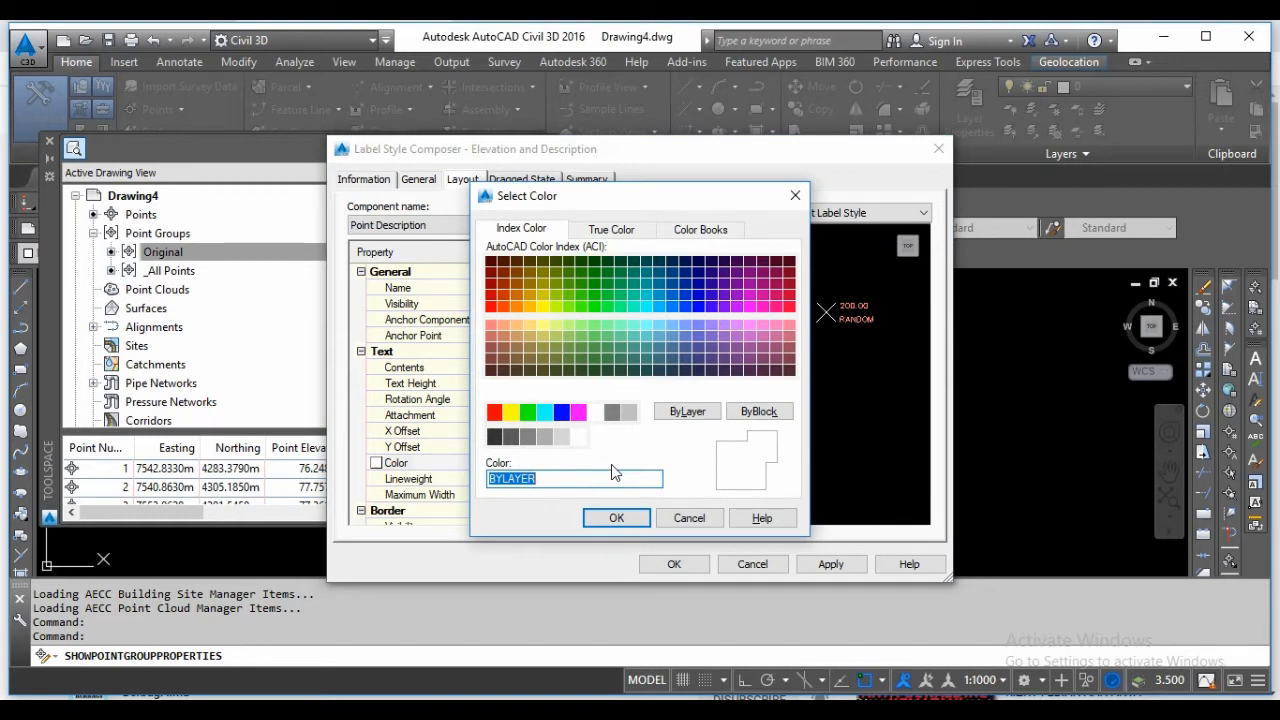
left_click(688, 518)
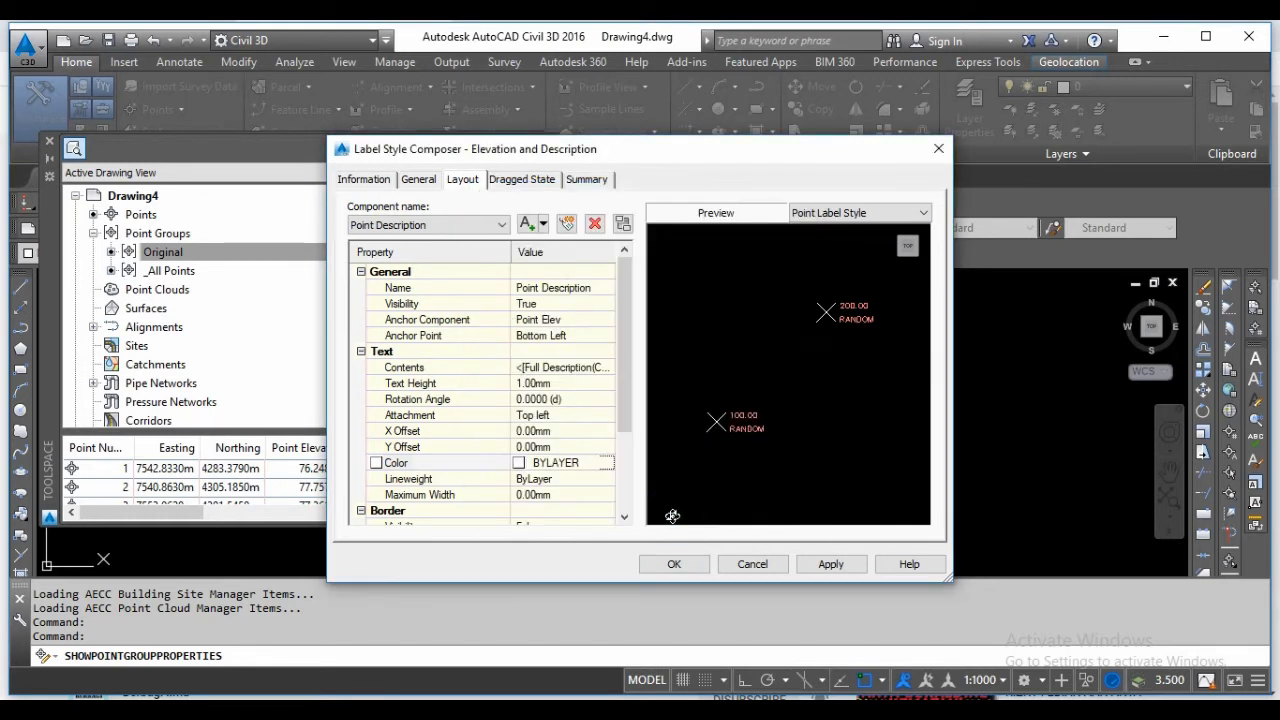
Step: Set the color of the label's Point Elev component to yellow
left_click(500, 227)
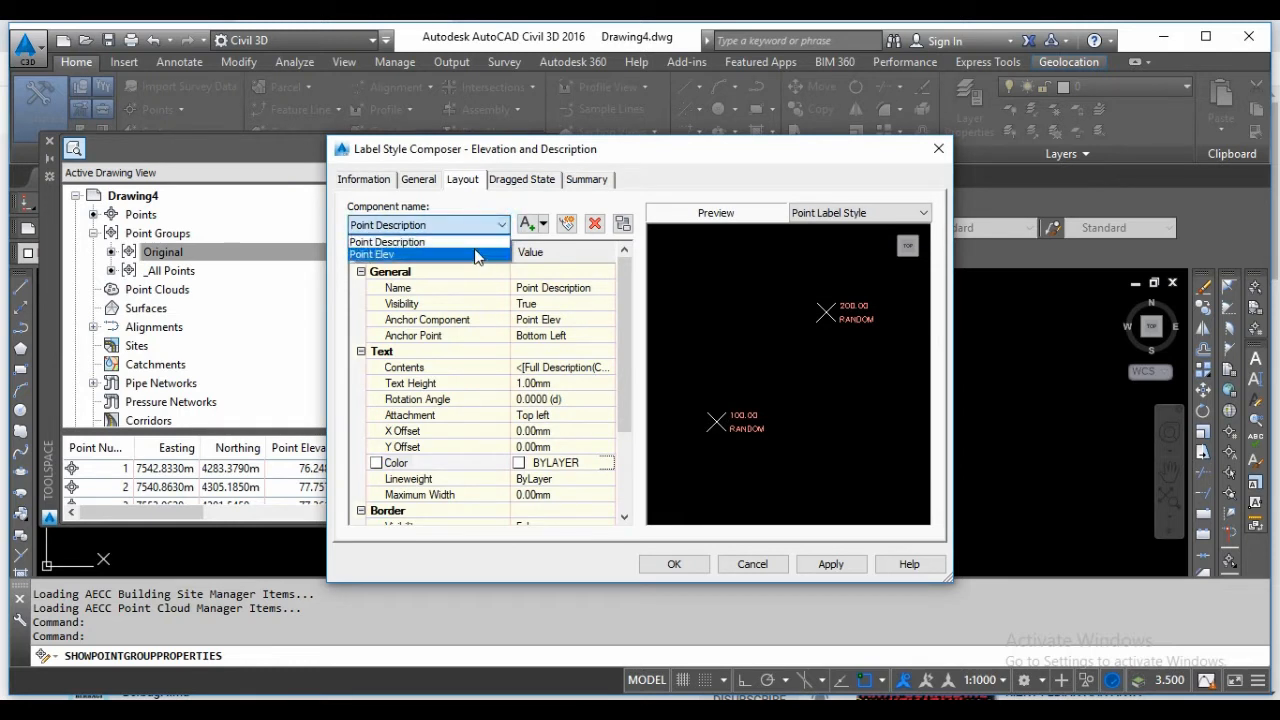
left_click(474, 253)
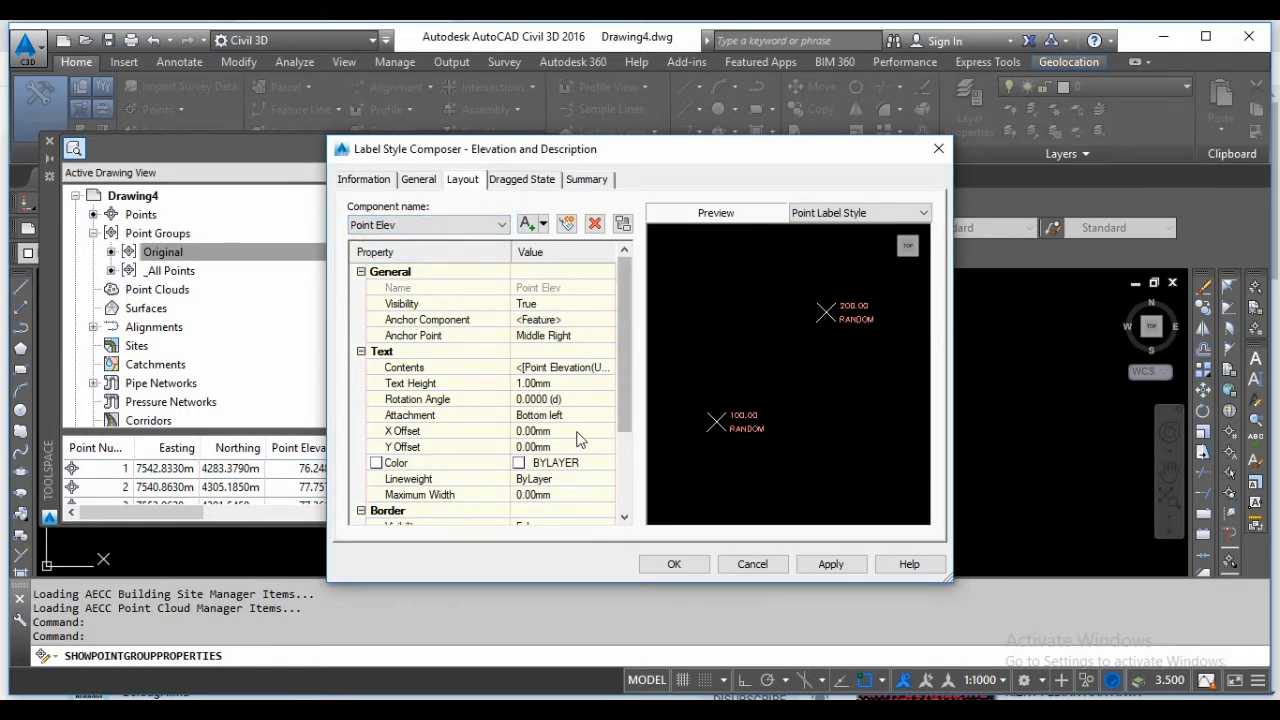
left_click(519, 470)
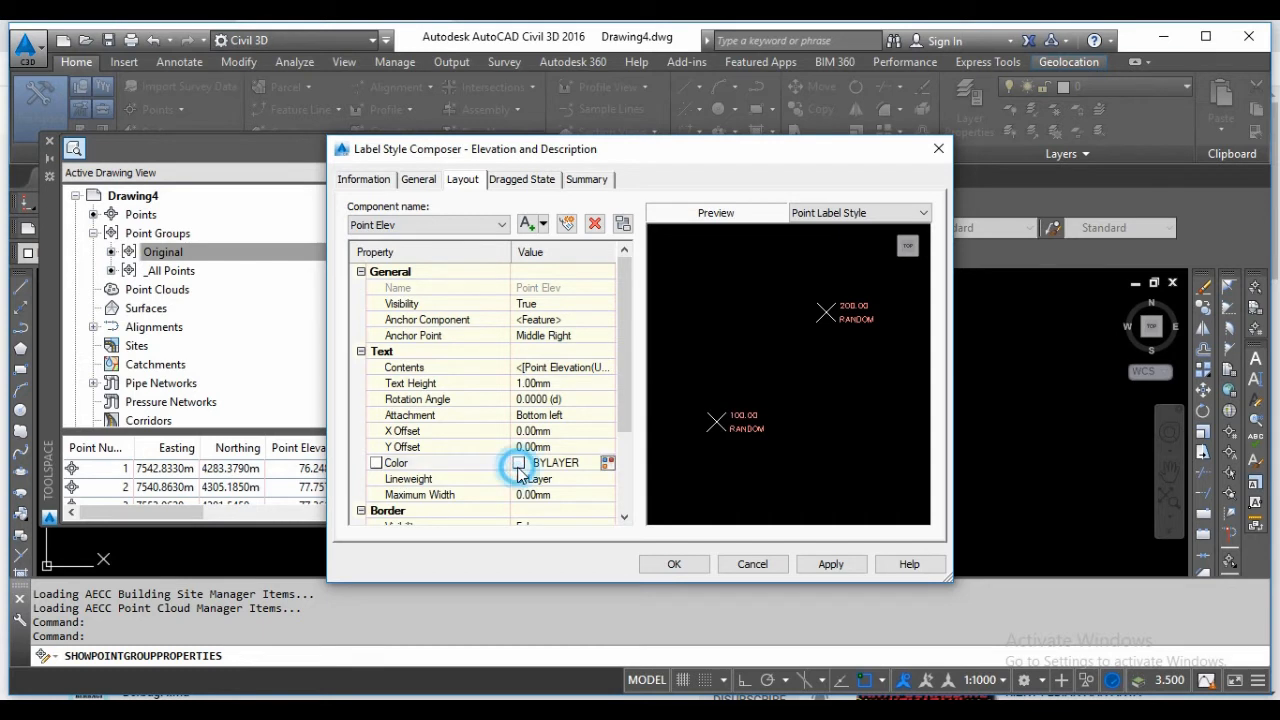
left_click(608, 464)
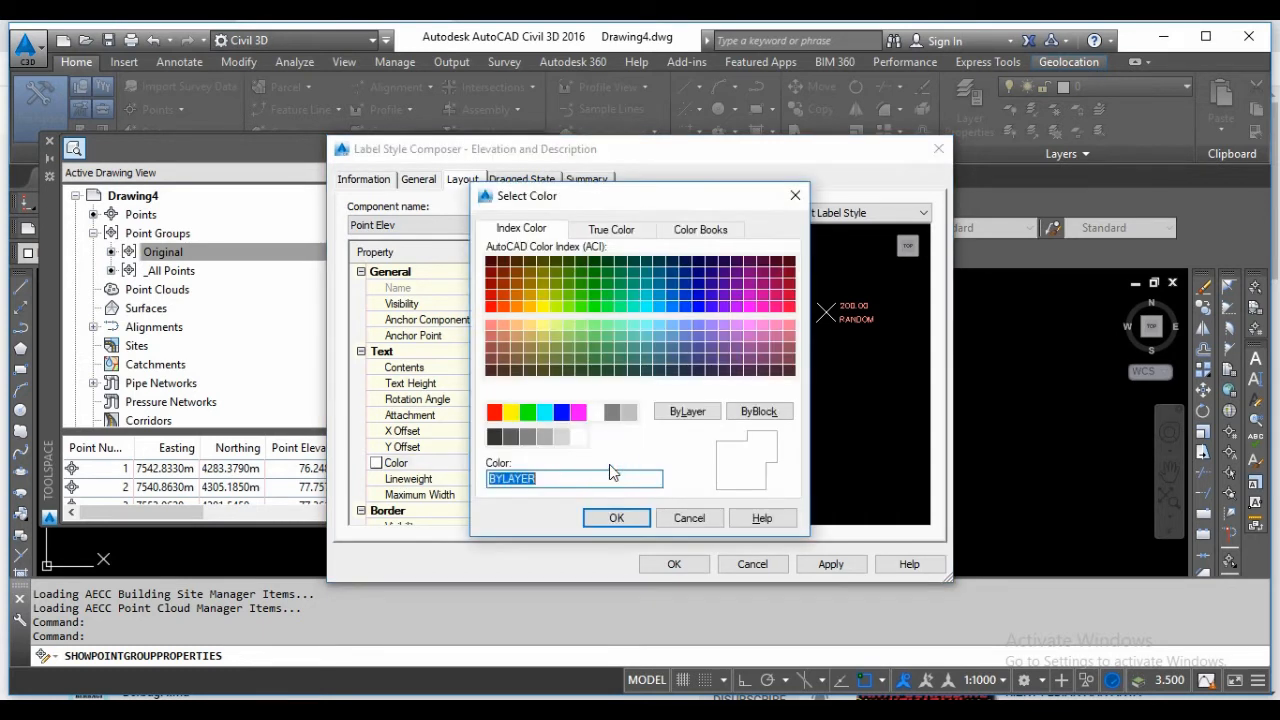
left_click(510, 412)
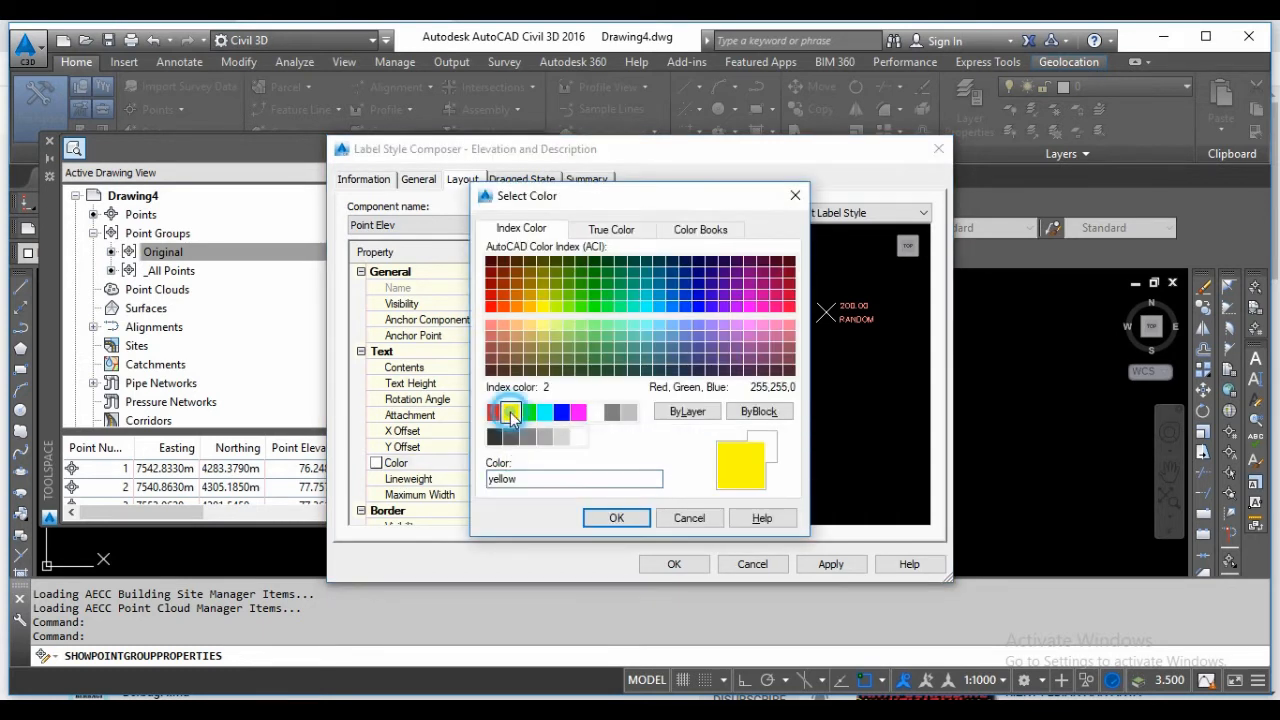
left_click(614, 518)
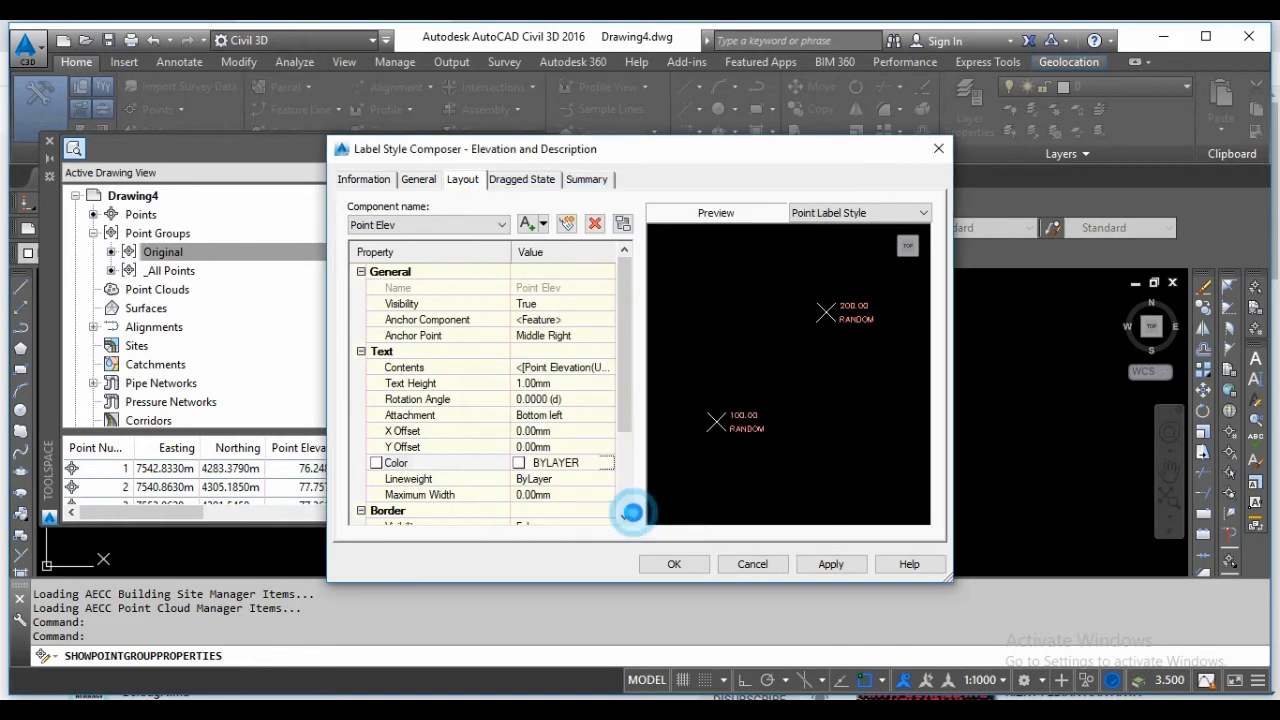
Step: Apply the edited Elevation and Description label style and save the Original point group's properties
left_click(817, 566)
left_click(675, 566)
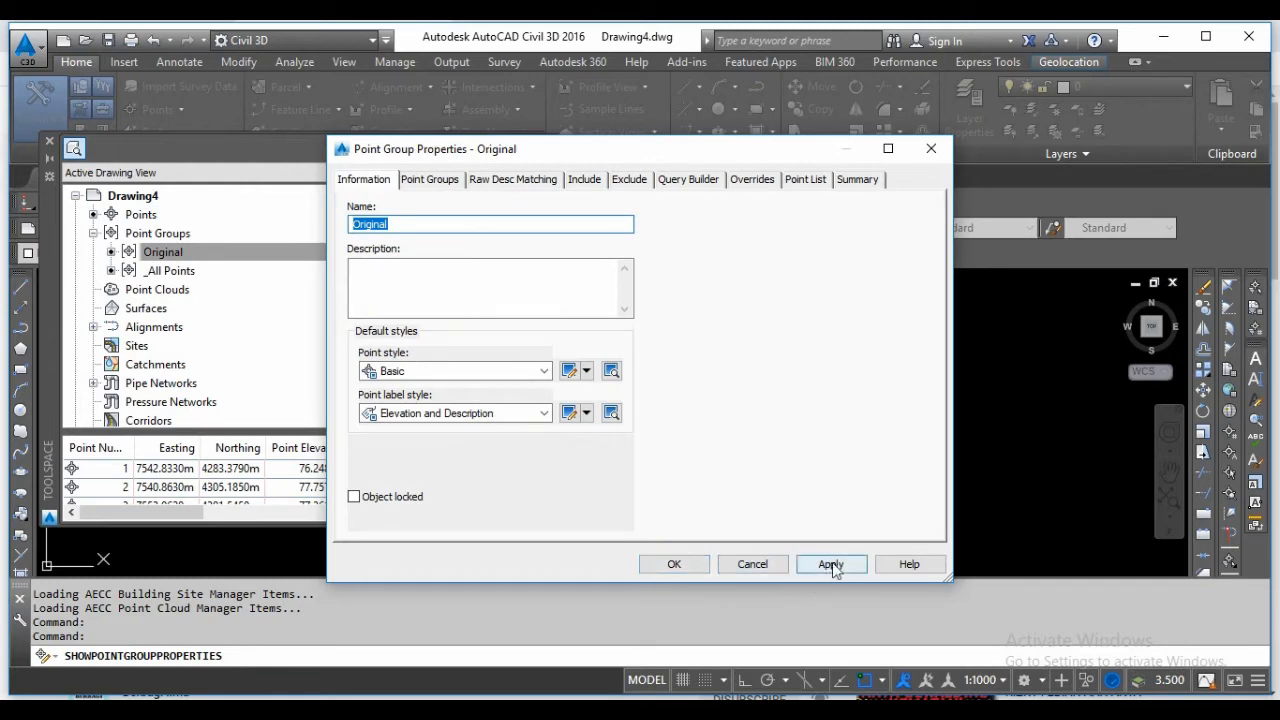
left_click(831, 565)
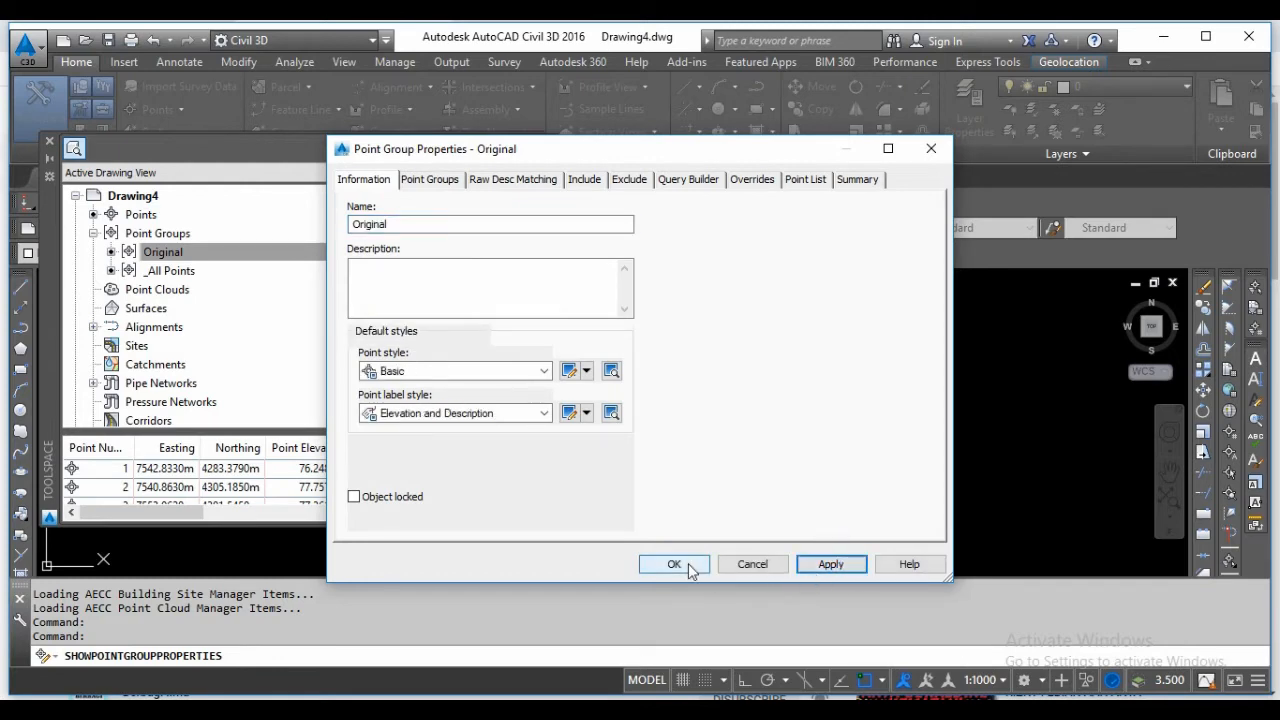
left_click(674, 564)
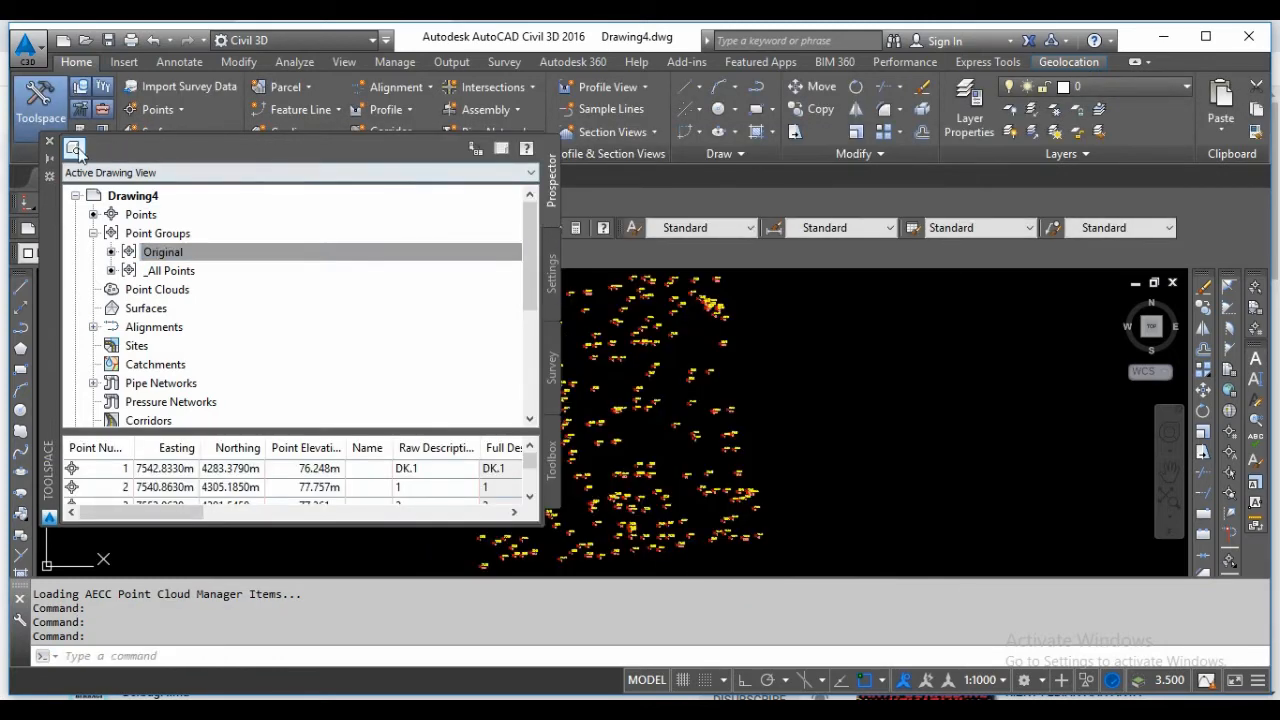
Step: Hide the Toolspace and examine the elevation and description labels of the survey points in the drawing
left_click(41, 118)
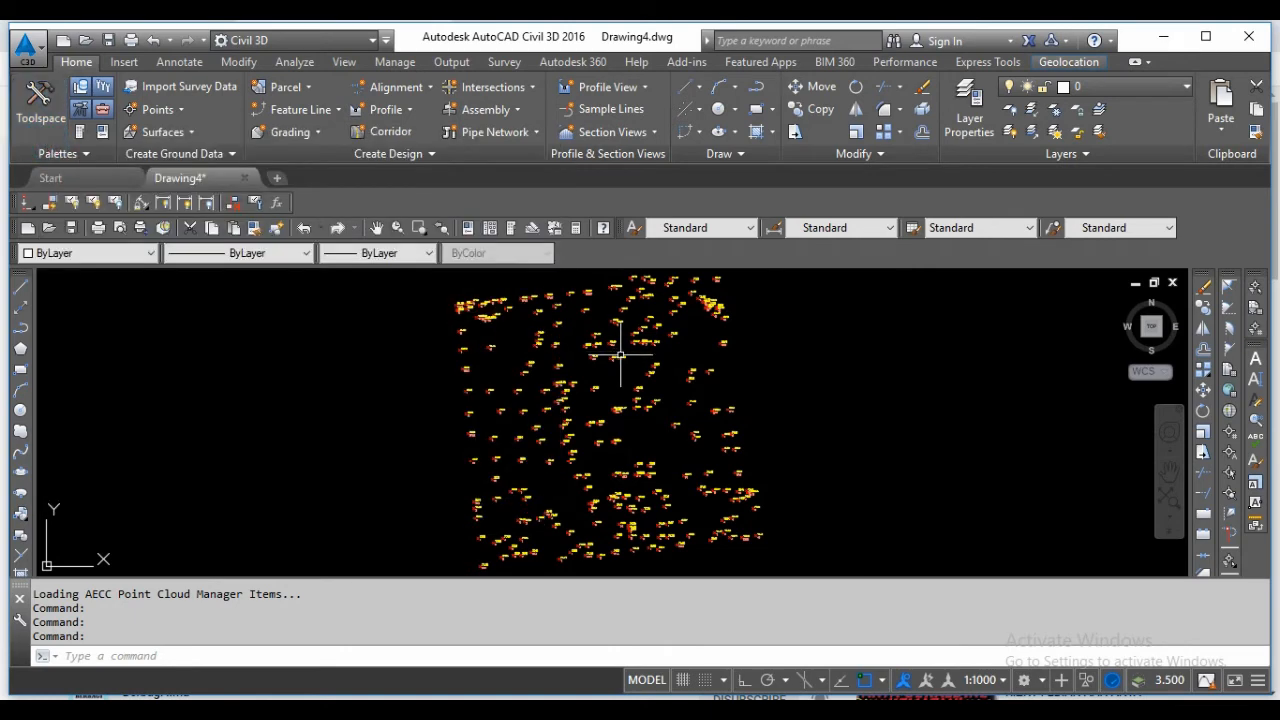
scroll(613, 380, "up", 4)
scroll(613, 380, "up", 4)
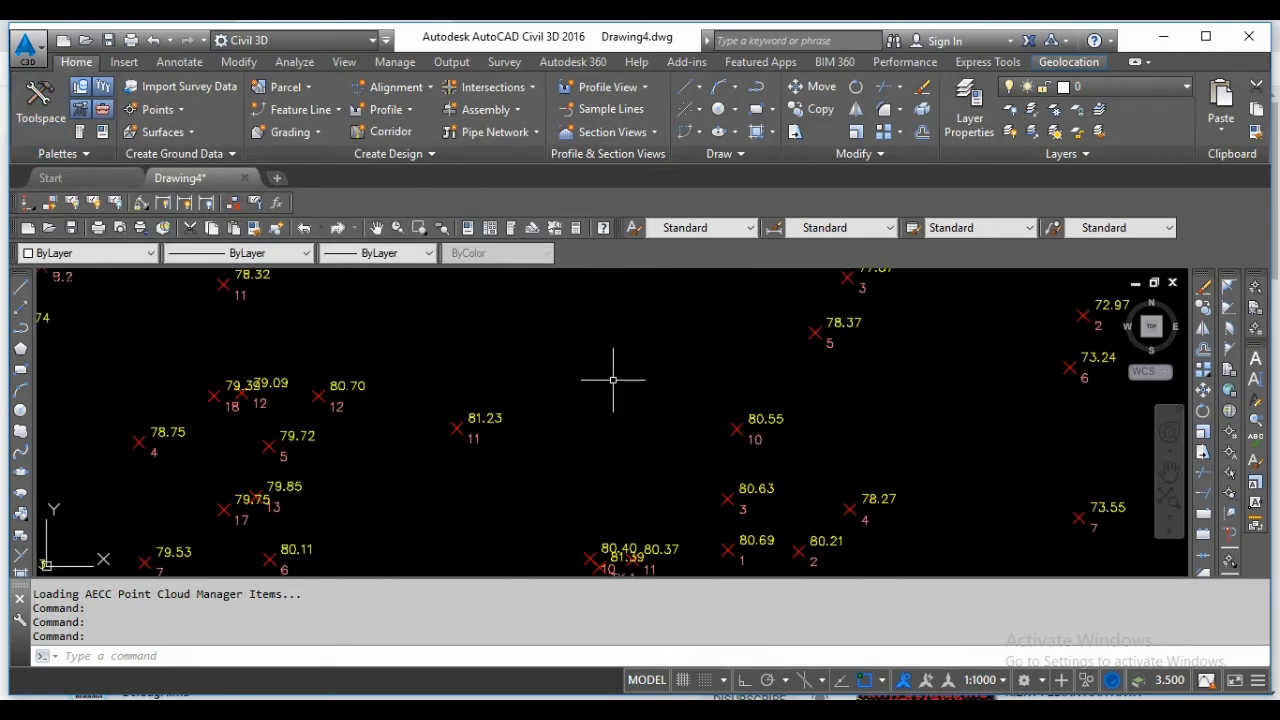
mouse_move(613, 380)
middle_mouse_down()
mouse_move(803, 351)
mouse_move(696, 371)
middle_mouse_up()
scroll(696, 371, "down", 4)
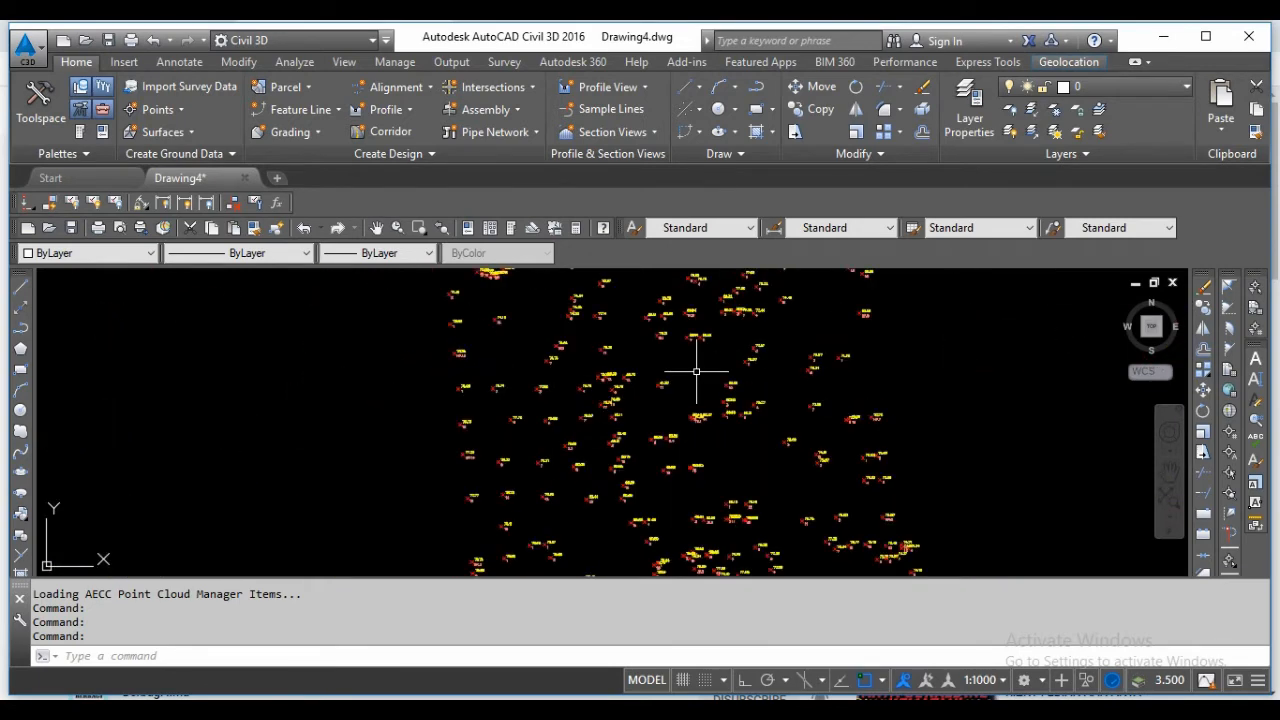
scroll(696, 371, "down", 2)
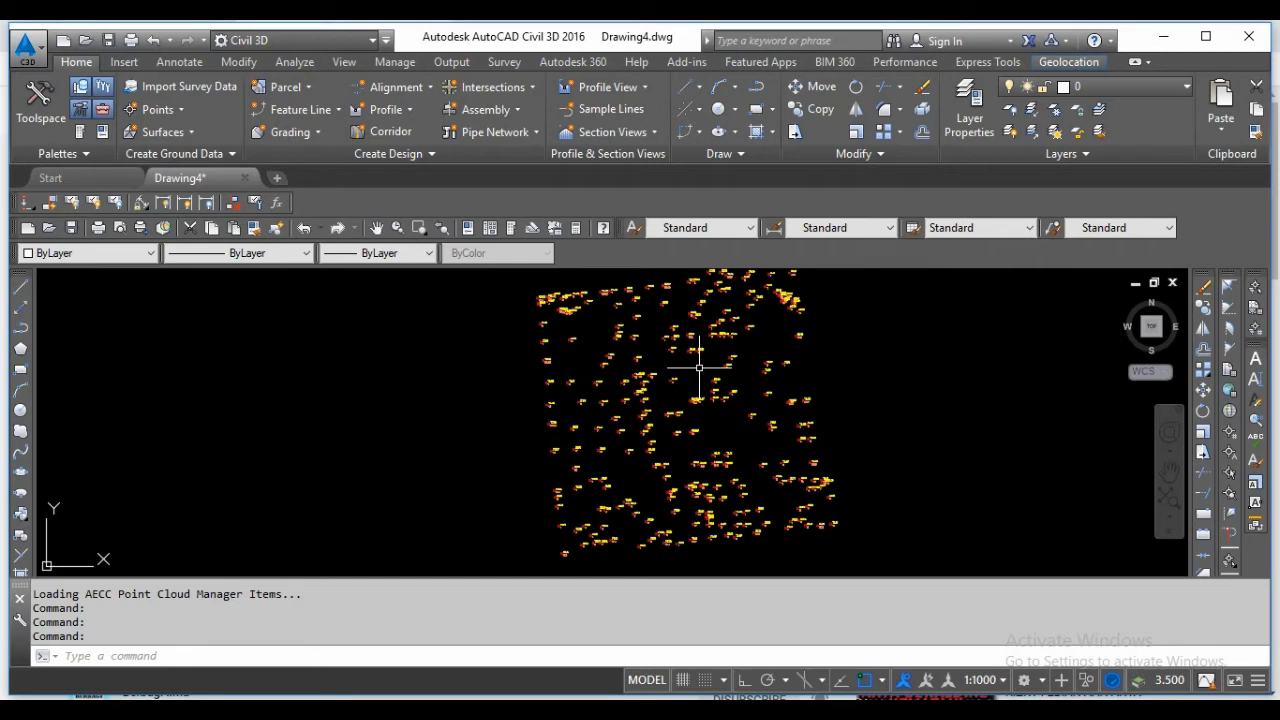
Step: Reopen the Toolspace and start creating a TIN surface named original
left_click(45, 125)
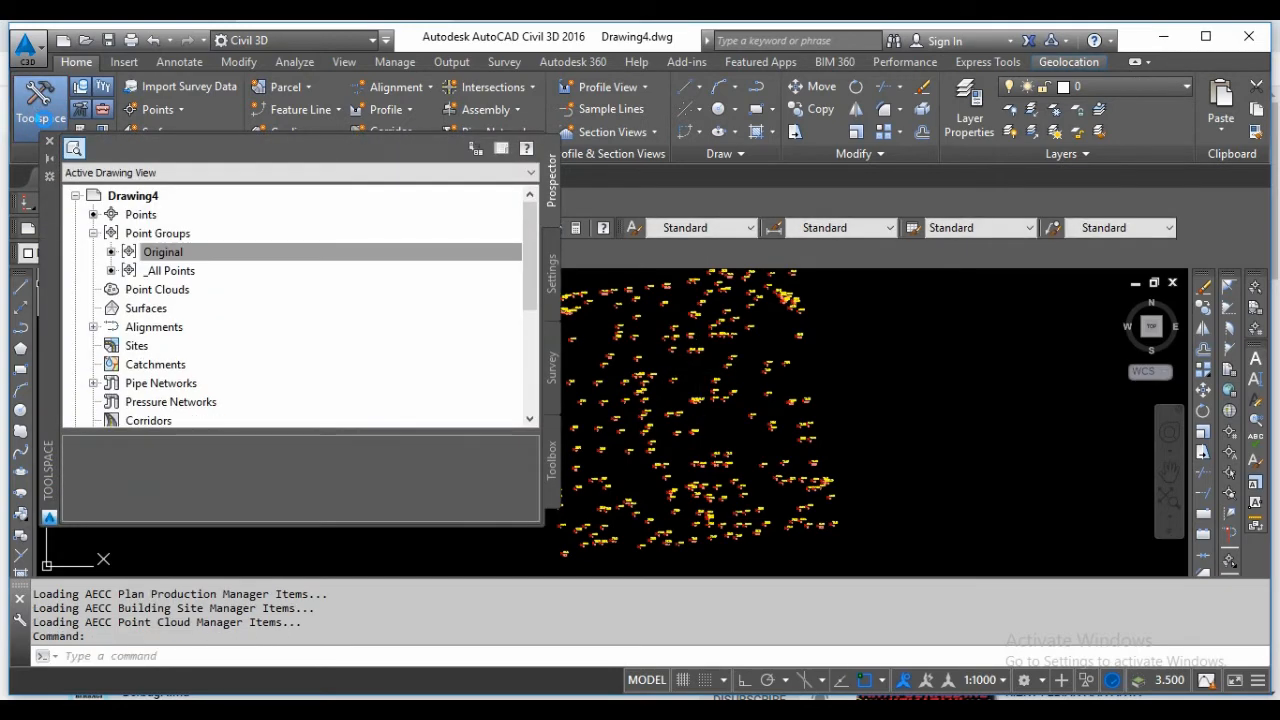
left_click(158, 310)
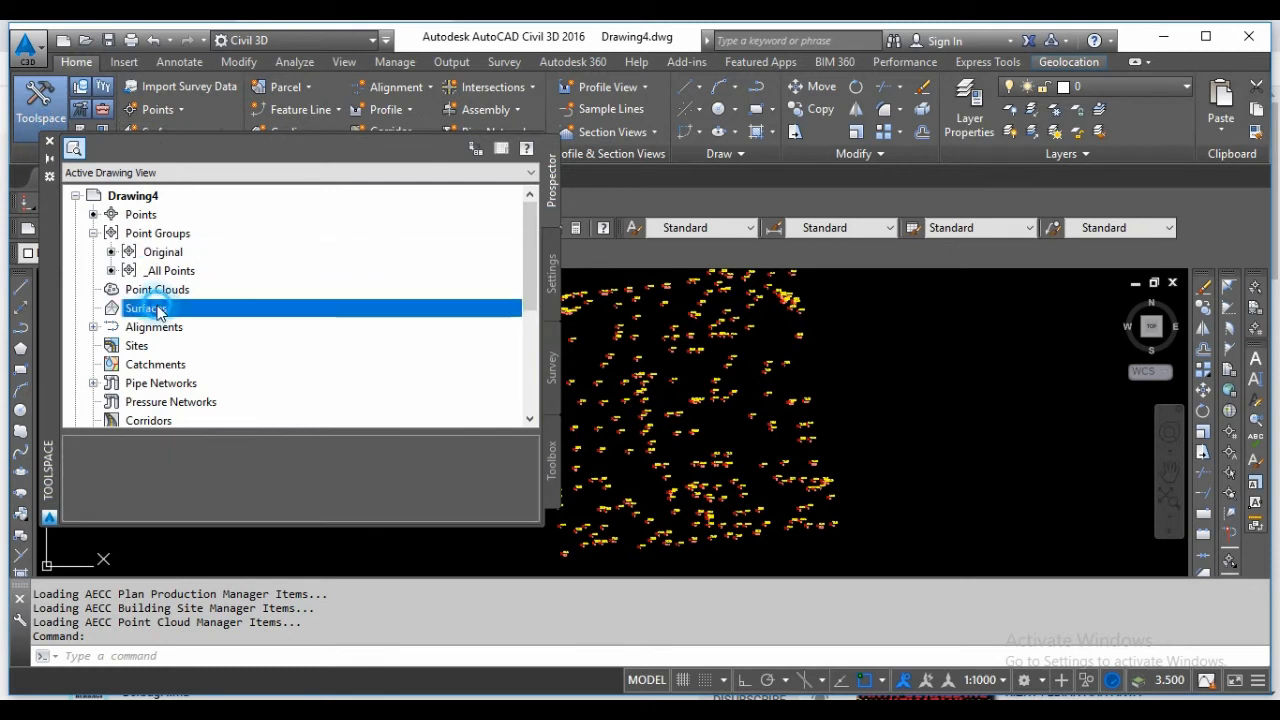
right_click(158, 310)
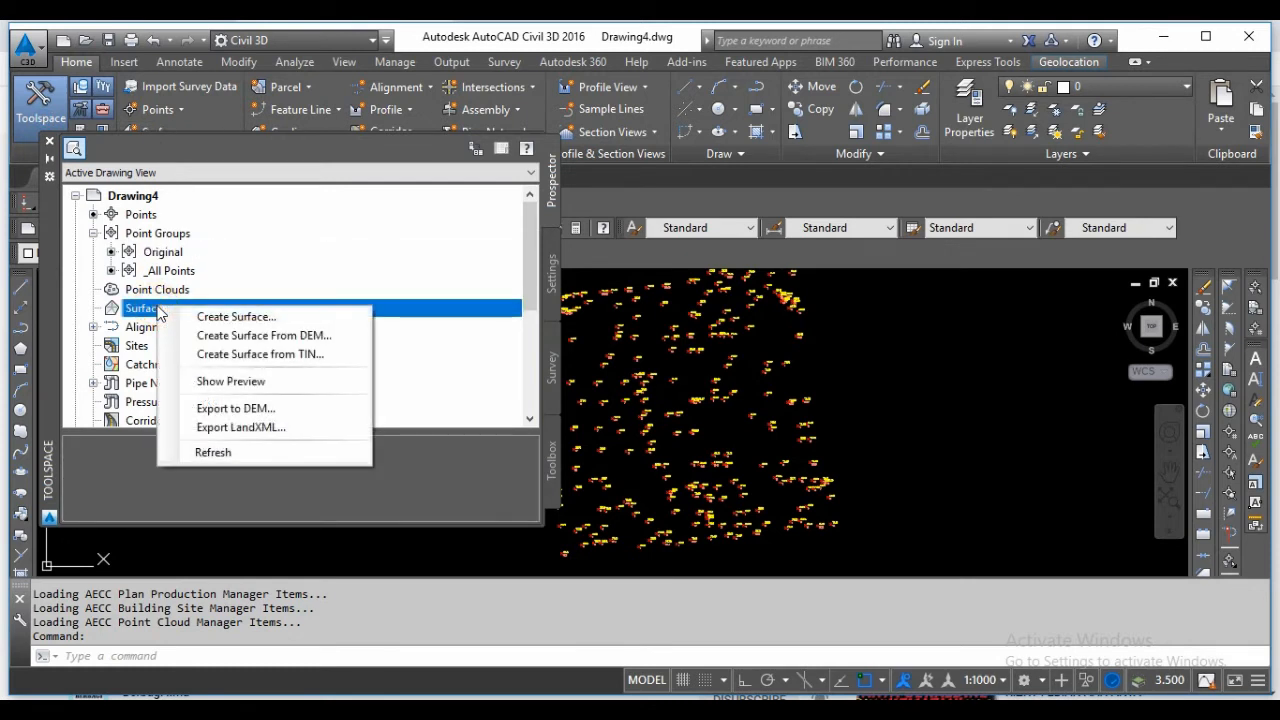
left_click(207, 320)
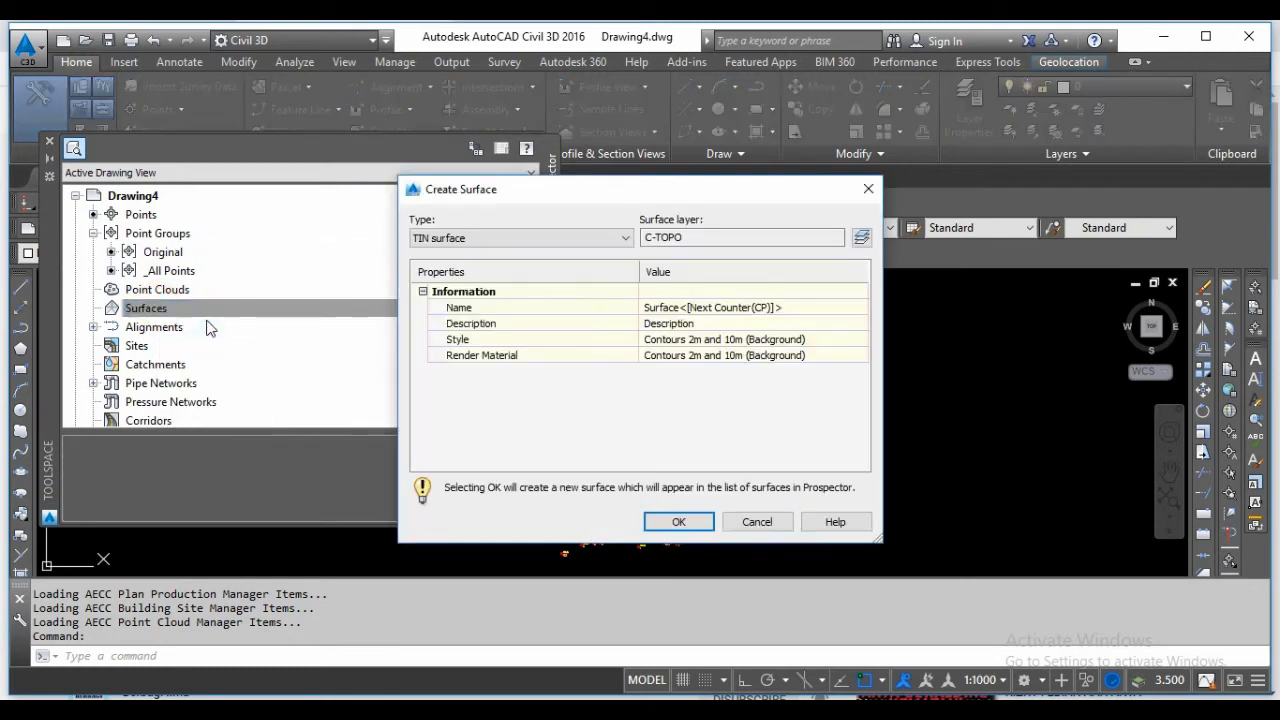
left_click(672, 309)
type("original")
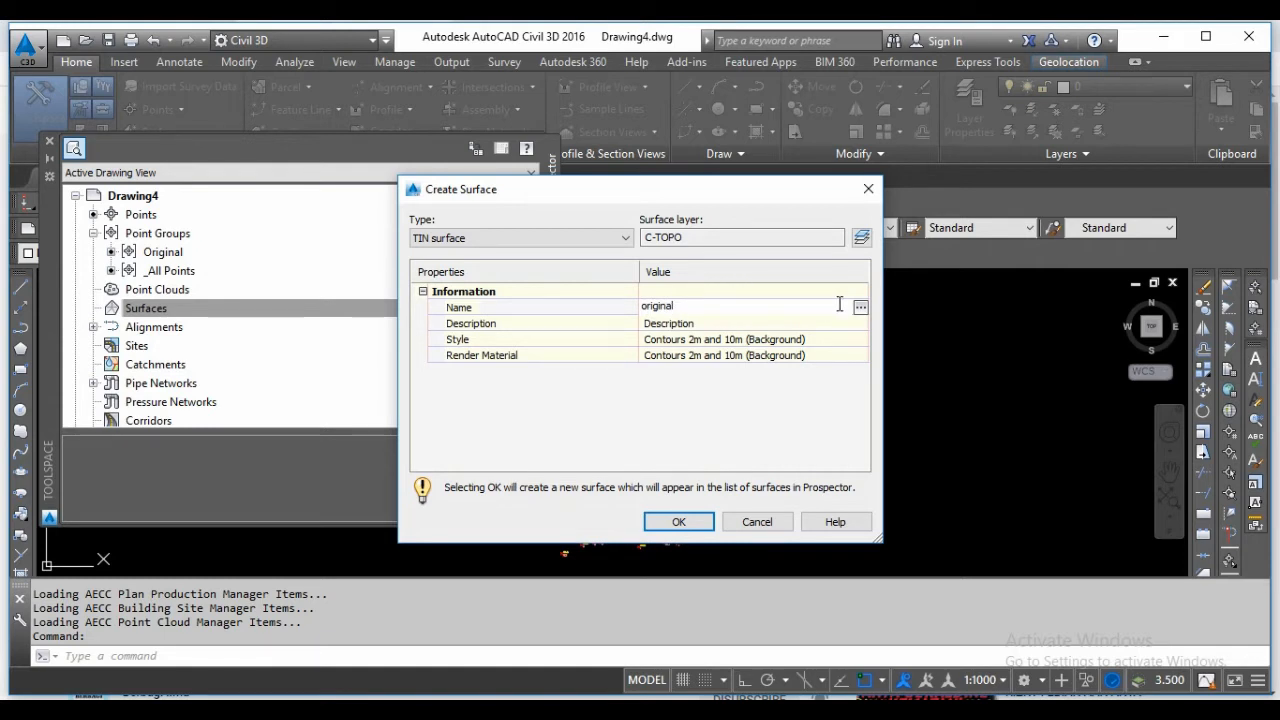
key("Return")
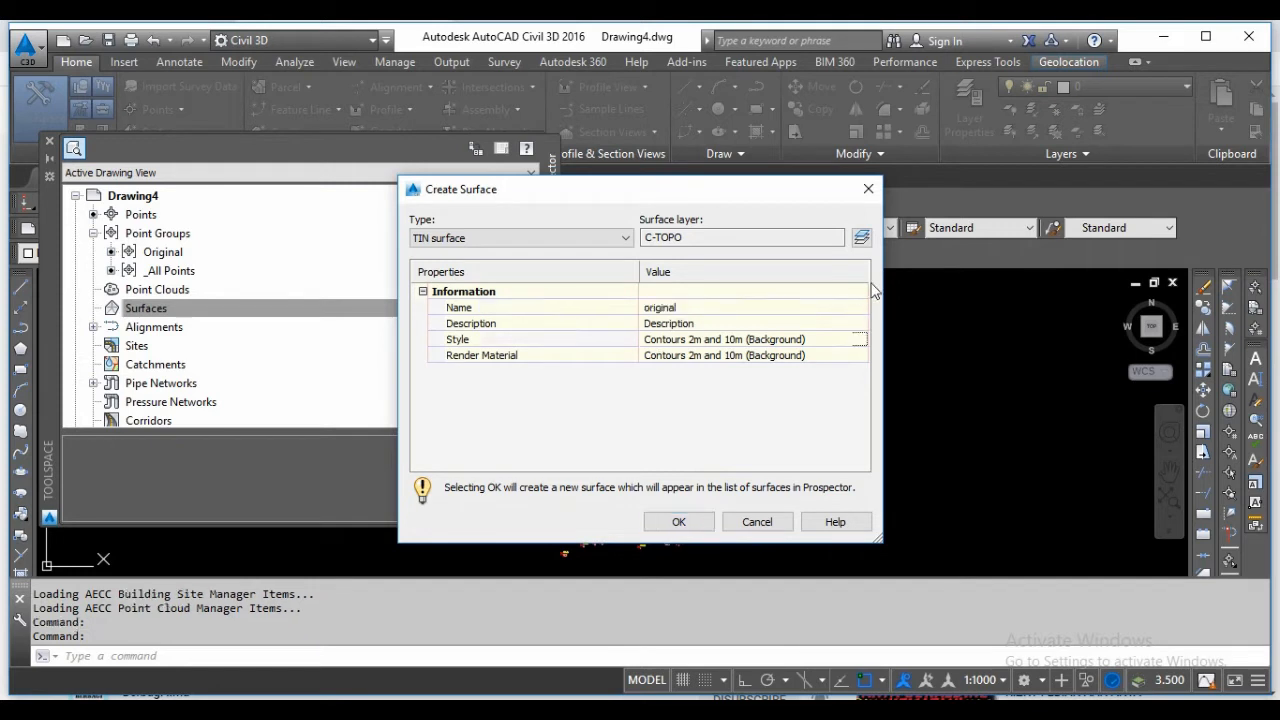
Step: Assign the Contours 1m and 5m (Background) style to the new surface
left_click(857, 340)
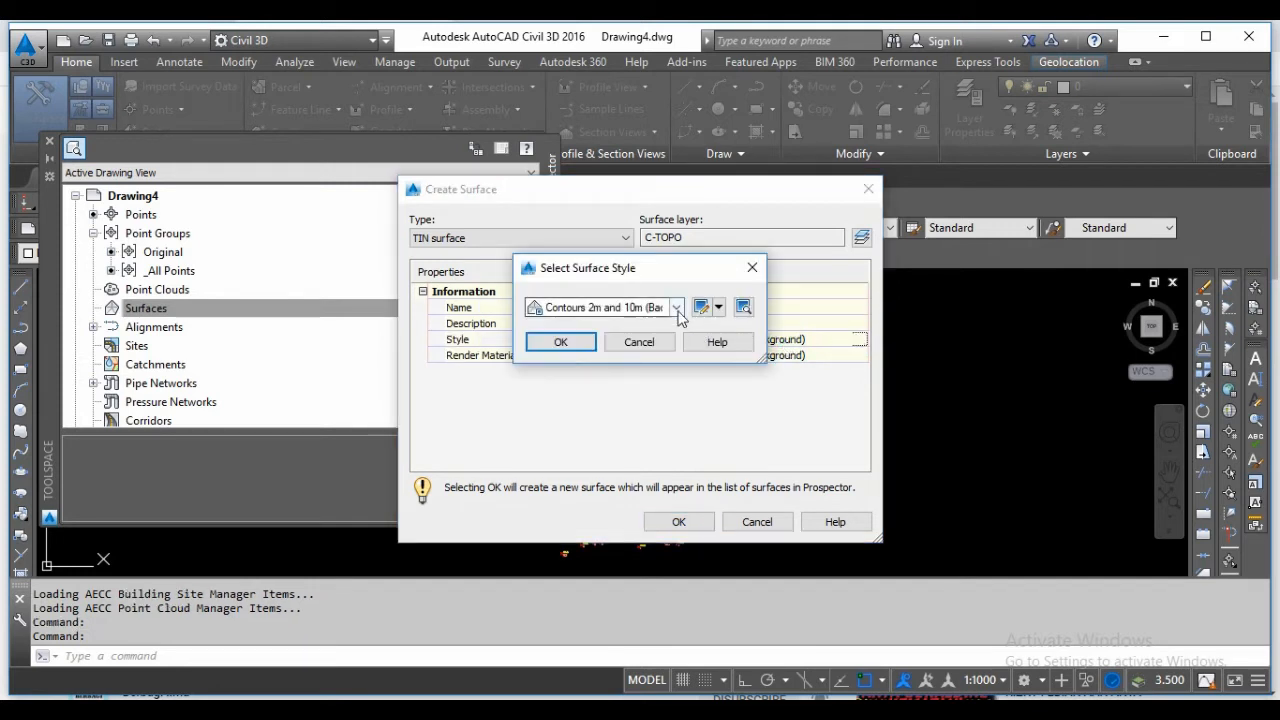
left_click(677, 308)
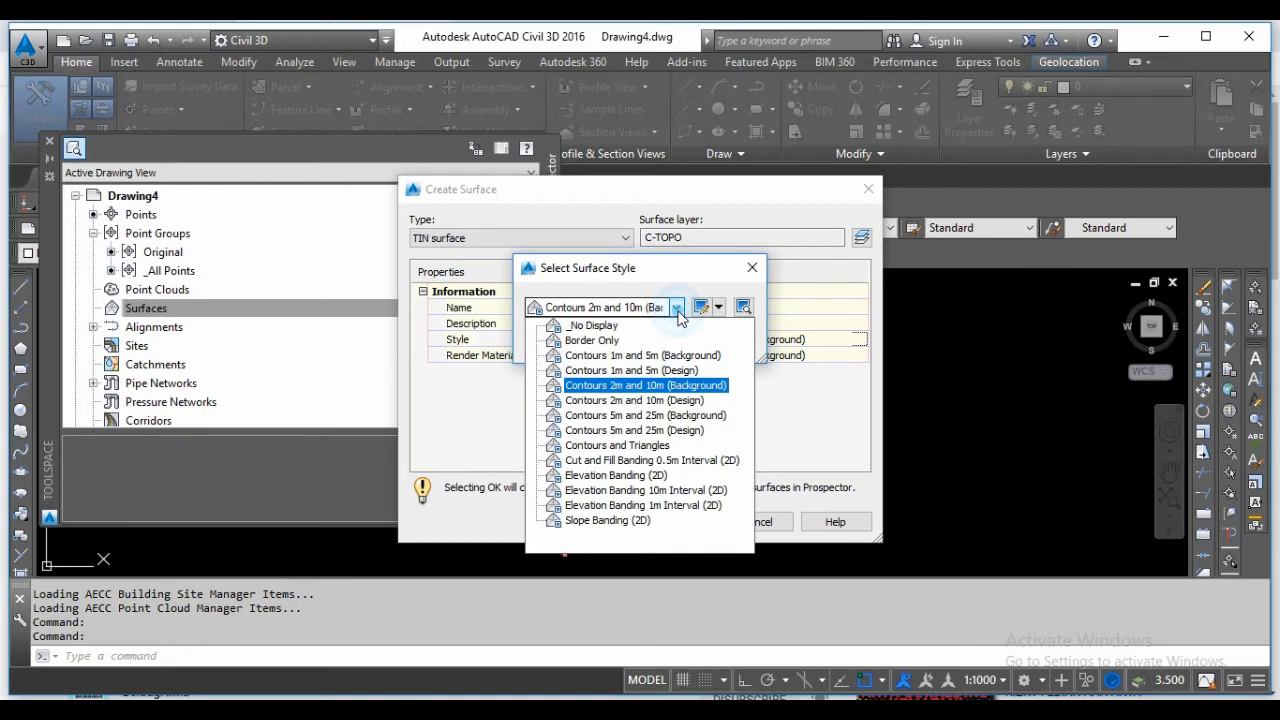
left_click(633, 357)
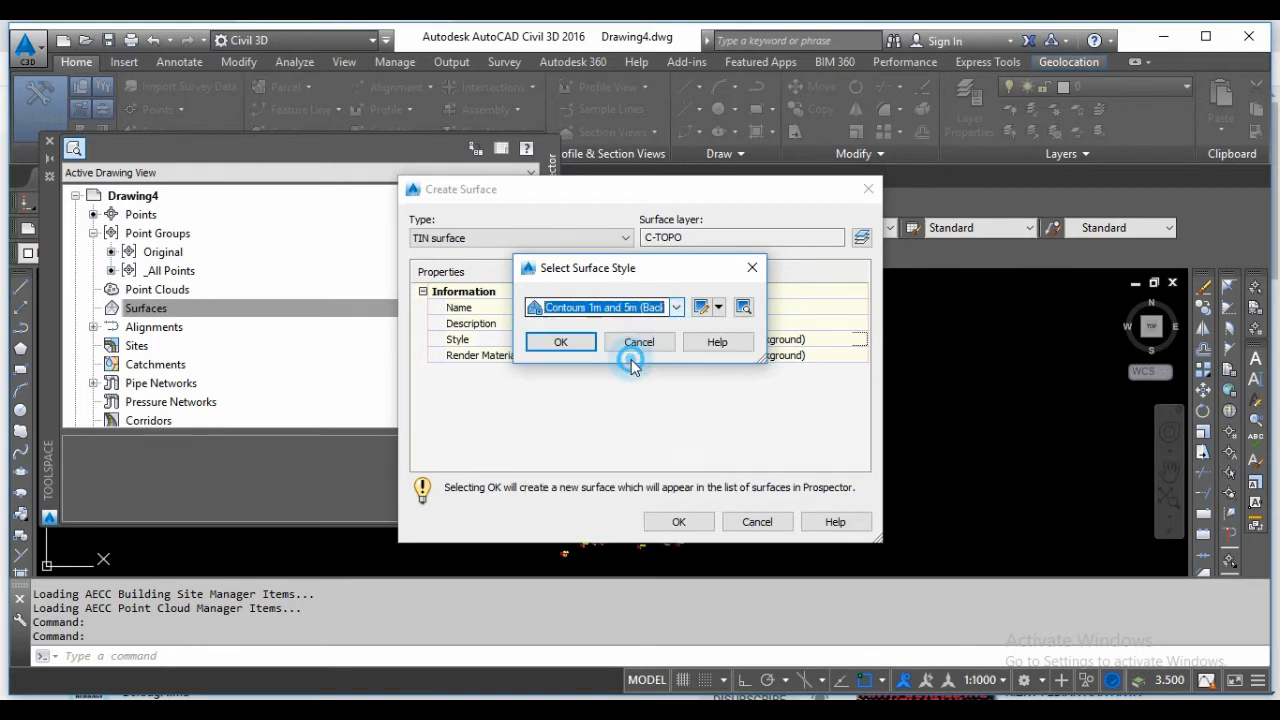
left_click(561, 343)
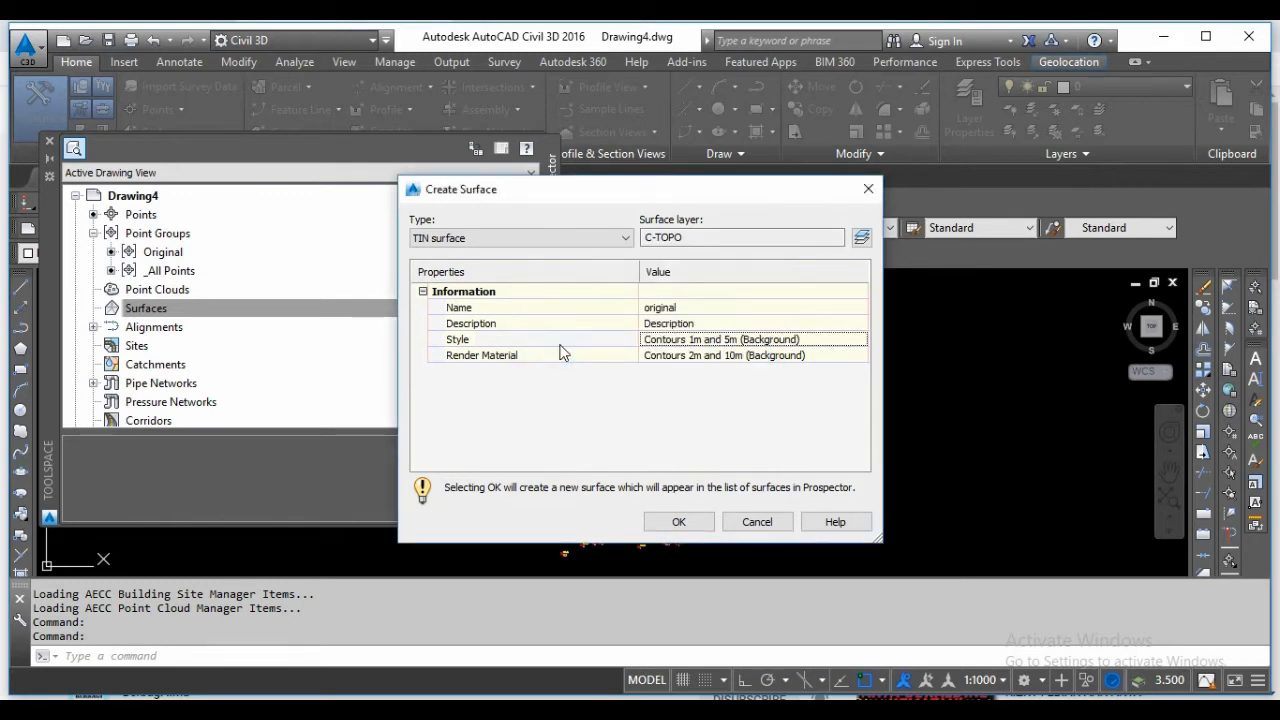
Step: Reopen the surface style selection, choose Contours 1m and 5m (Background) again and open that style for editing
left_click(836, 340)
left_click(850, 340)
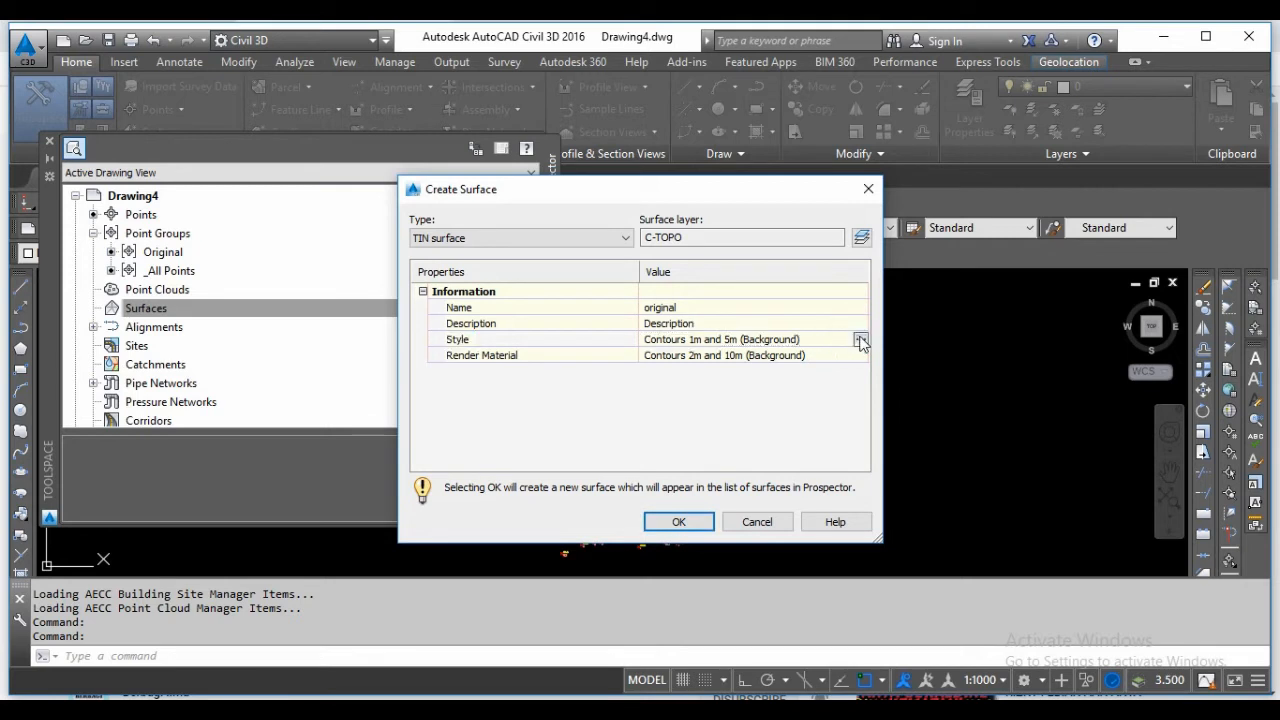
left_click(860, 341)
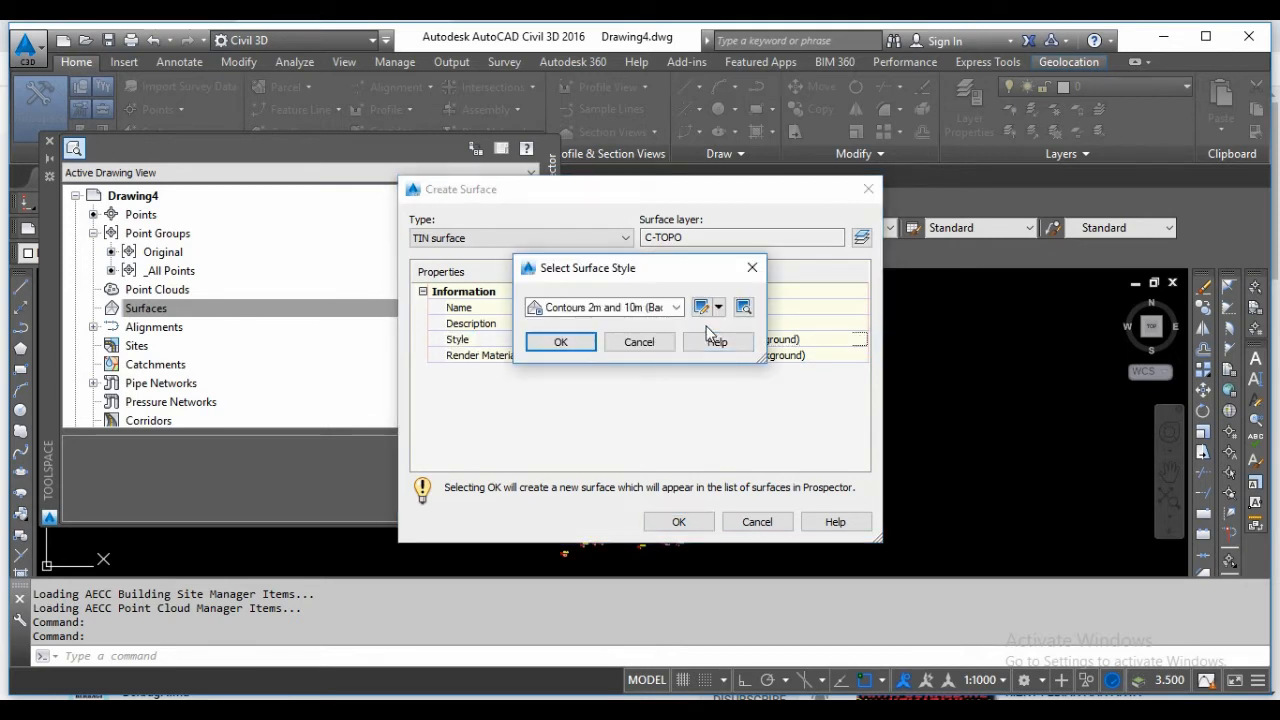
left_click(676, 309)
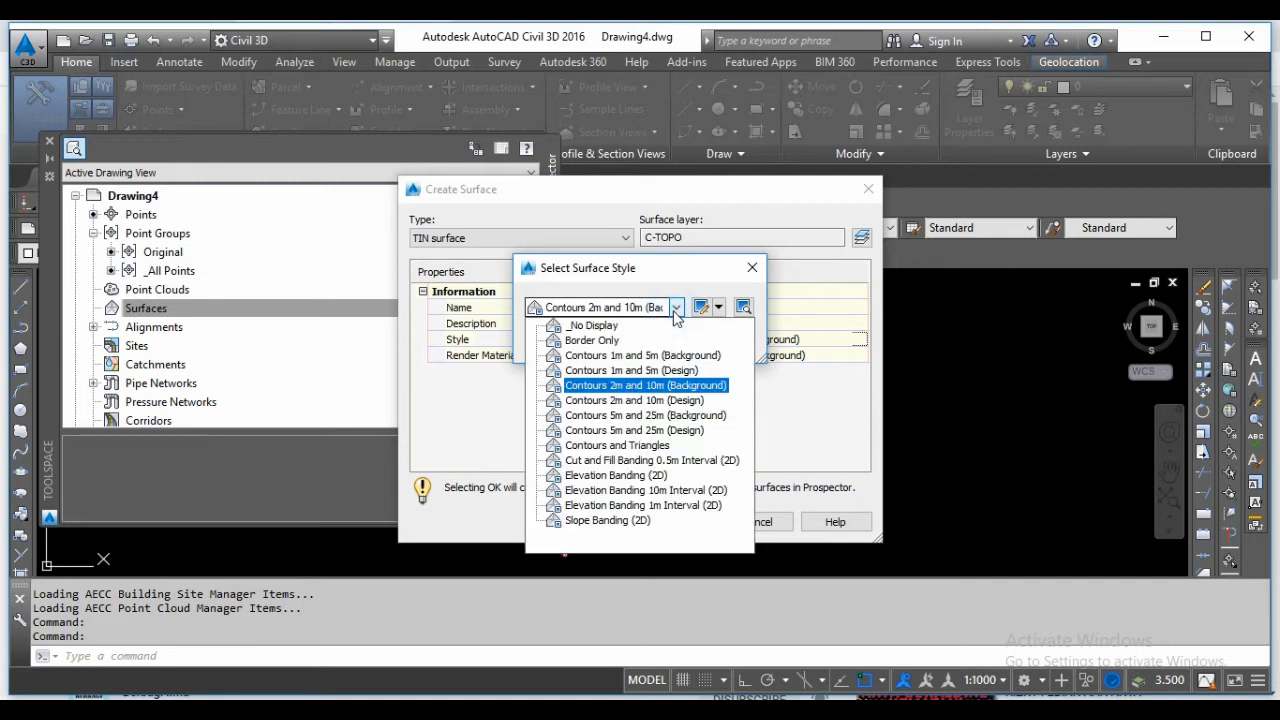
left_click(663, 355)
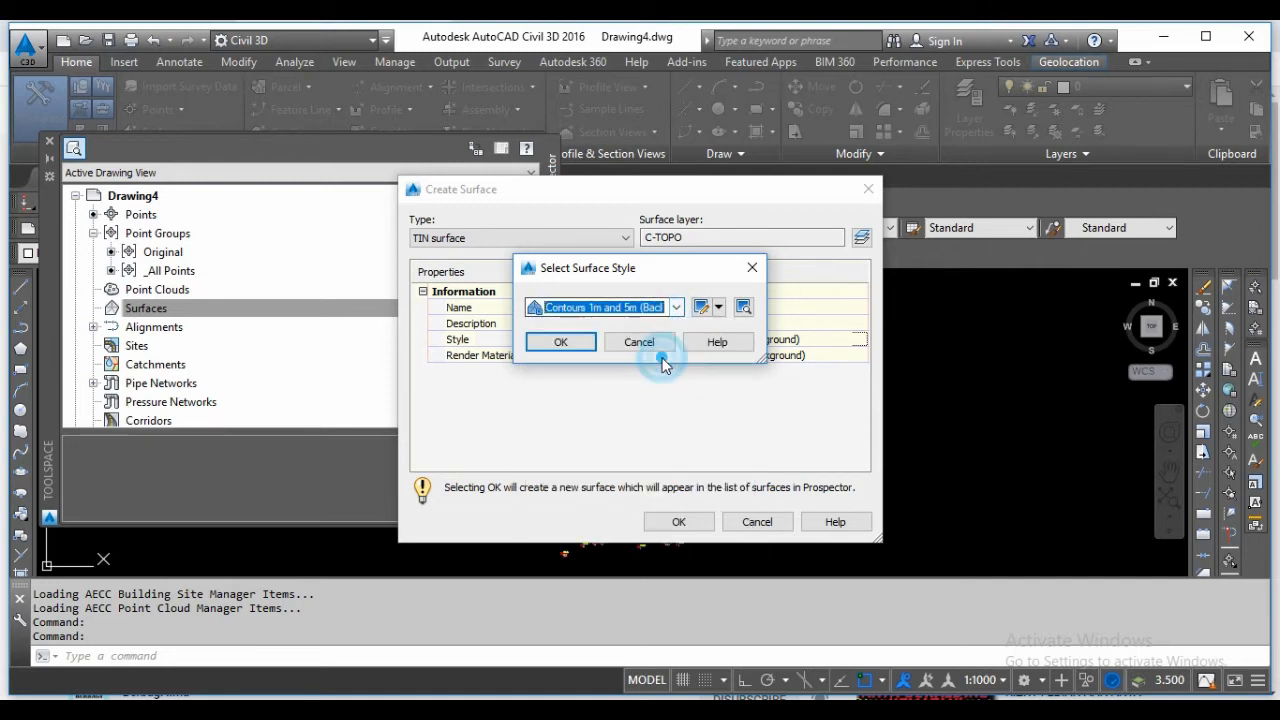
left_click(719, 308)
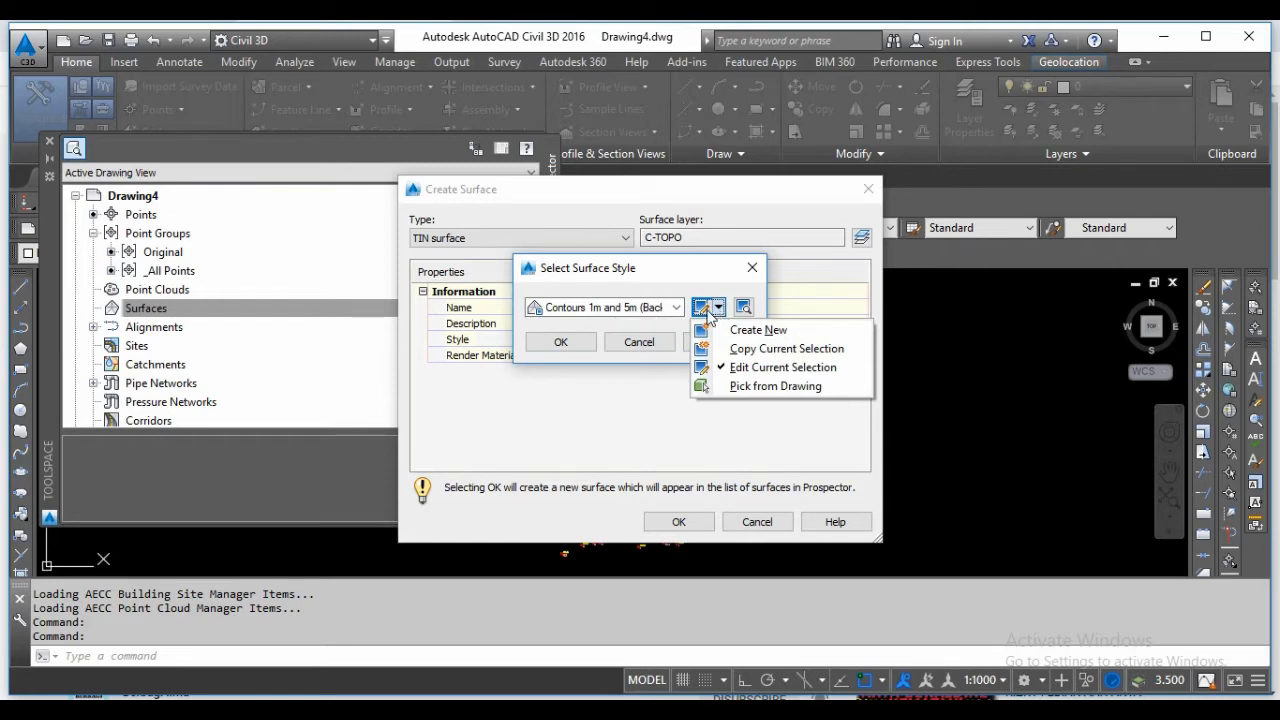
left_click(705, 313)
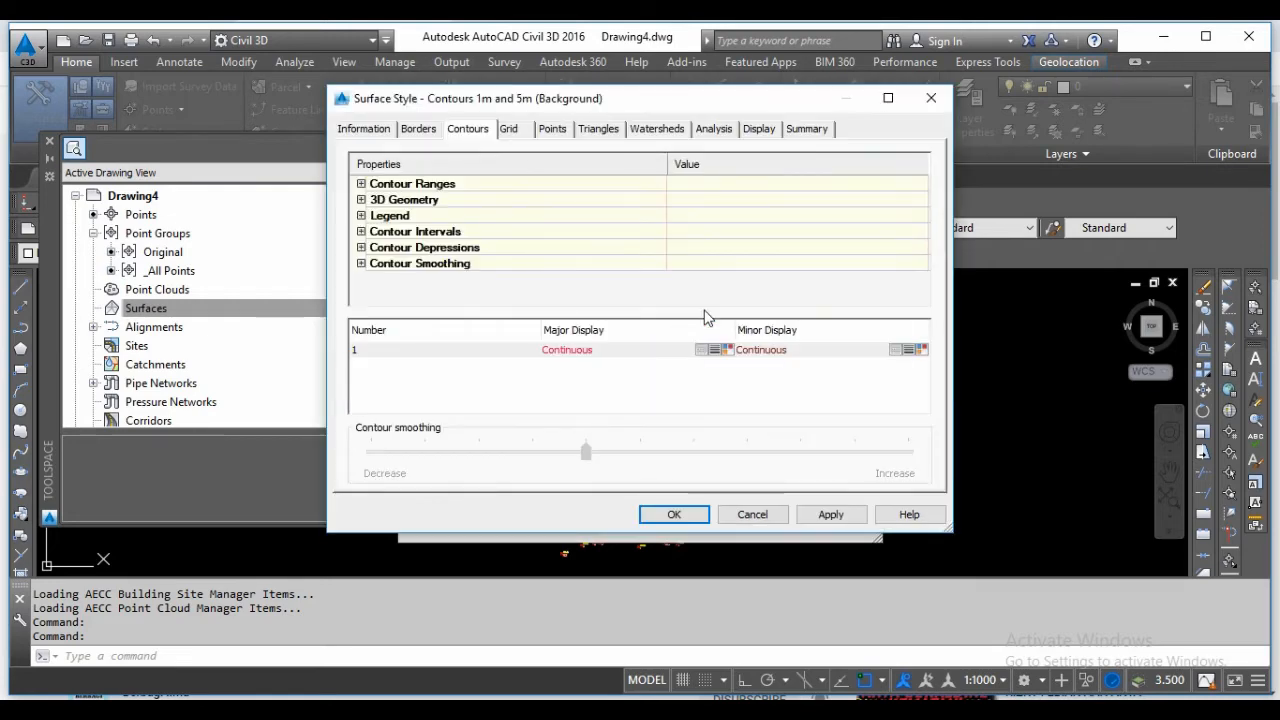
Step: Set the plan display color of the style's Major Contour component to red and the Minor Contour component to yellow
left_click(758, 129)
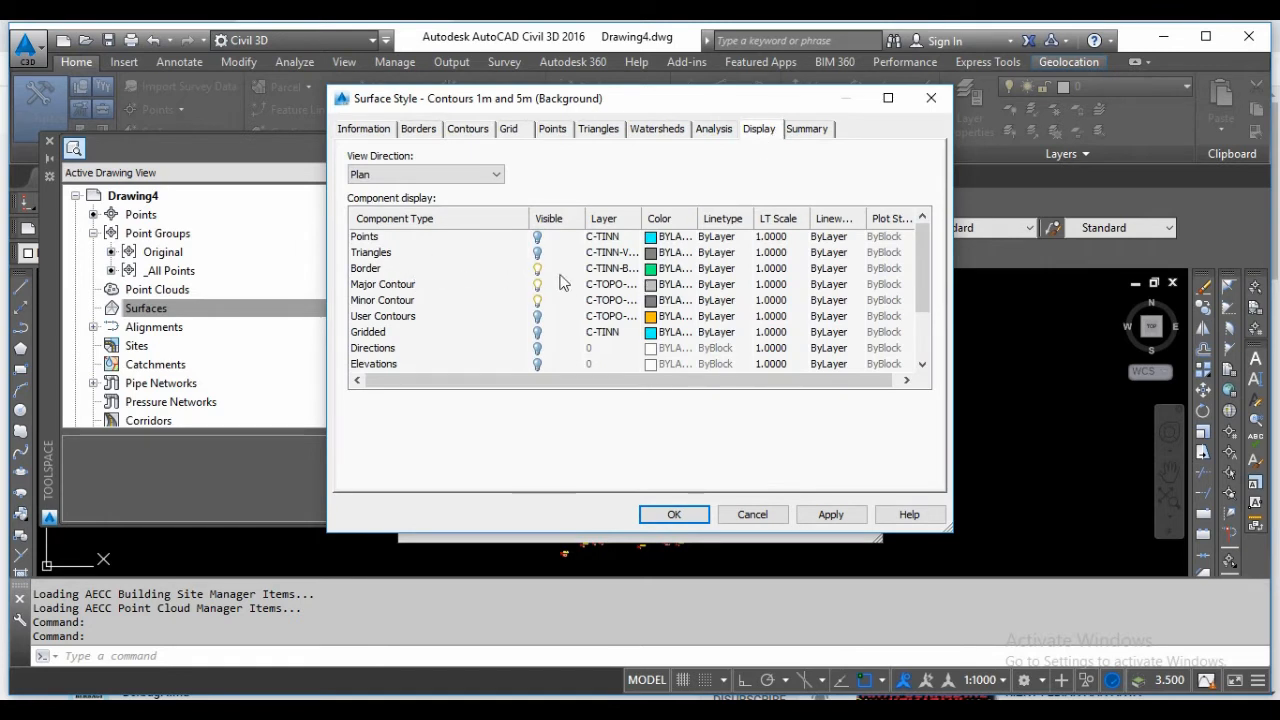
left_click(651, 284)
left_click(494, 413)
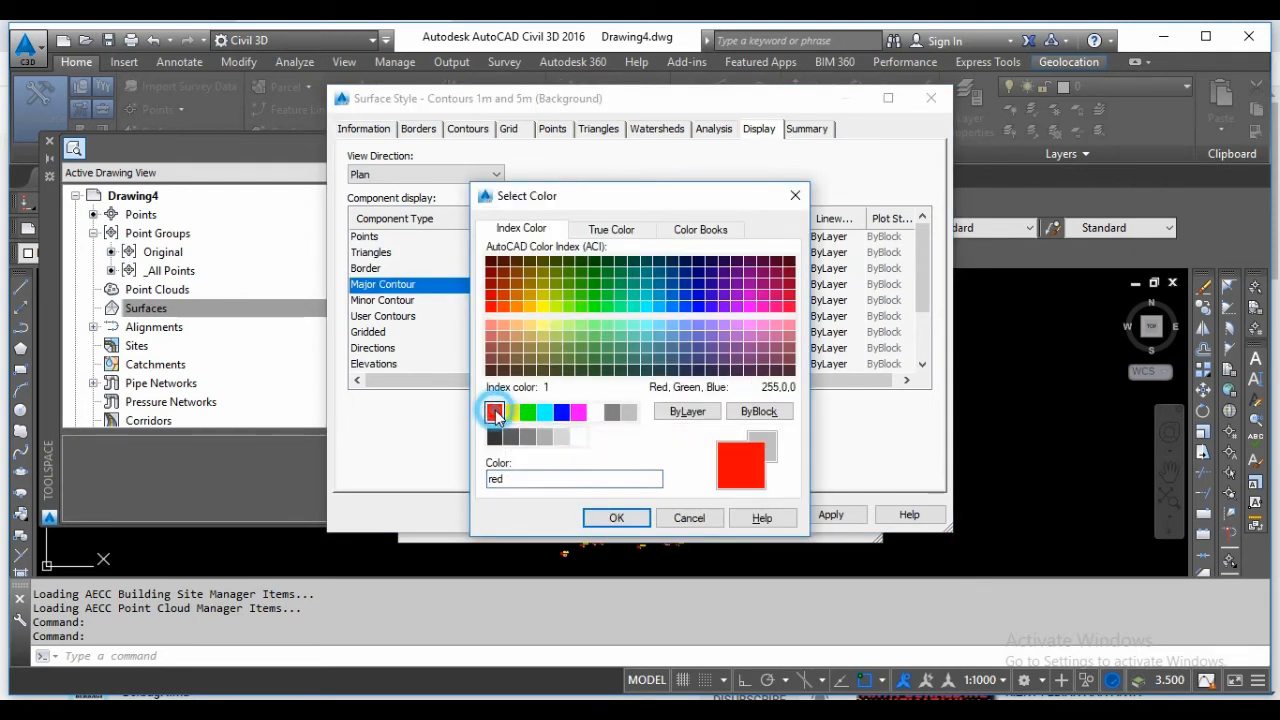
left_click(618, 517)
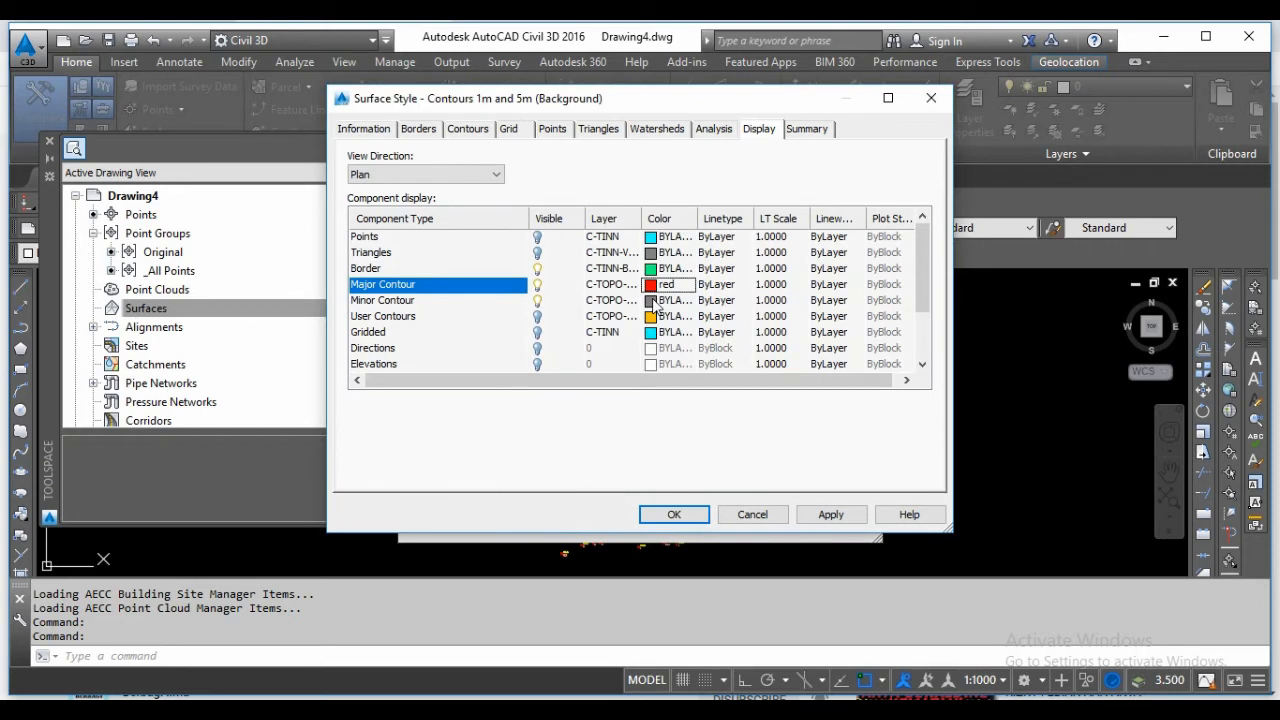
left_click(652, 300)
left_click(511, 412)
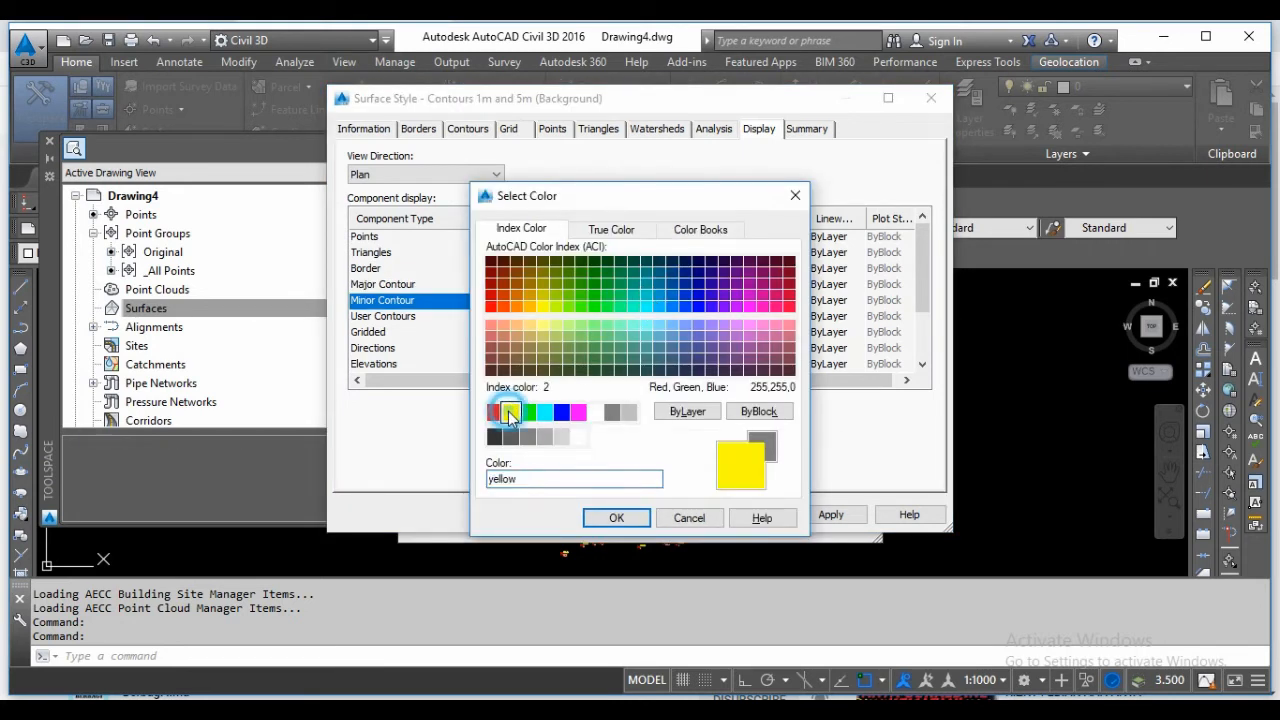
left_click(614, 517)
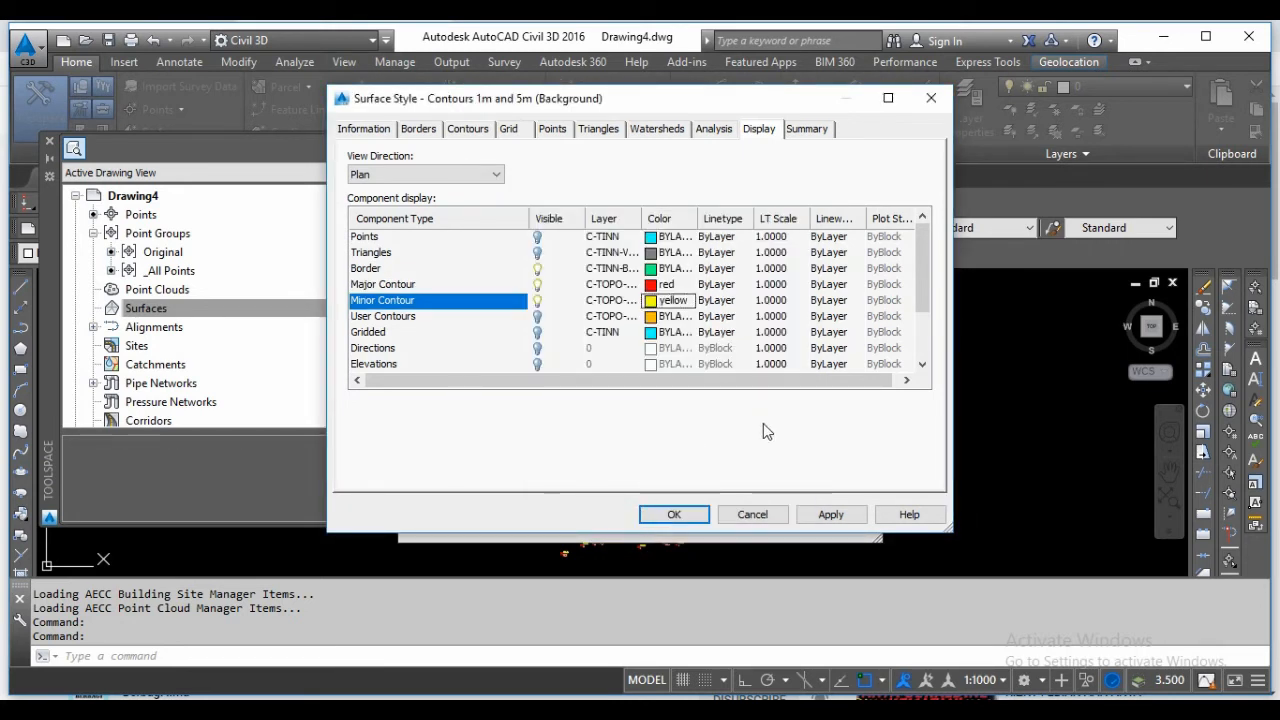
Step: Save the surface style edits and create the surface with the selected style
left_click(812, 517)
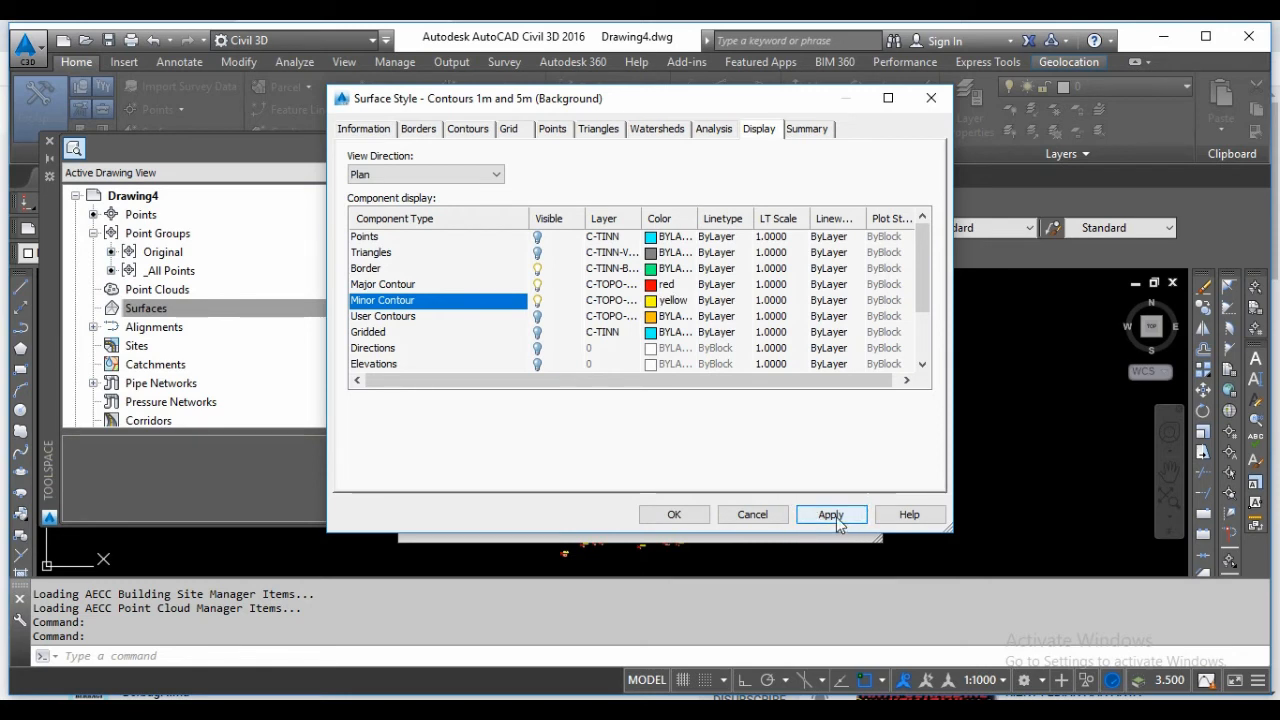
left_click(668, 516)
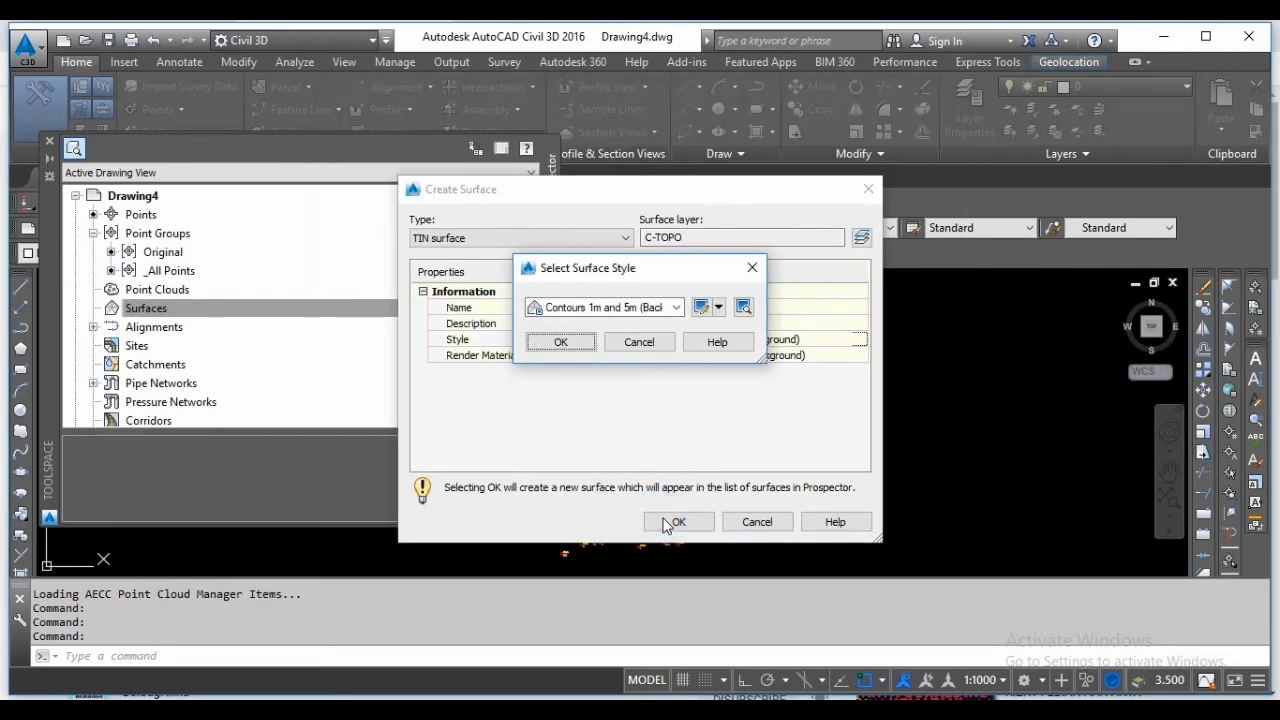
left_click(568, 346)
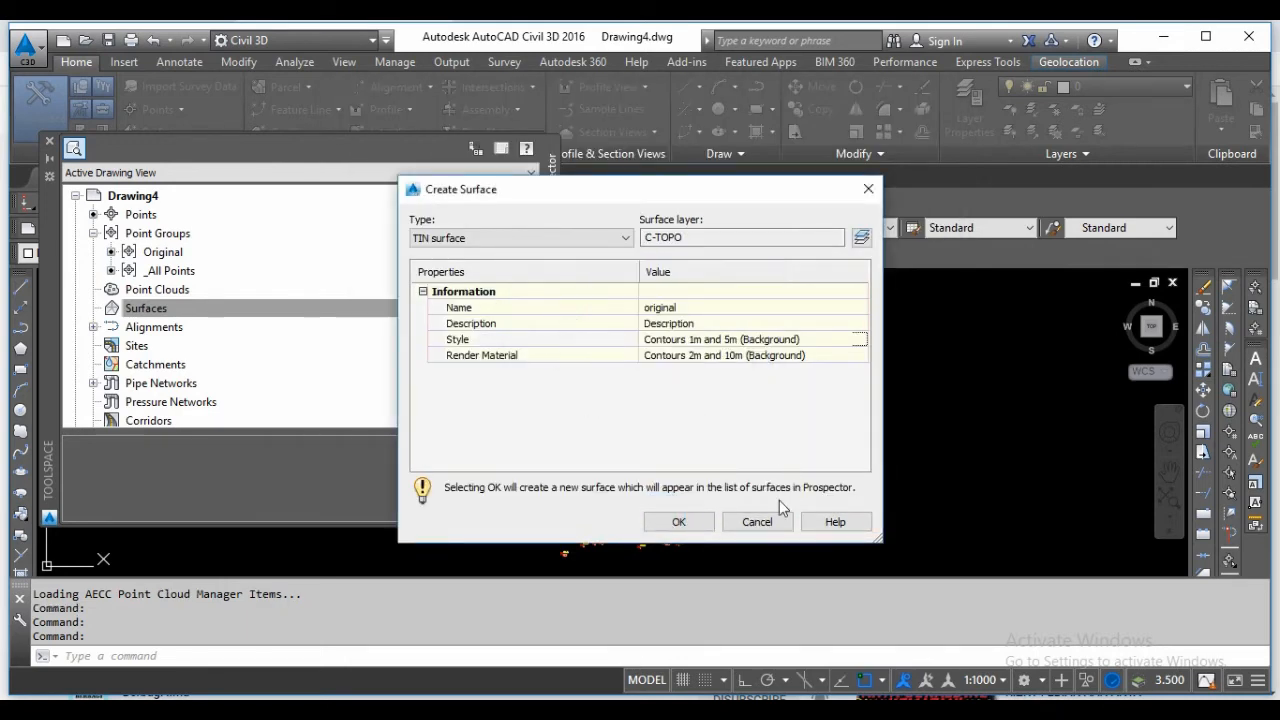
left_click(683, 521)
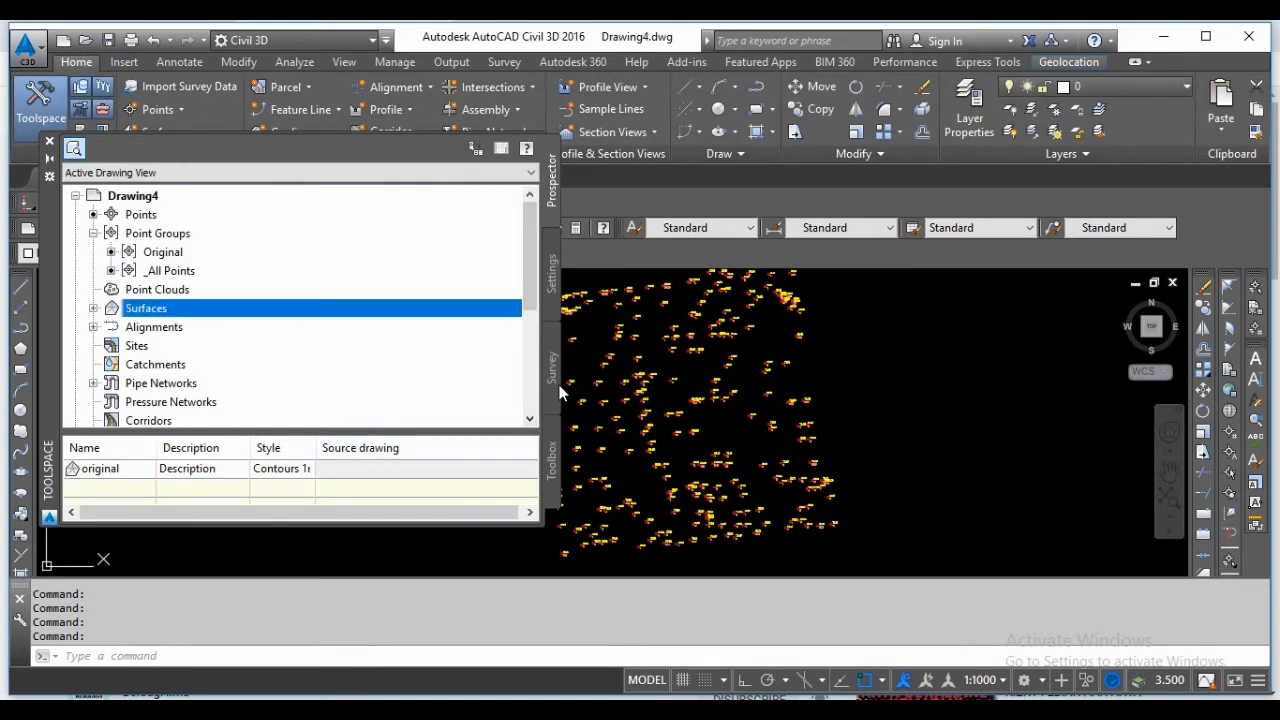
Step: Add the Original point group to the definition of the original surface and apply it
left_click(93, 308)
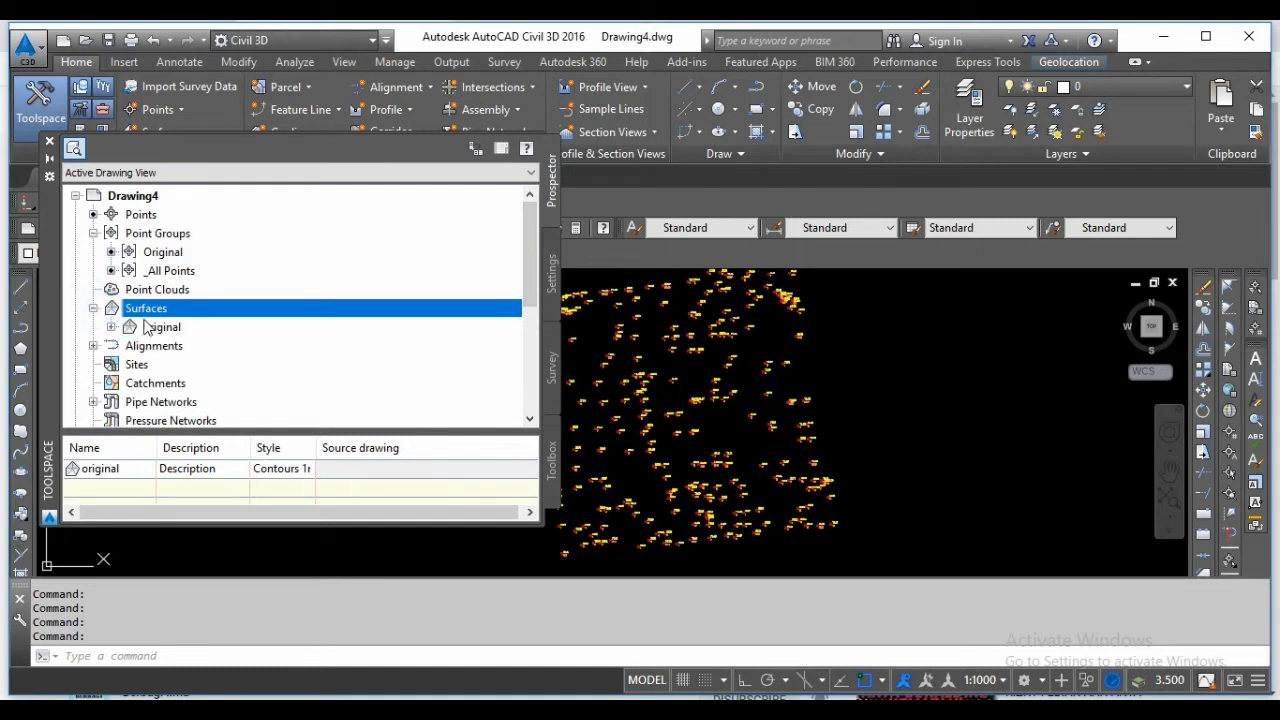
left_click(111, 327)
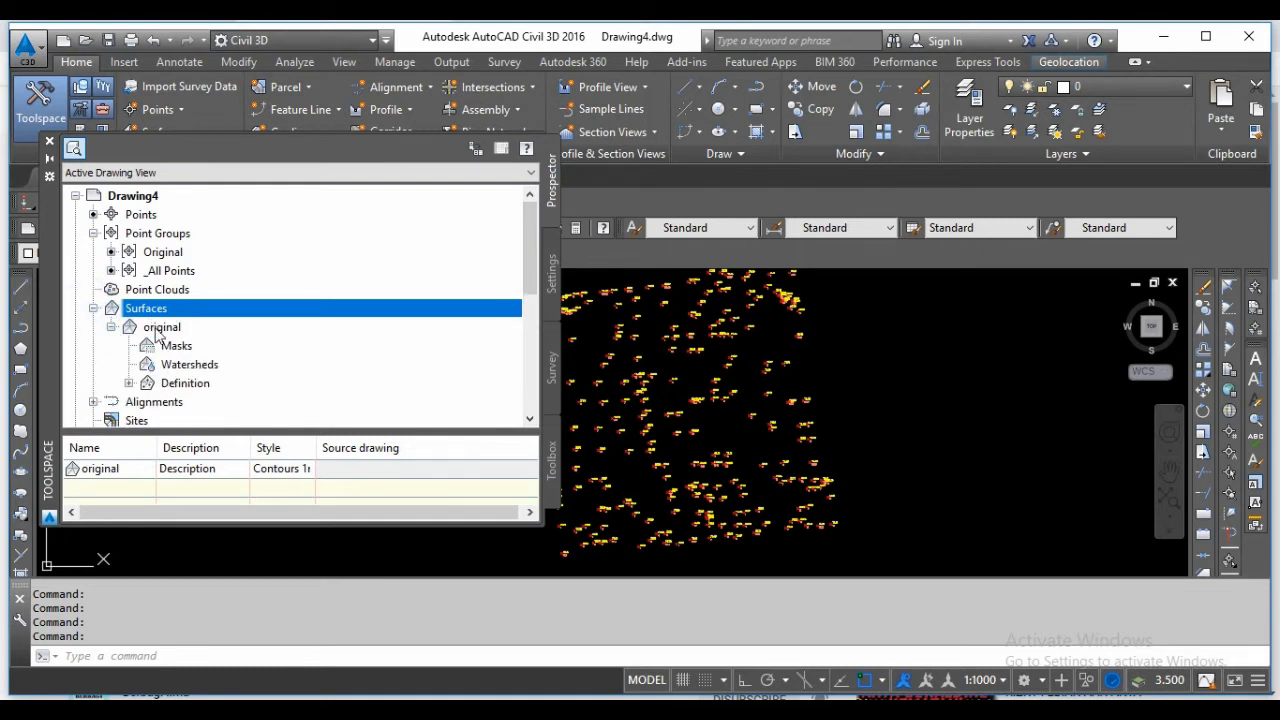
scroll(125, 334, "down", 1)
left_click(129, 327)
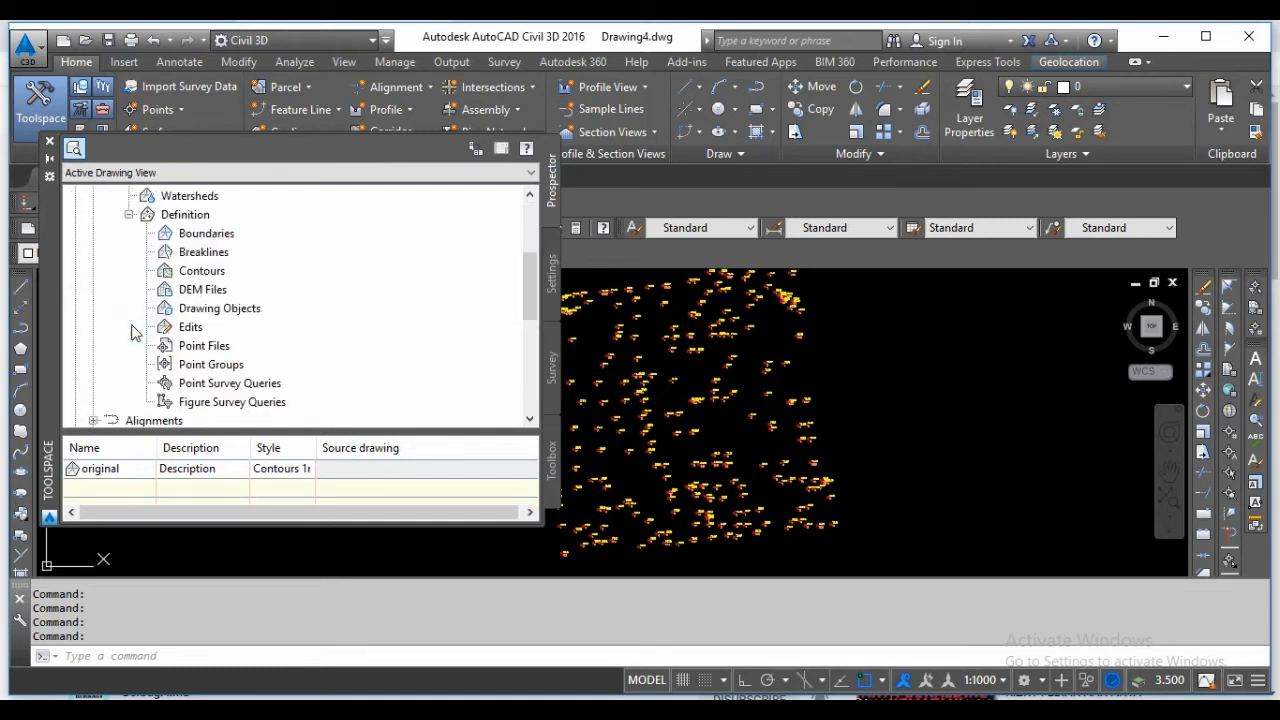
left_click(222, 348)
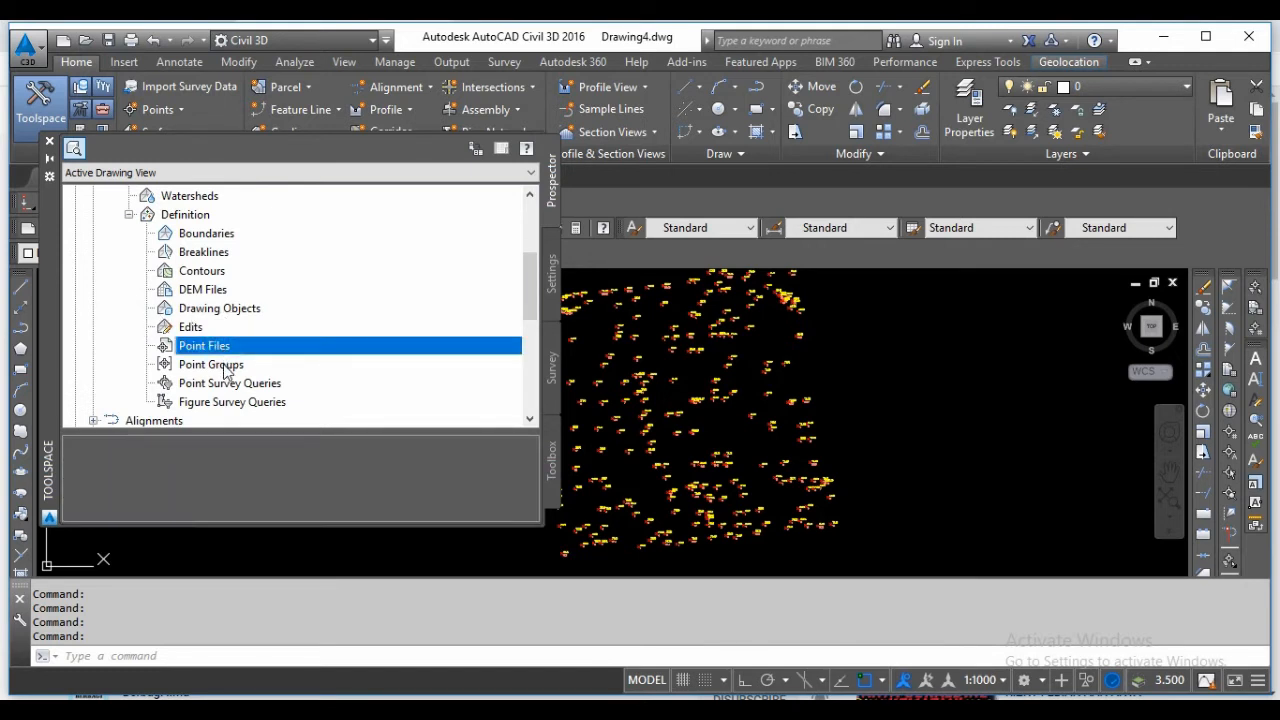
left_click(225, 368)
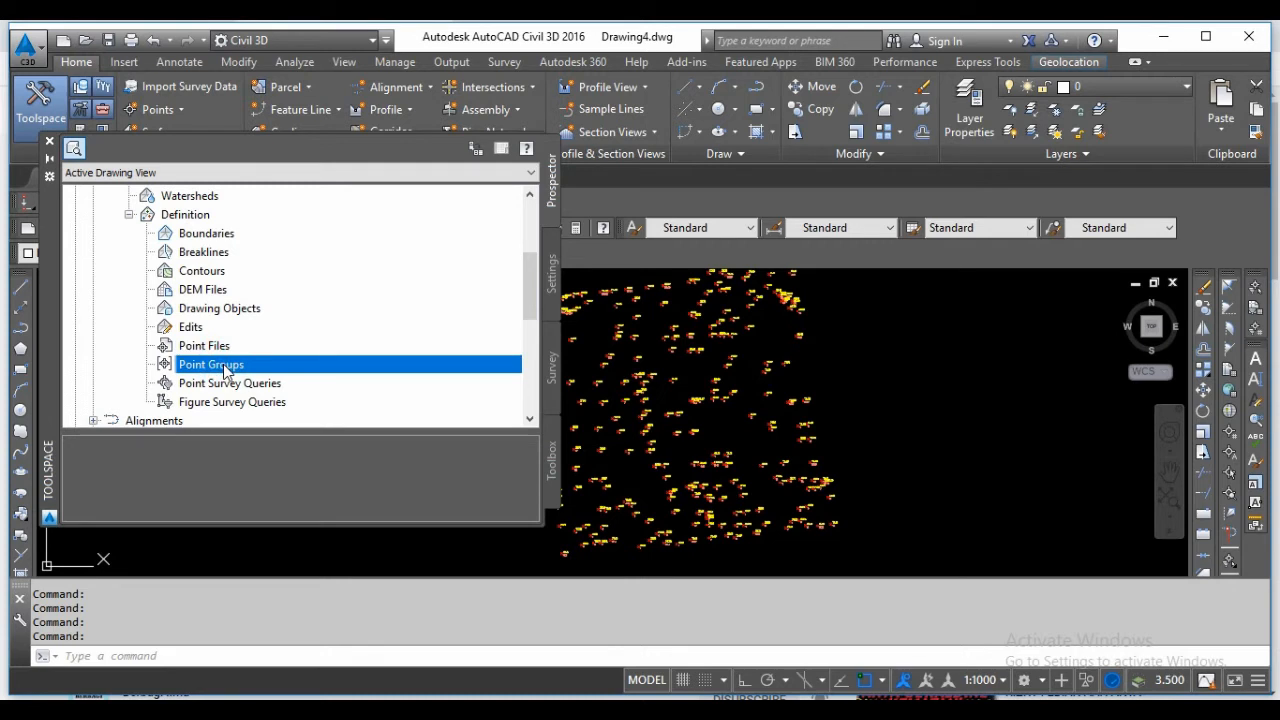
right_click(226, 372)
left_click(269, 373)
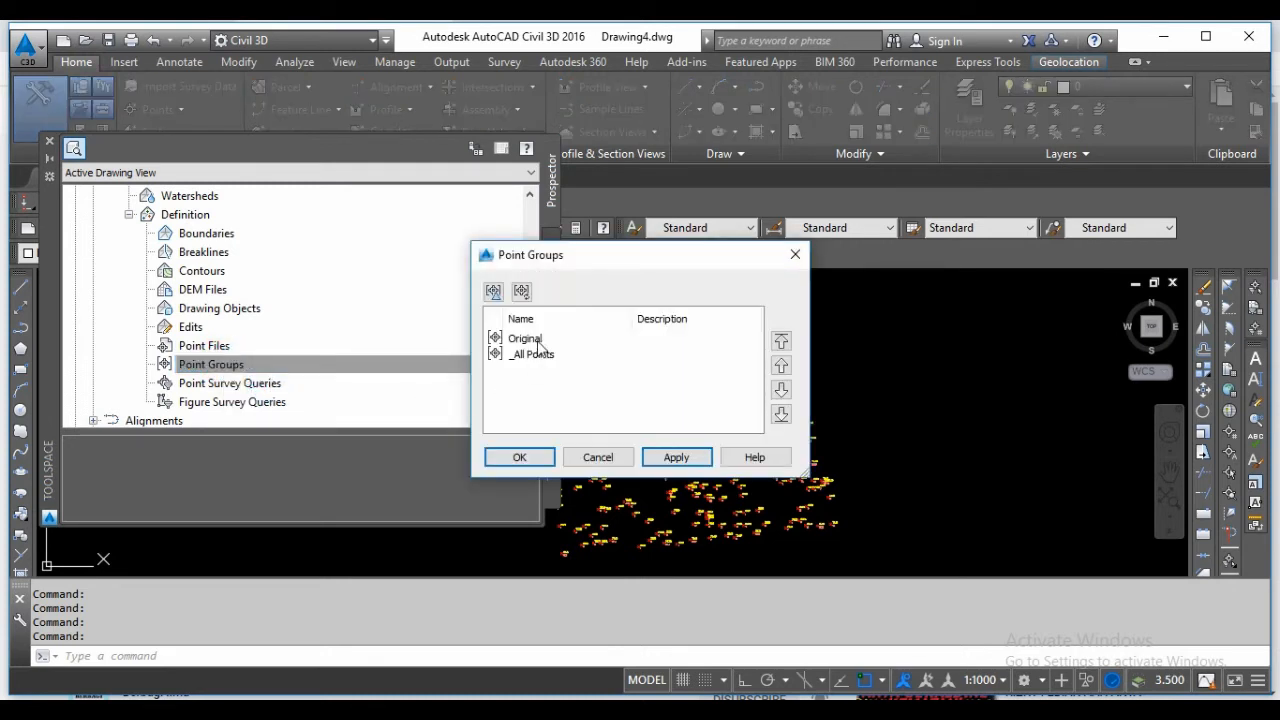
left_click(538, 342)
left_click(677, 455)
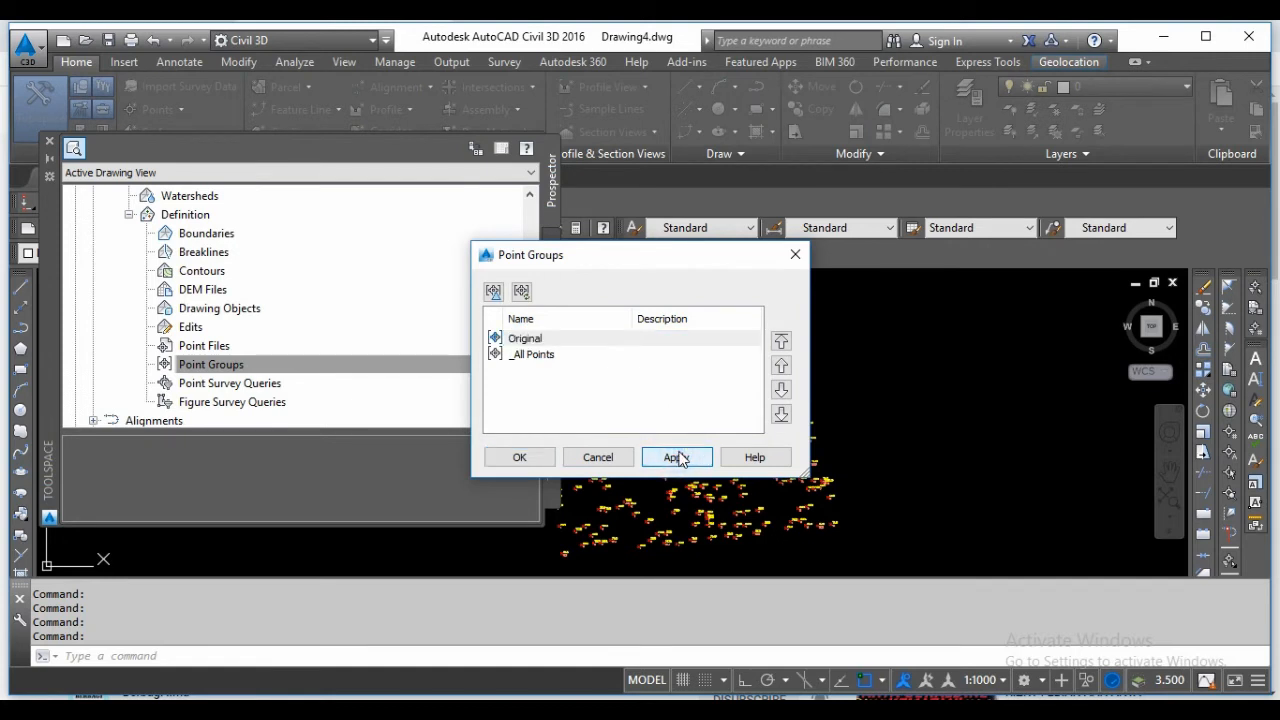
left_click(520, 458)
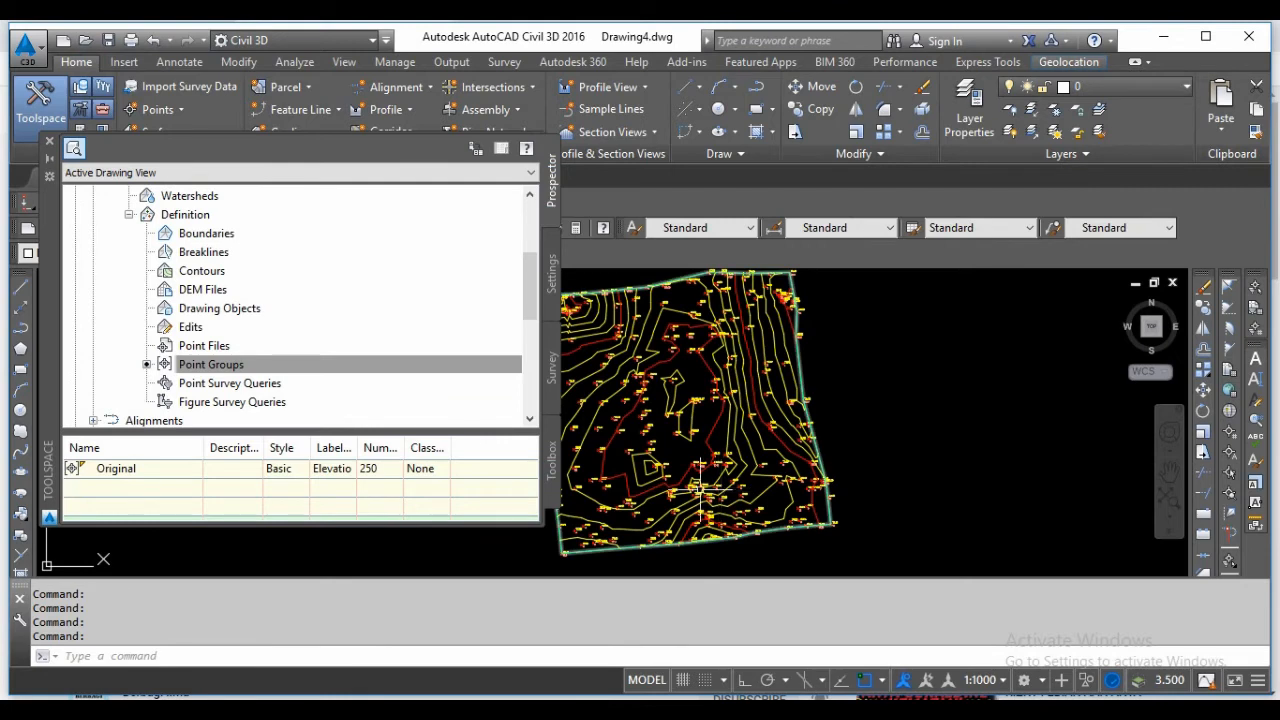
Step: Inspect the original surface's relief in the Object Viewer from several tilted 3D angles, close the viewer and clear the selection
left_click(50, 142)
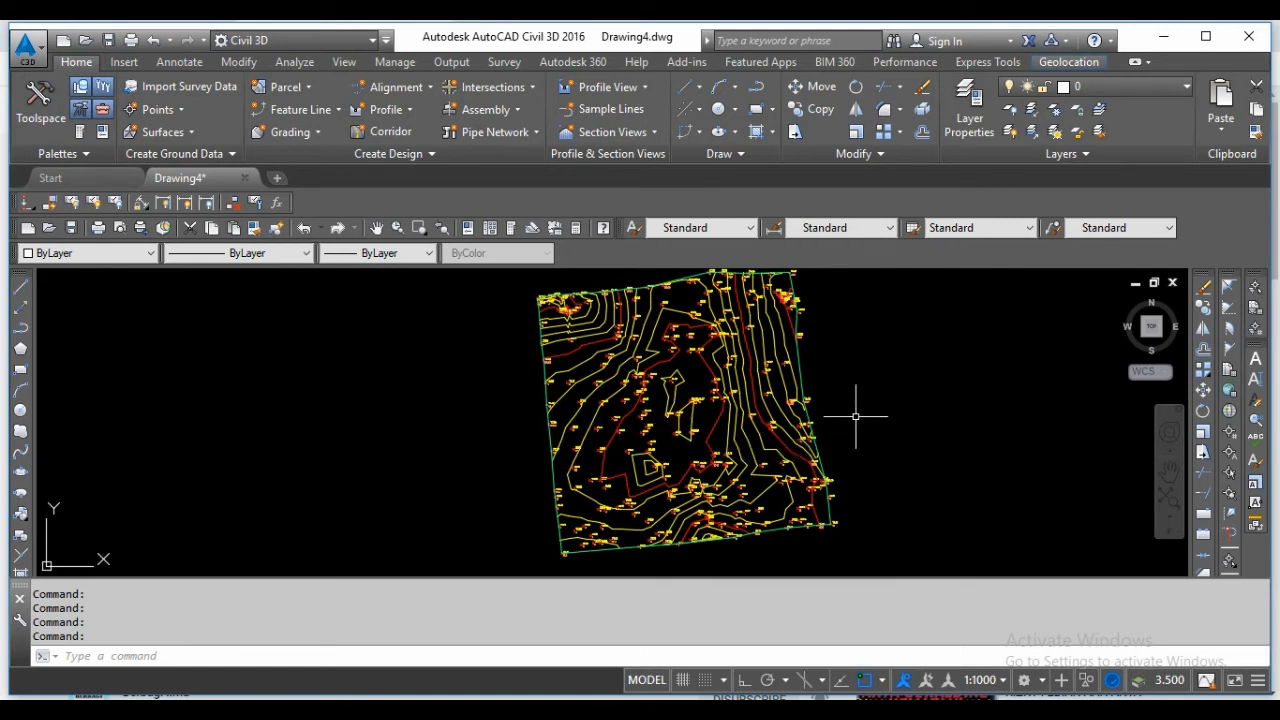
left_click(745, 434)
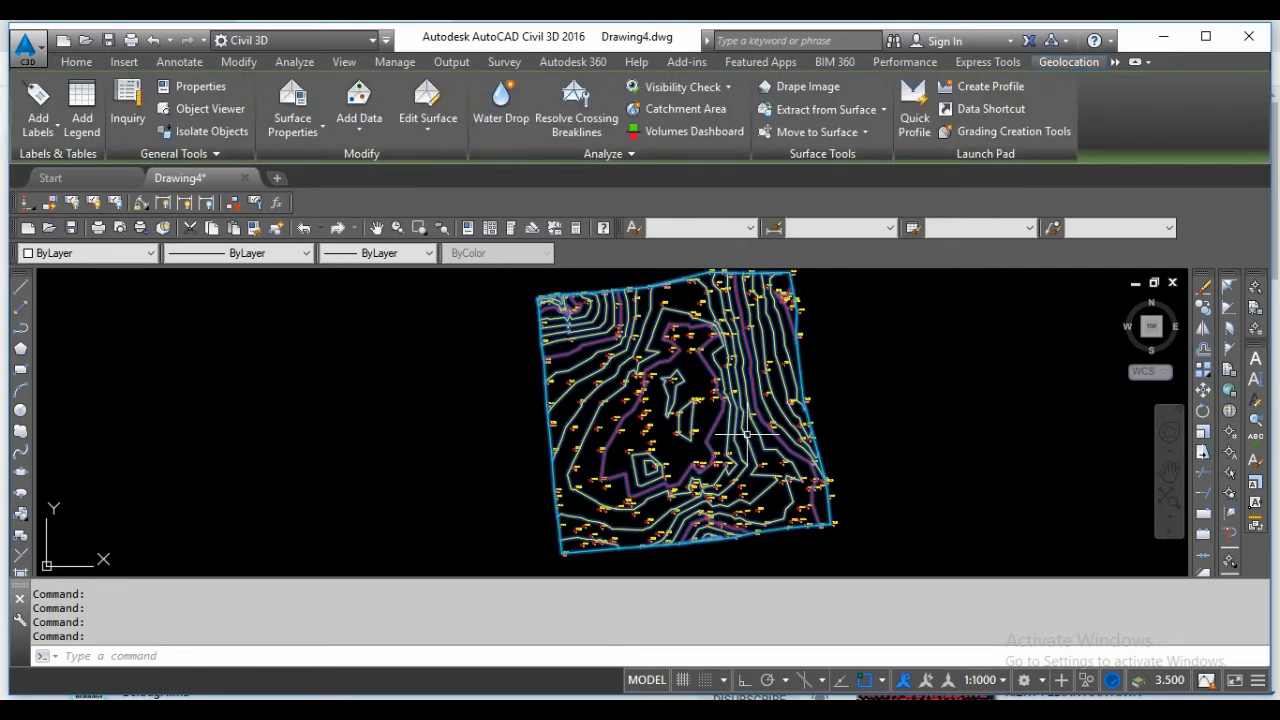
left_click(202, 116)
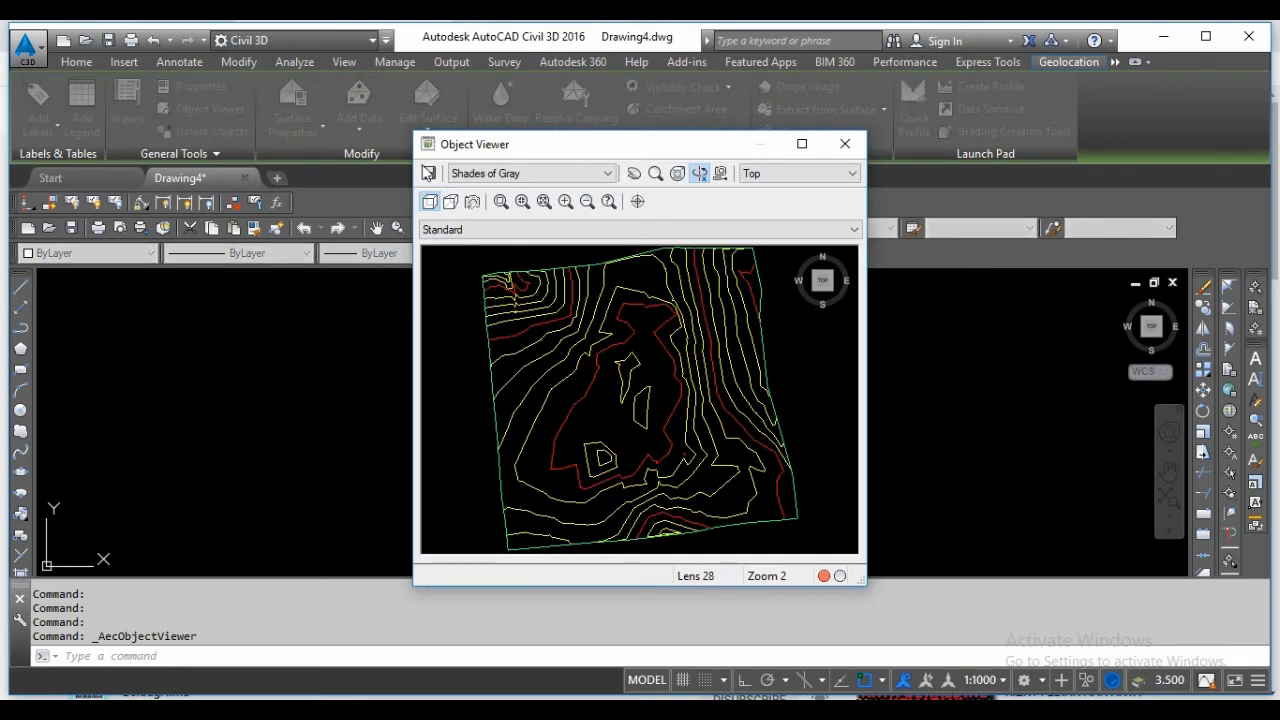
left_click_drag(651, 466, 636, 305)
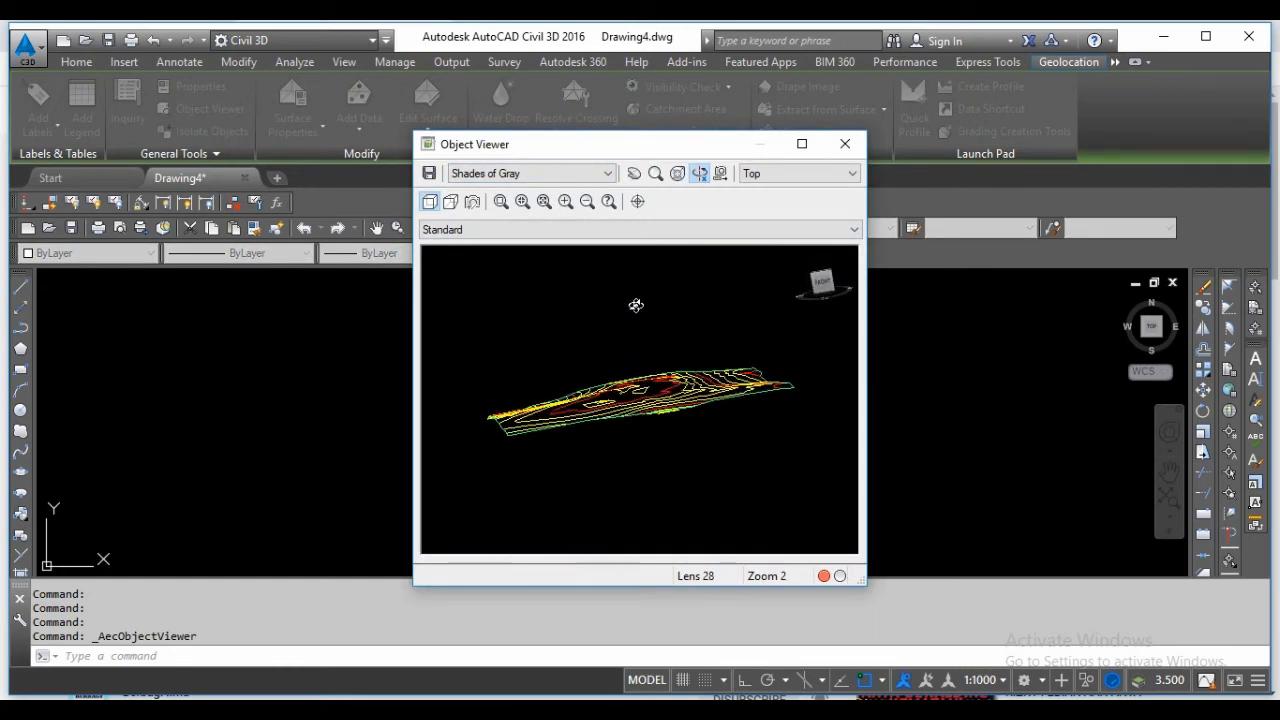
mouse_move(510, 420)
left_mouse_down()
mouse_move(493, 402)
mouse_move(515, 399)
left_mouse_up()
mouse_move(671, 423)
left_mouse_down()
mouse_move(671, 409)
mouse_move(595, 394)
mouse_move(587, 422)
mouse_move(688, 408)
mouse_move(650, 410)
mouse_move(740, 380)
mouse_move(763, 400)
left_mouse_up()
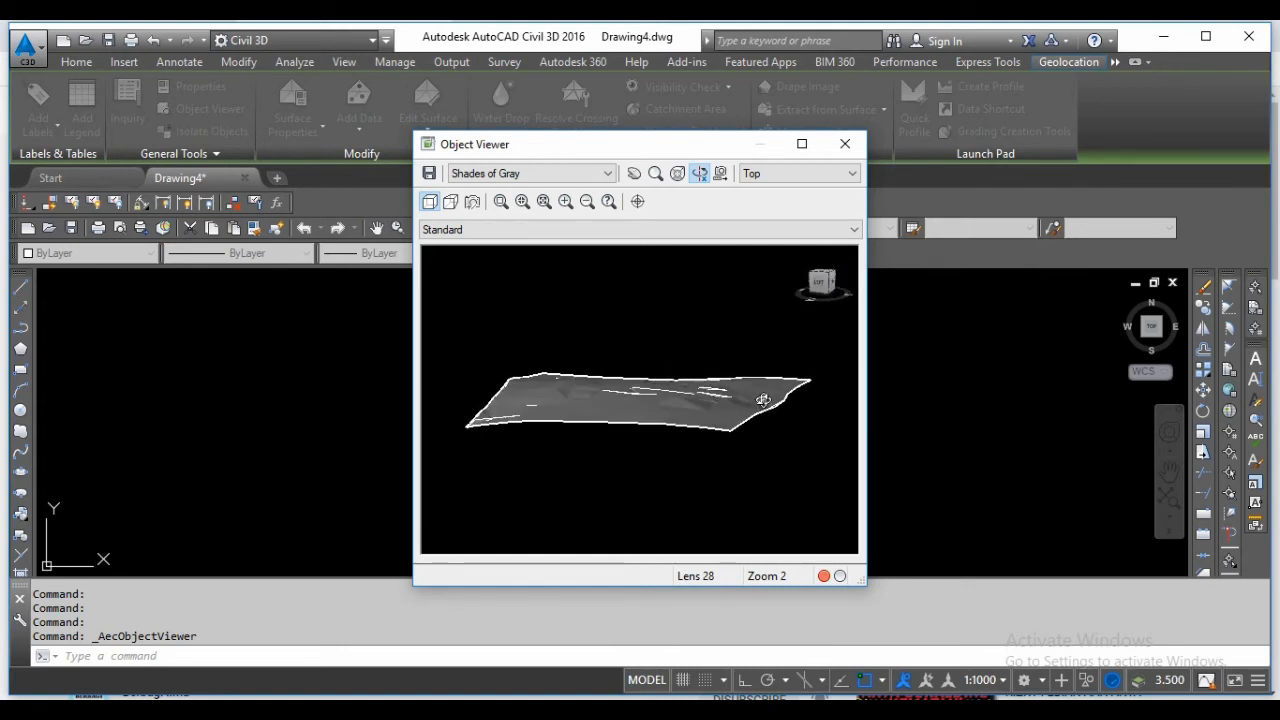
left_click(845, 143)
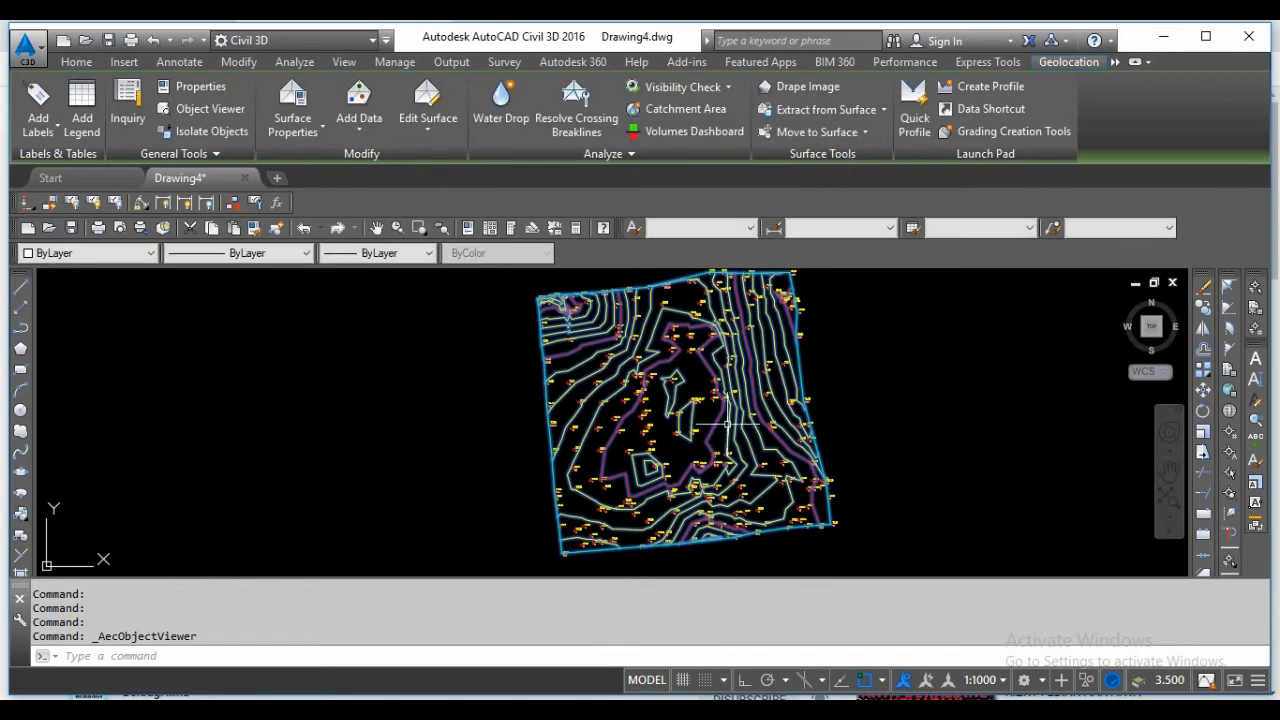
mouse_move(729, 428)
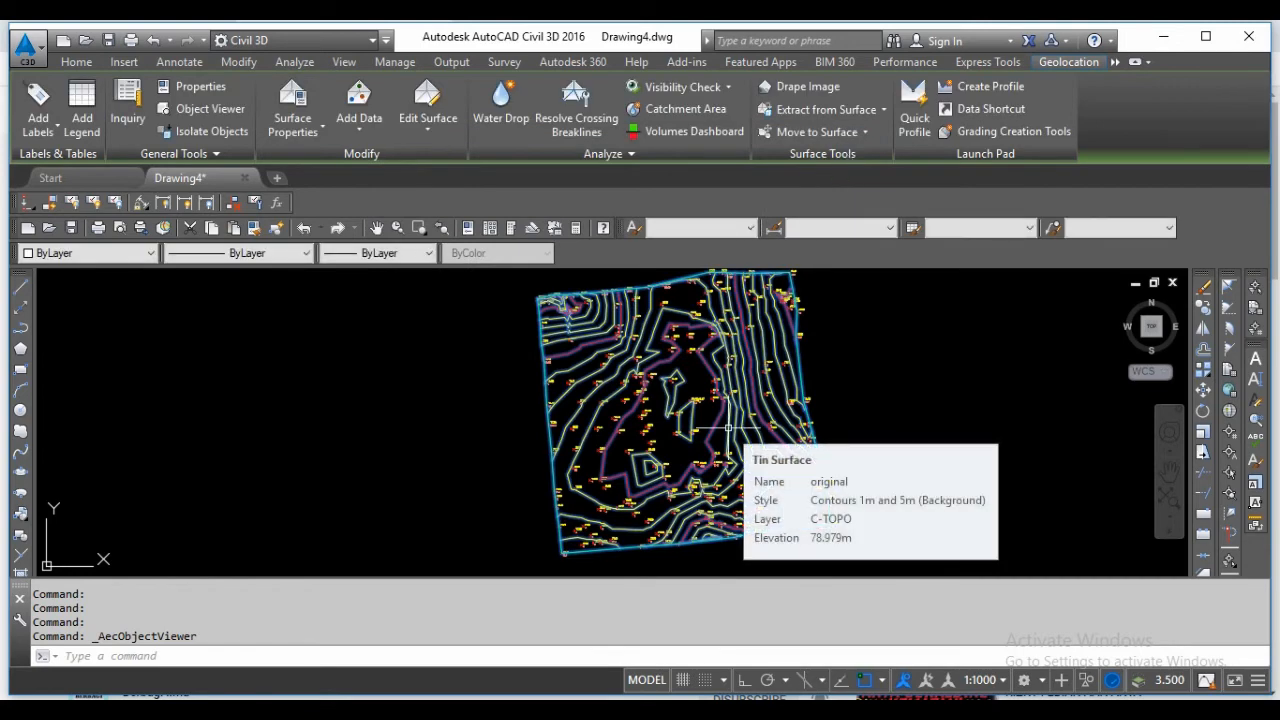
key("Escape")
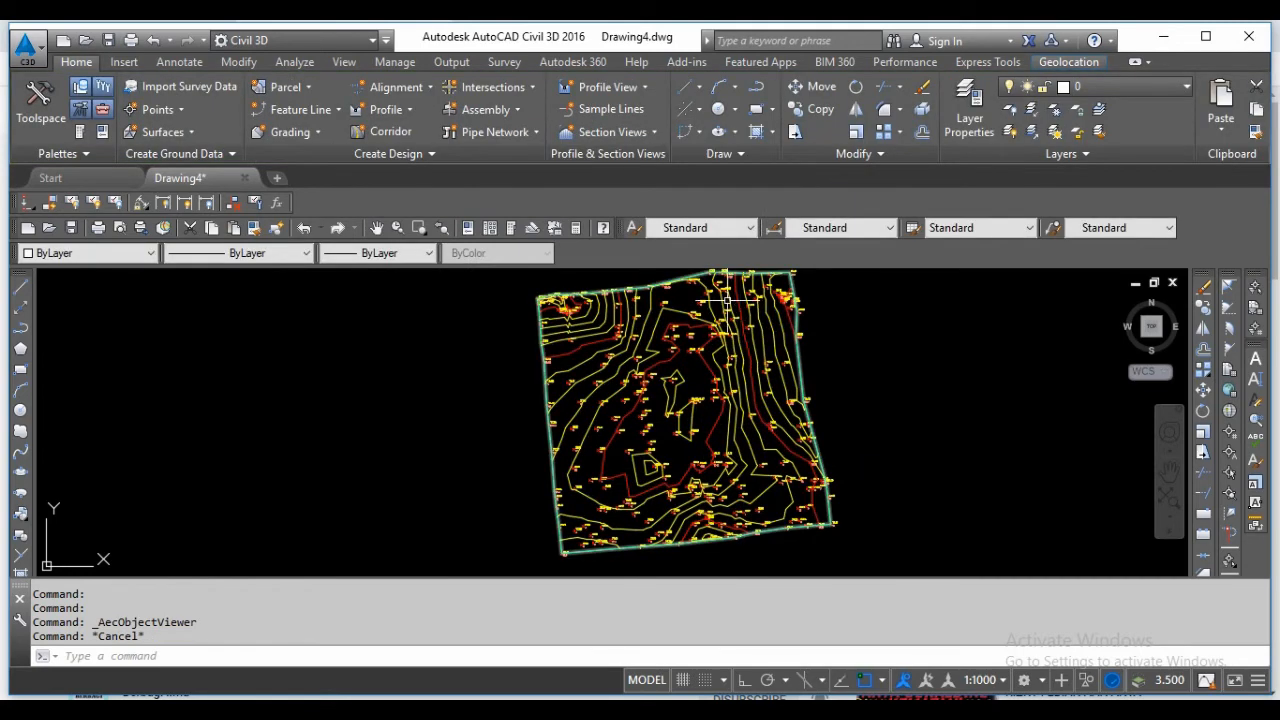
Step: Examine the surface contours against the point elevation labels along the northern edge and in the middle of the site
scroll(727, 300, "up", 5)
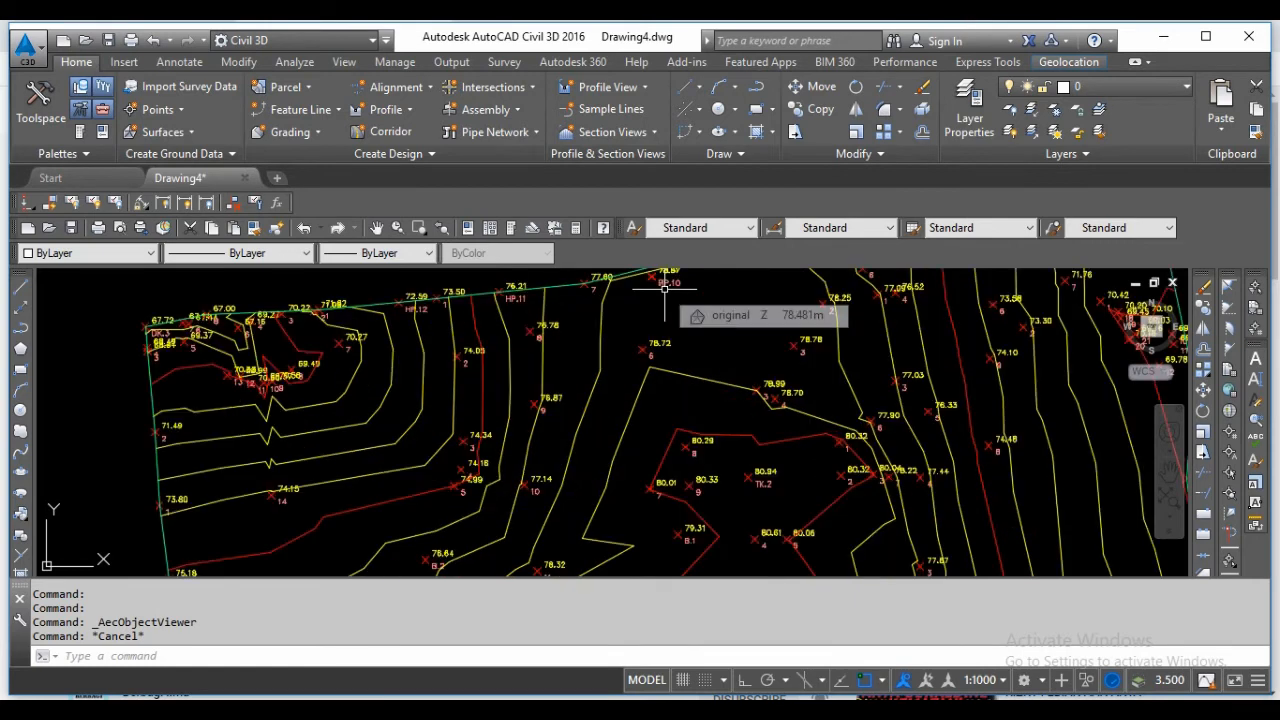
scroll(664, 288, "down", 2)
scroll(664, 288, "down", 3)
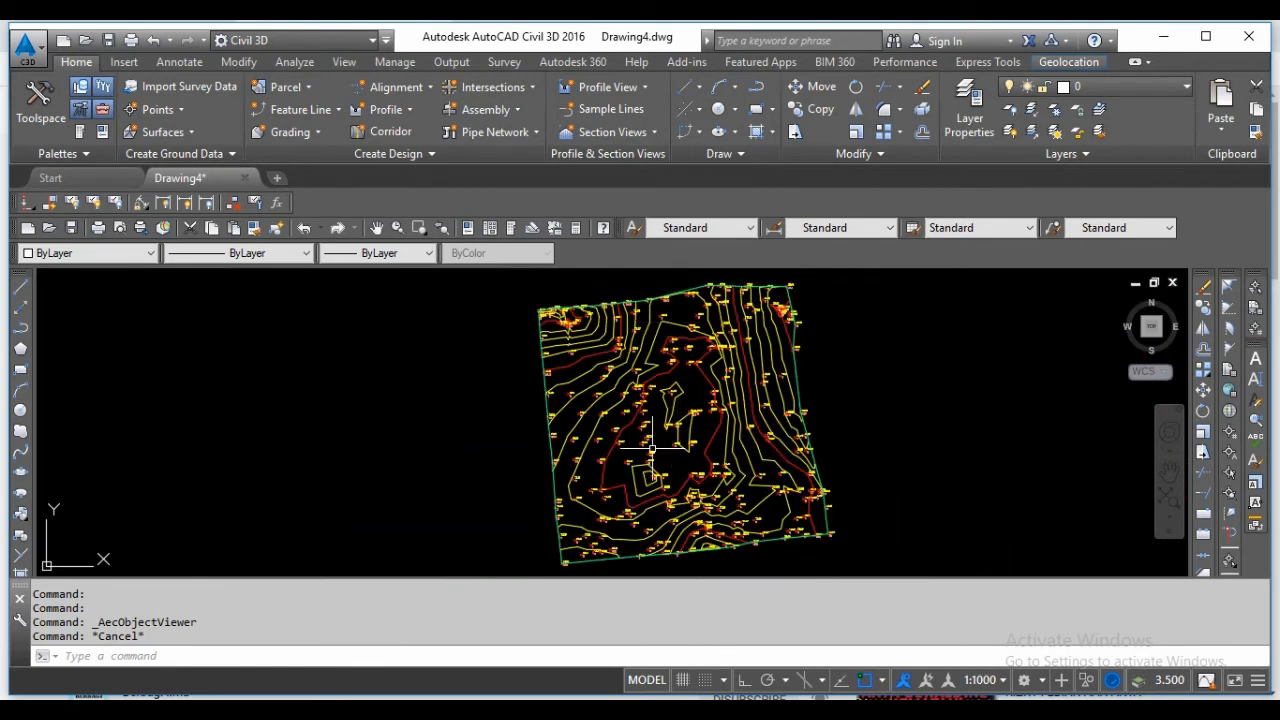
scroll(652, 448, "up", 5)
scroll(652, 448, "down", 1)
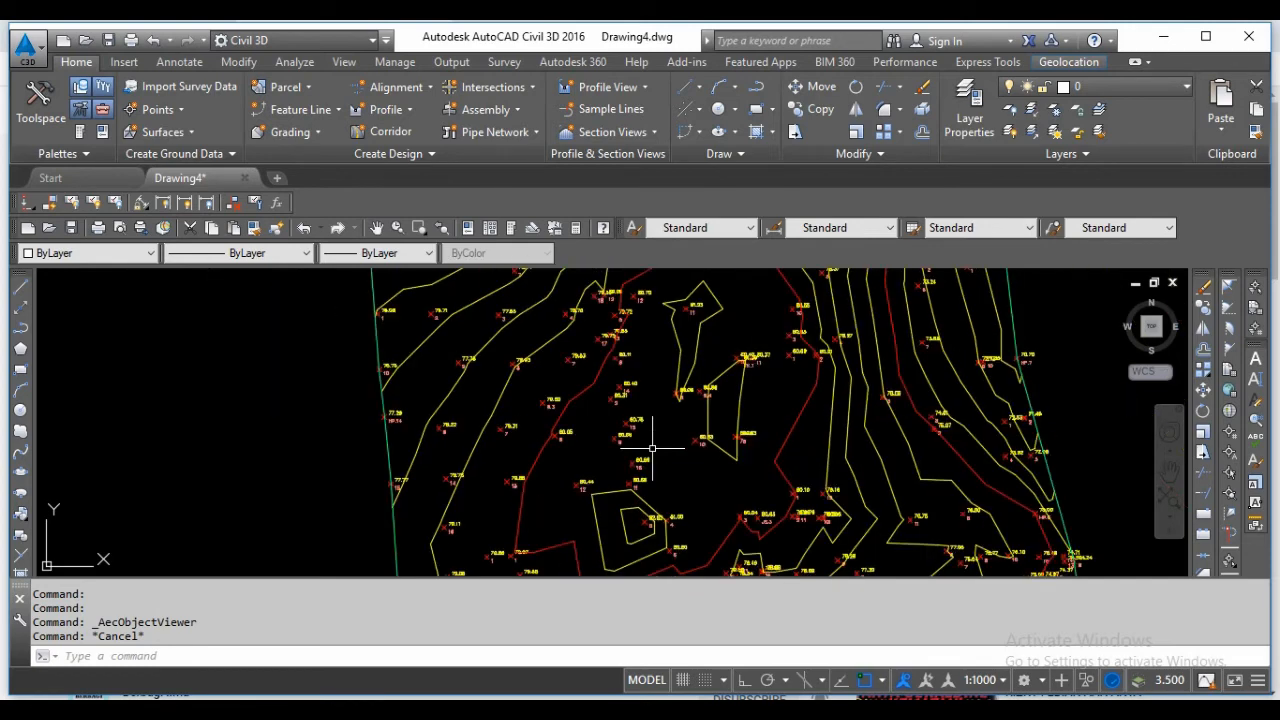
scroll(675, 407, "down", 4)
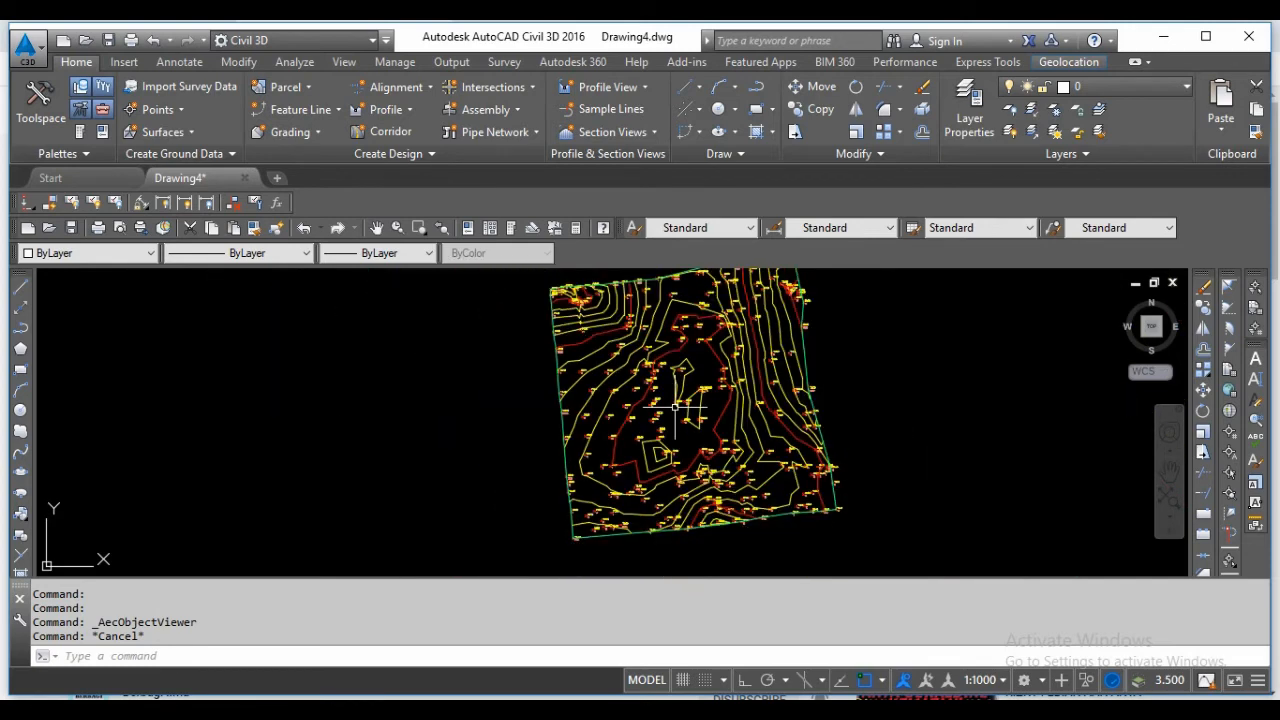
Step: Set the Original point group's point style and point label style to <none>, and narrow the Toolspace window
left_click(40, 110)
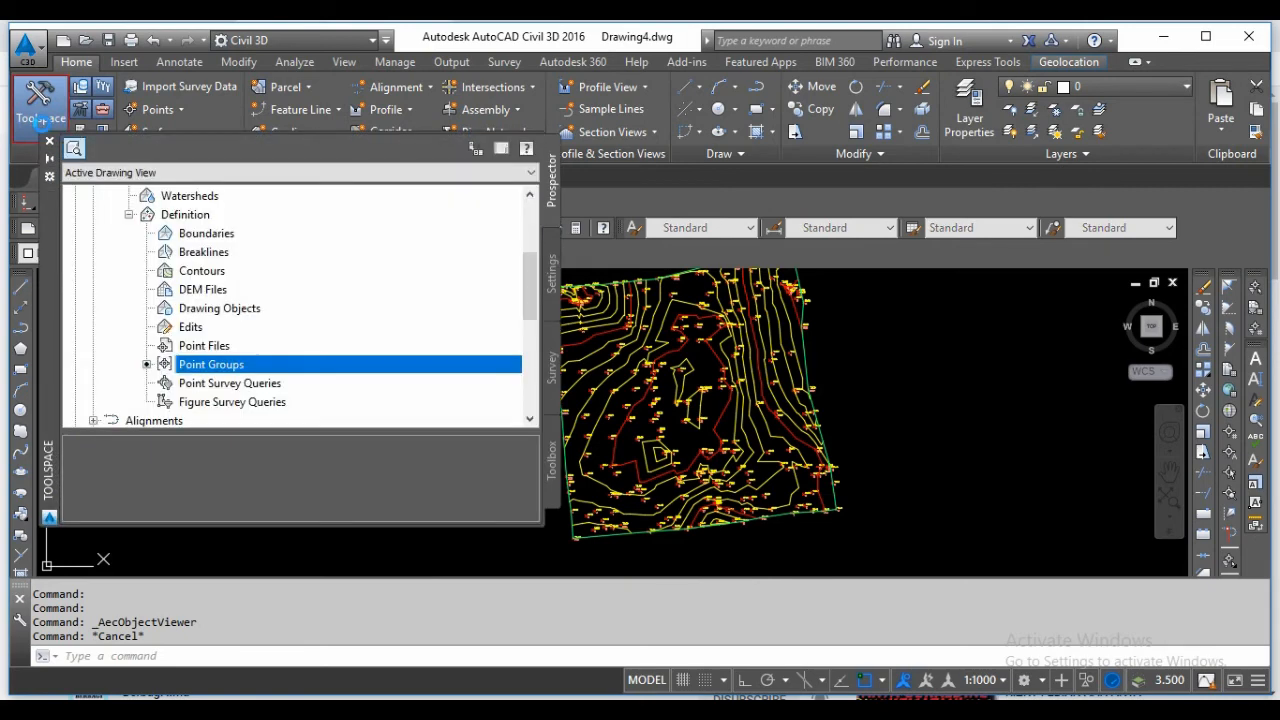
scroll(190, 290, "up", 3)
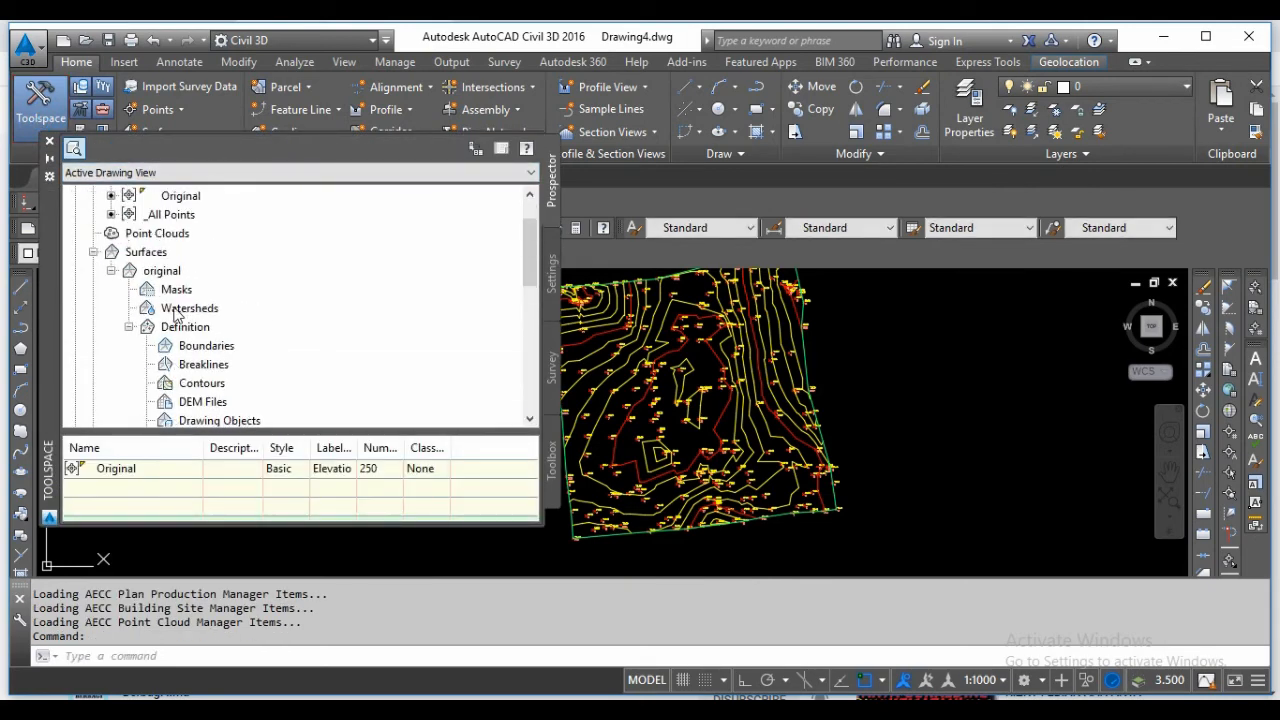
left_click(178, 252)
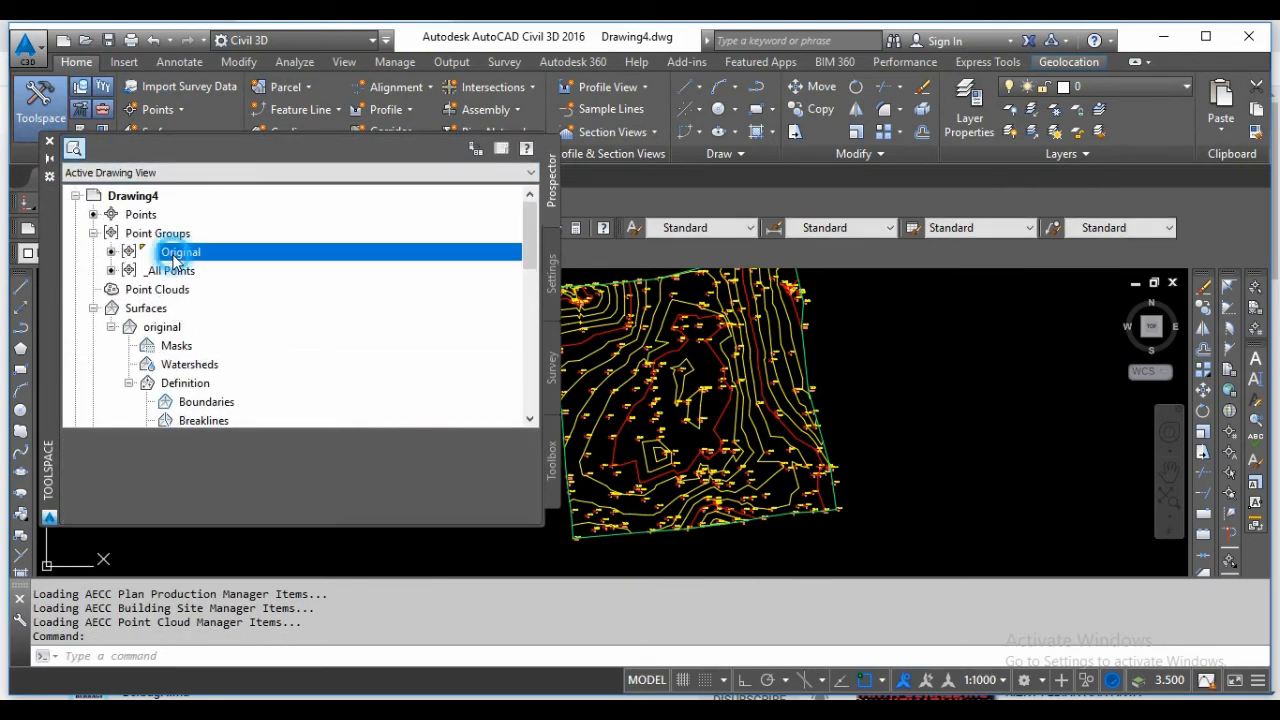
right_click(176, 254)
left_click(220, 267)
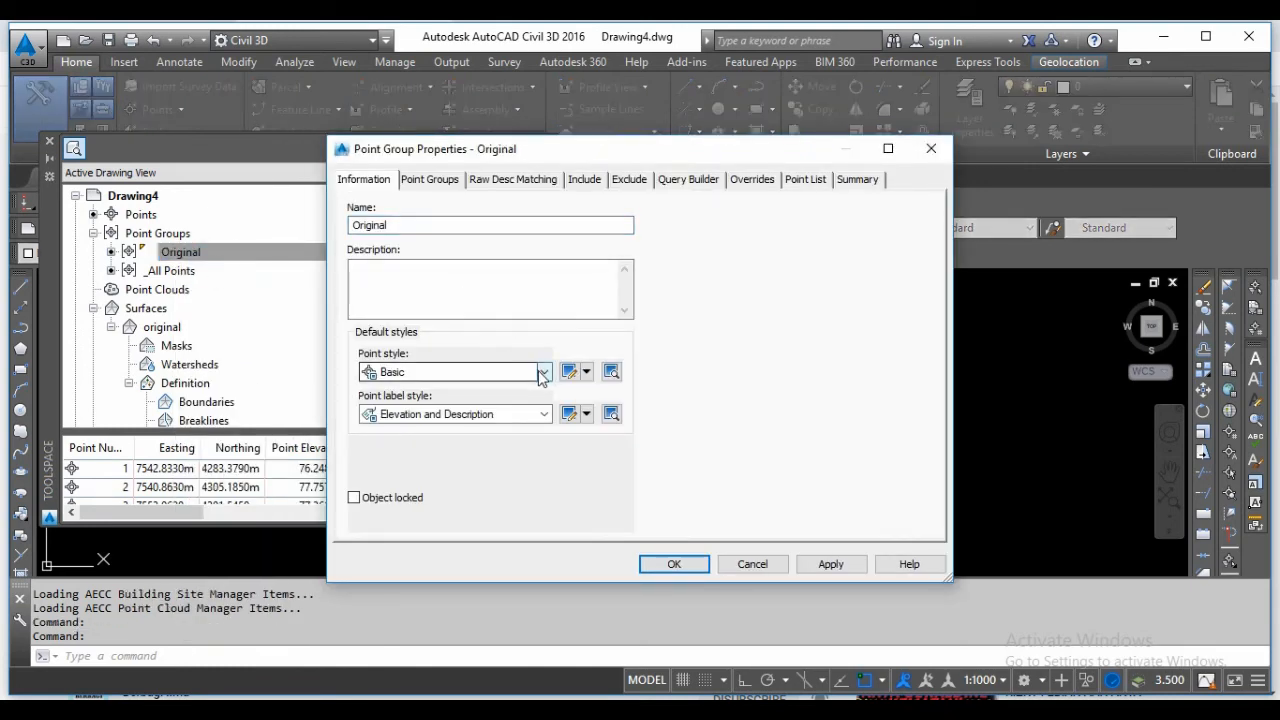
left_click(541, 372)
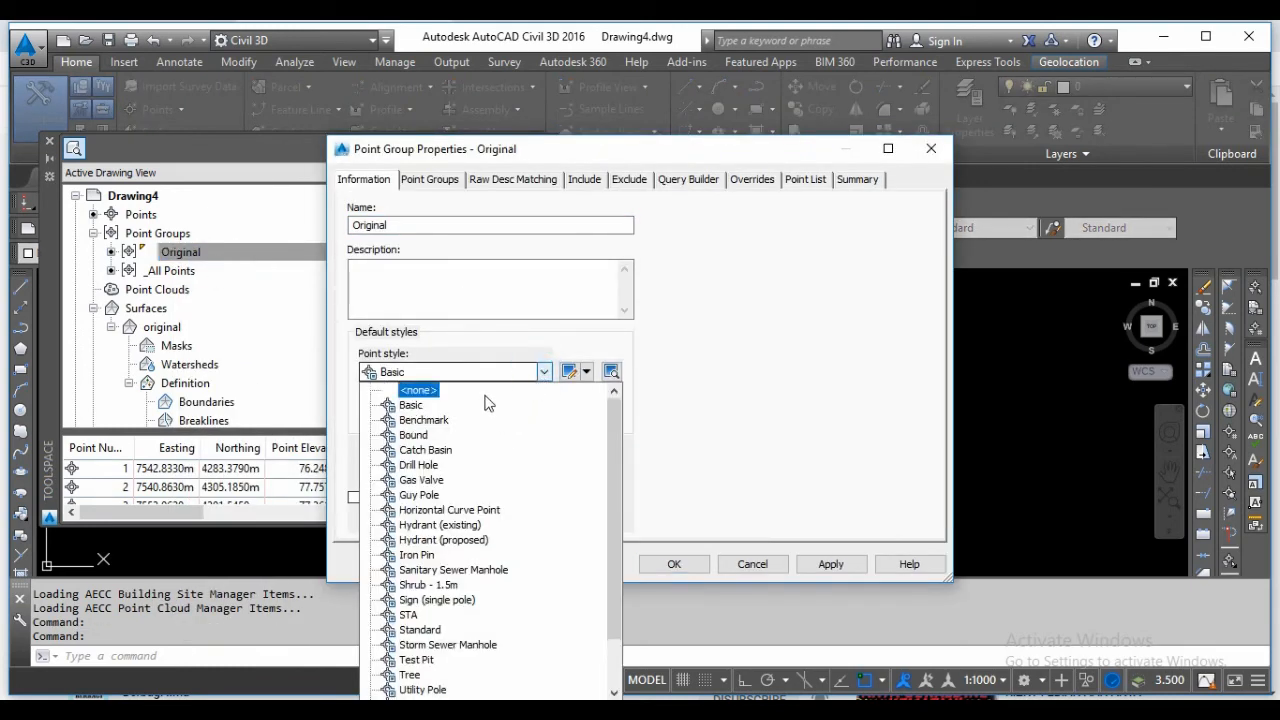
left_click(416, 390)
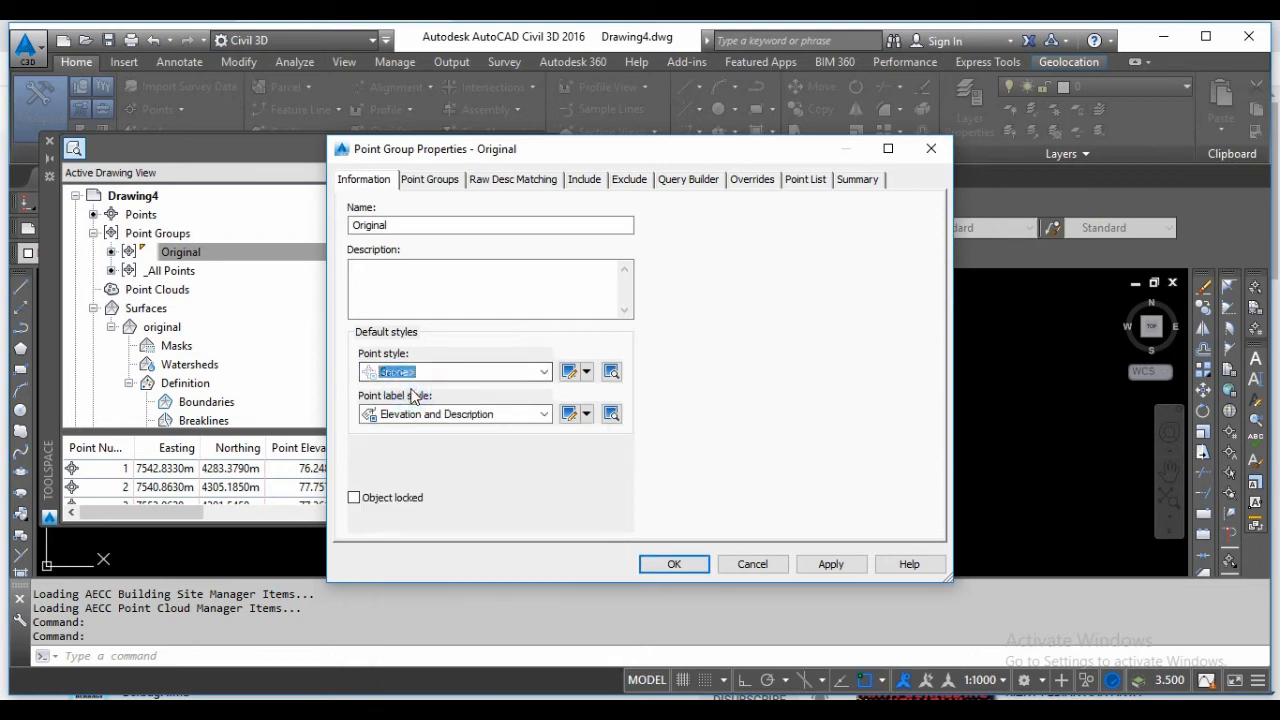
left_click(541, 415)
left_click(418, 434)
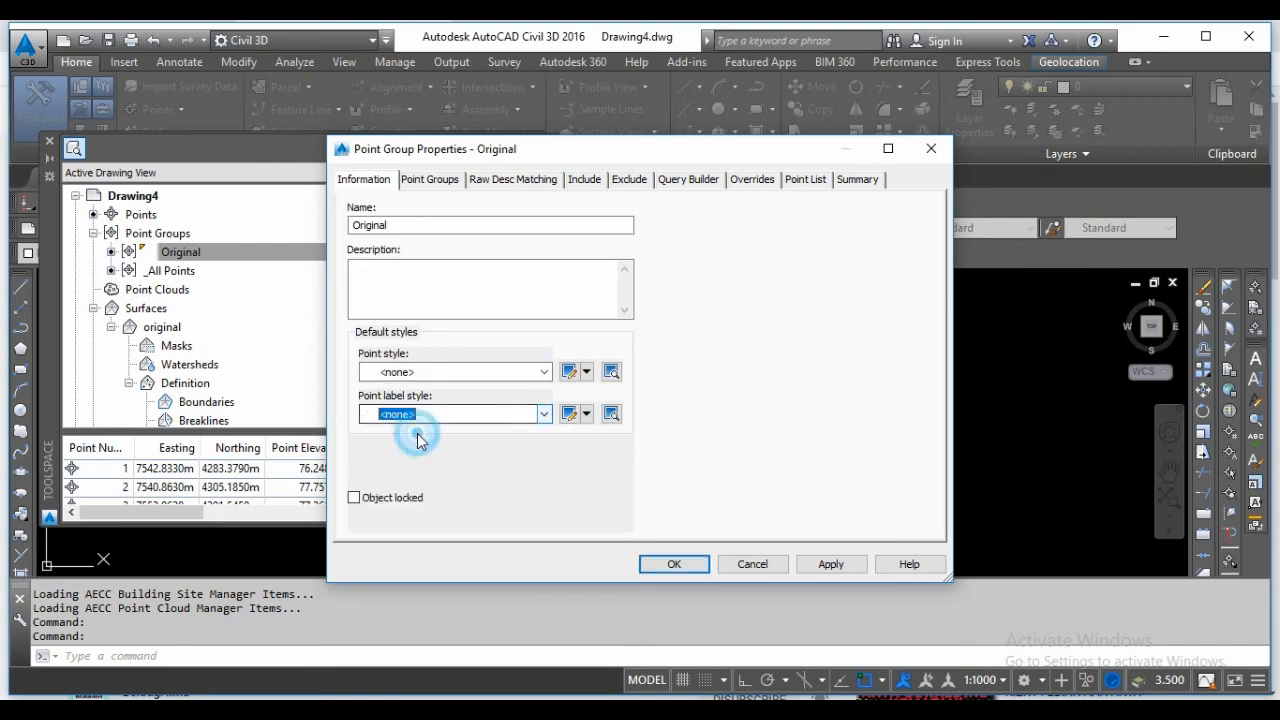
left_click(830, 566)
left_click(684, 566)
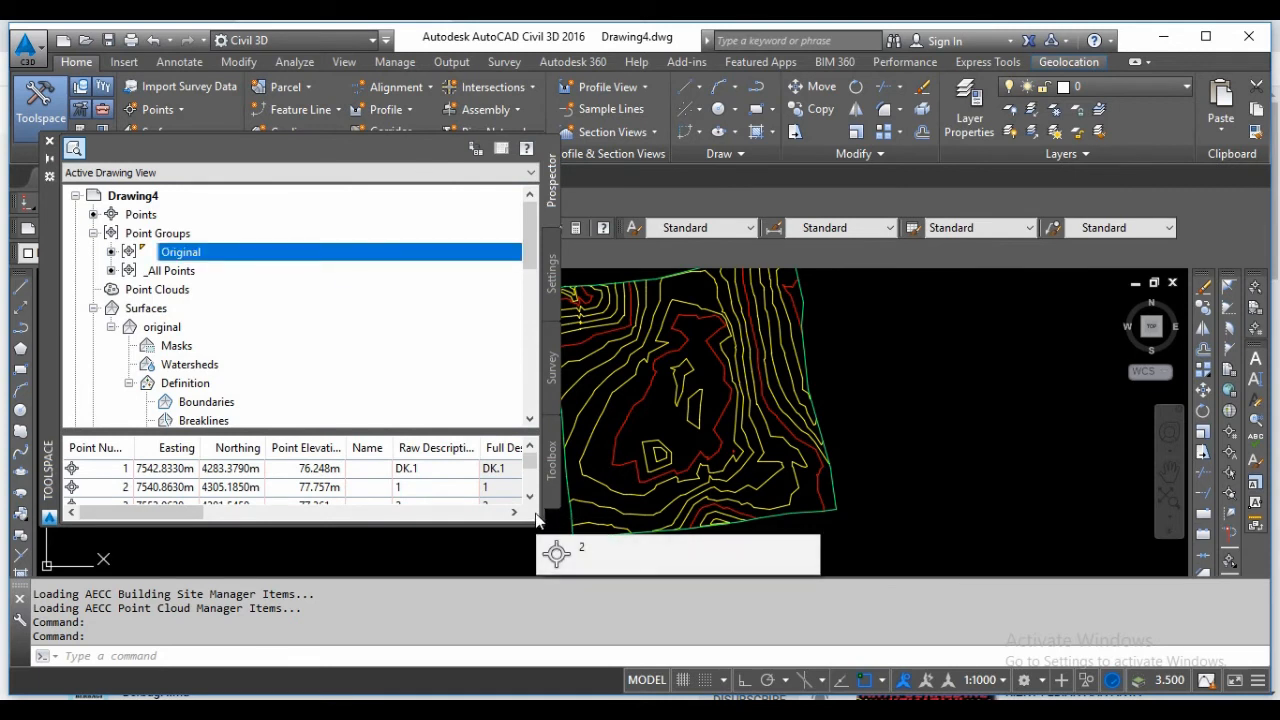
mouse_move(545, 513)
left_mouse_down()
mouse_move(343, 483)
mouse_move(290, 453)
left_mouse_up()
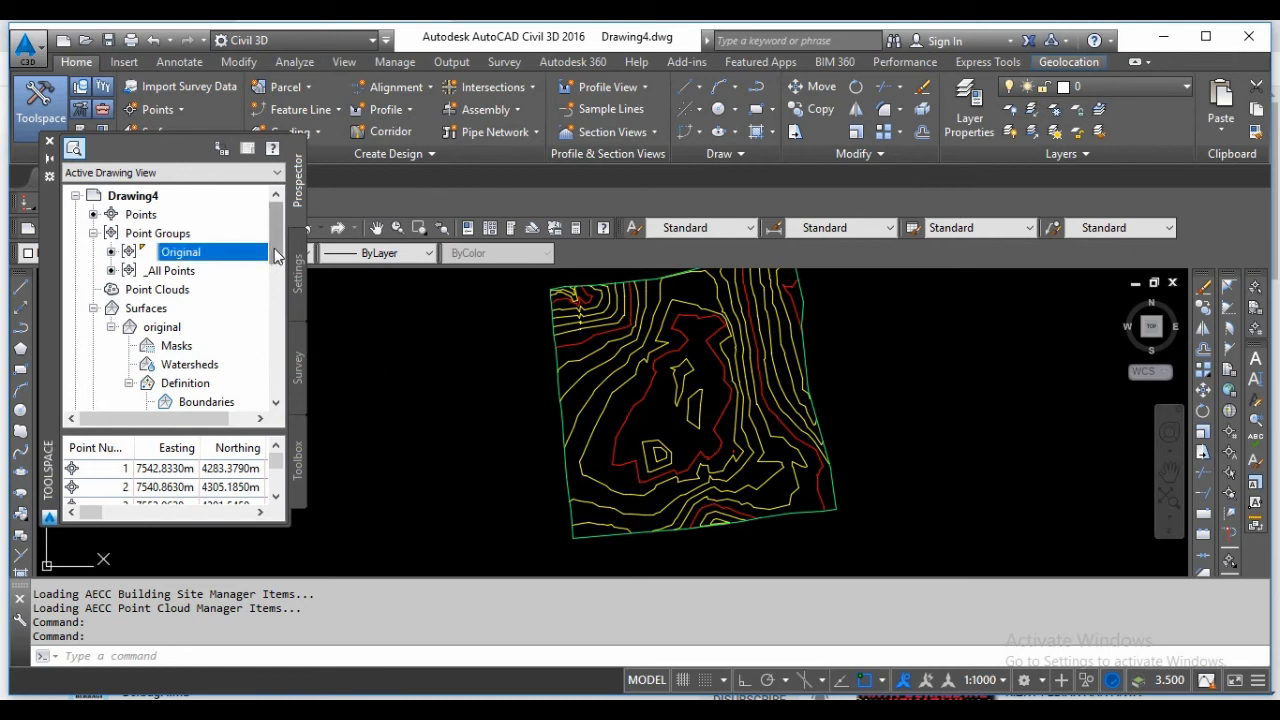
scroll(261, 290, "down", 3)
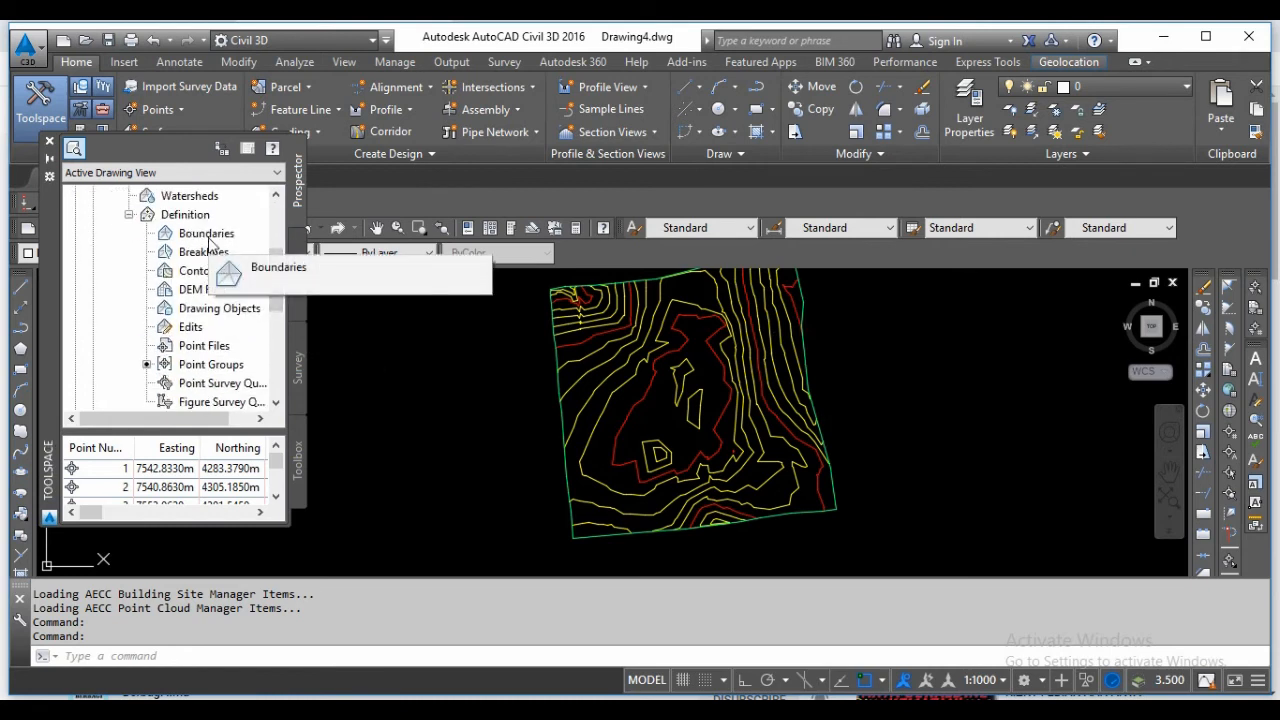
left_click(207, 235)
right_click(210, 244)
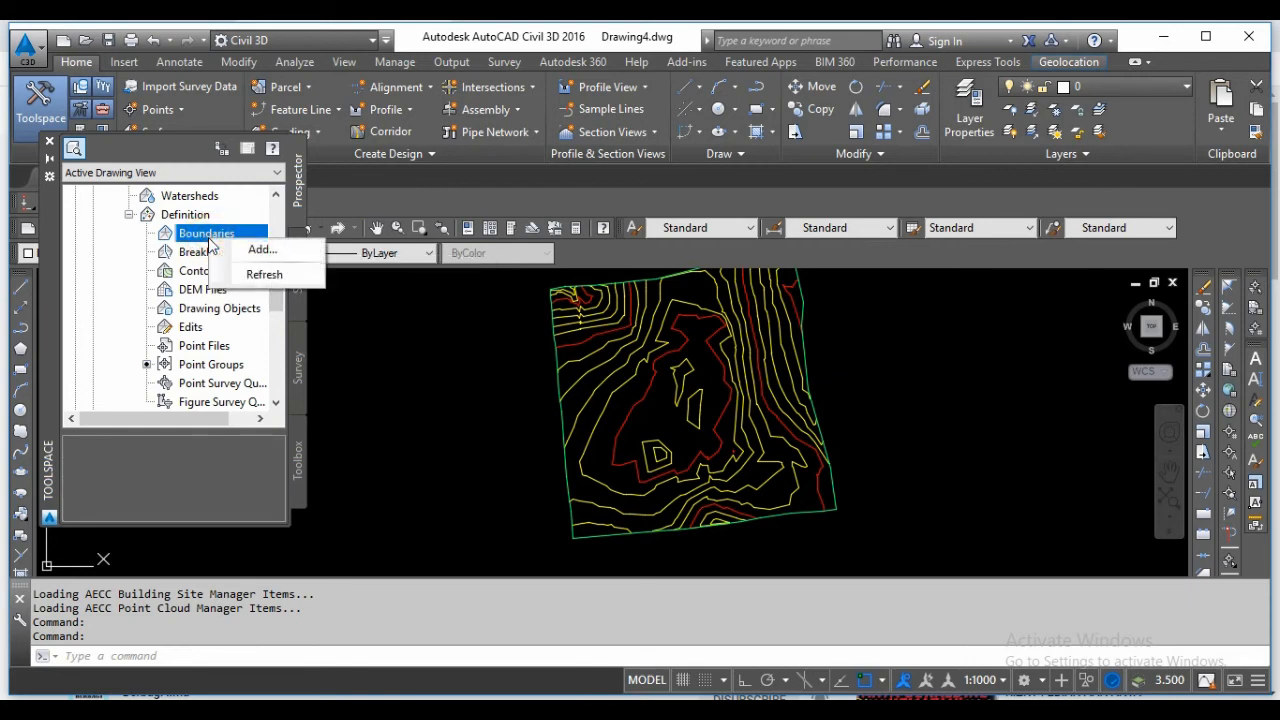
left_click(210, 244)
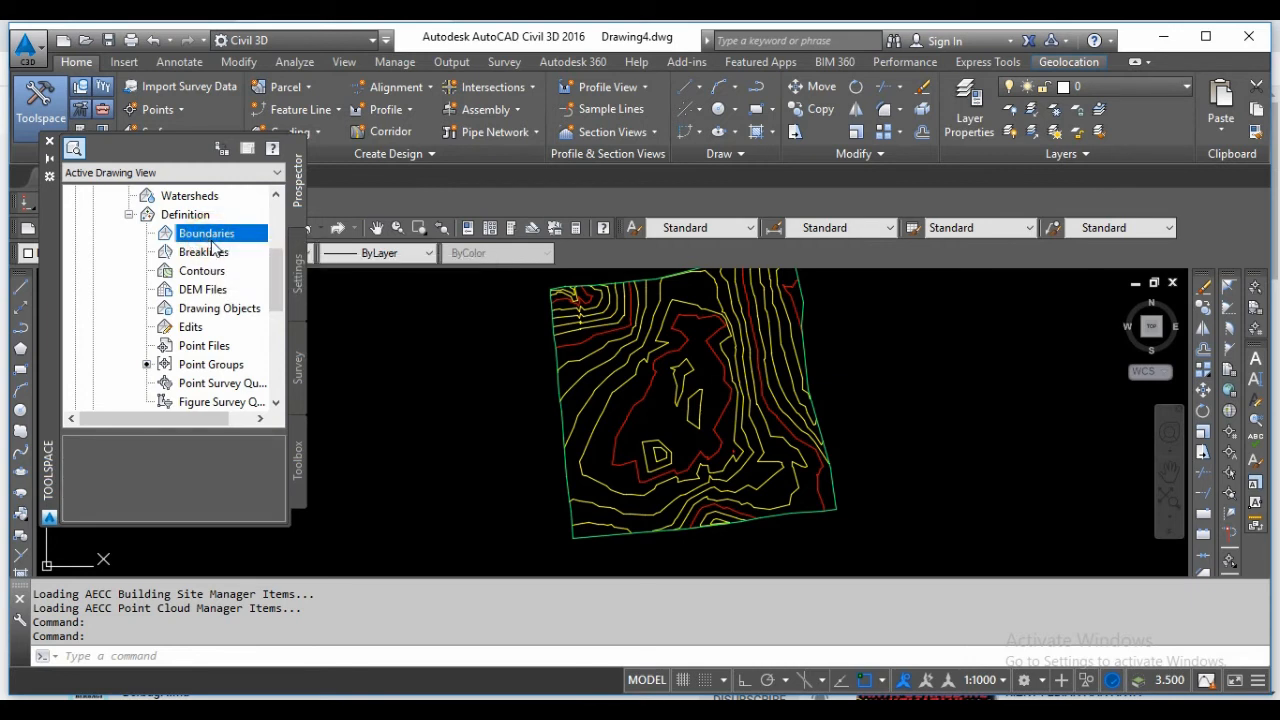
left_click(50, 145)
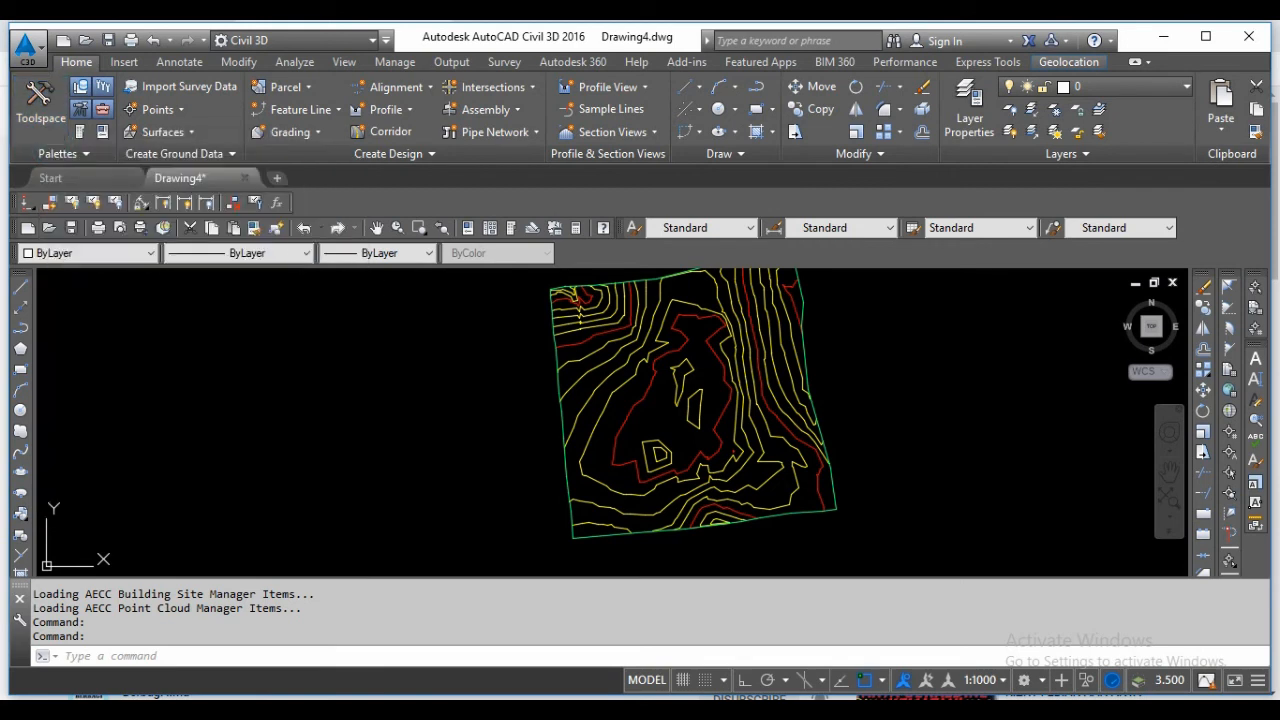
Step: Start single contour labelling on the original surface and label the 70, 75 and 80 major contours from the northwest corner towards the middle
left_click(629, 380)
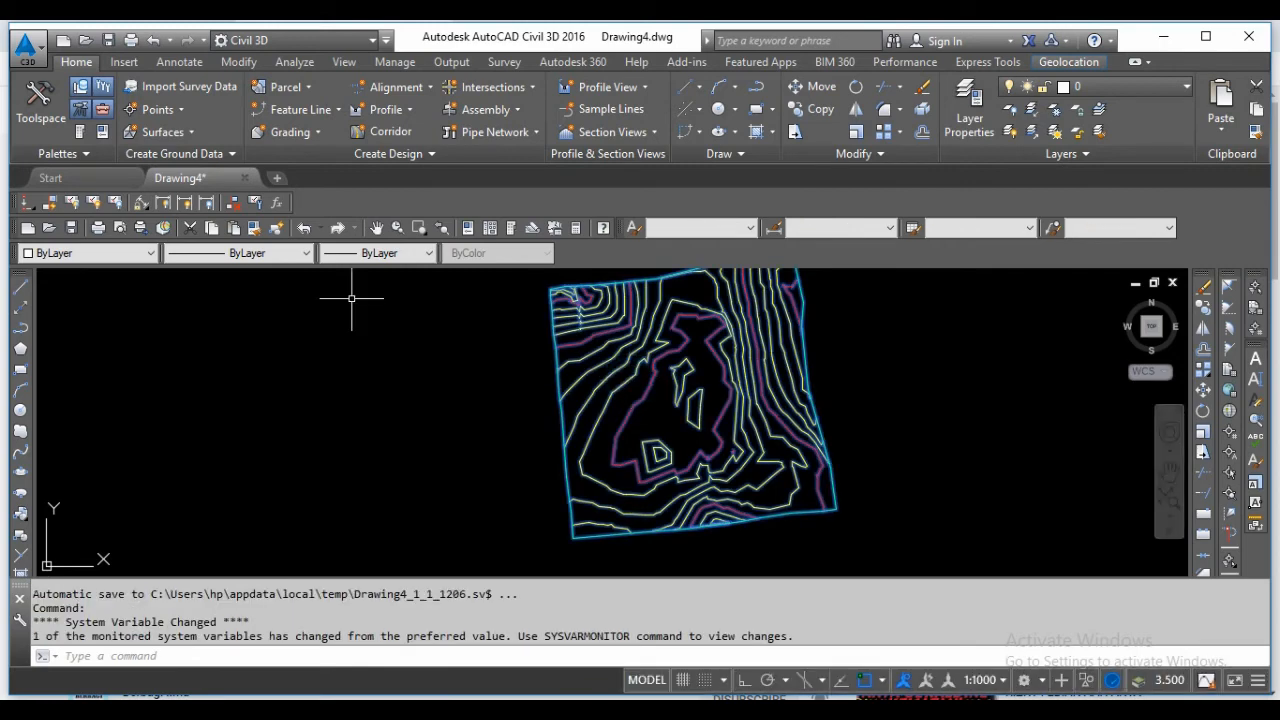
left_click(36, 125)
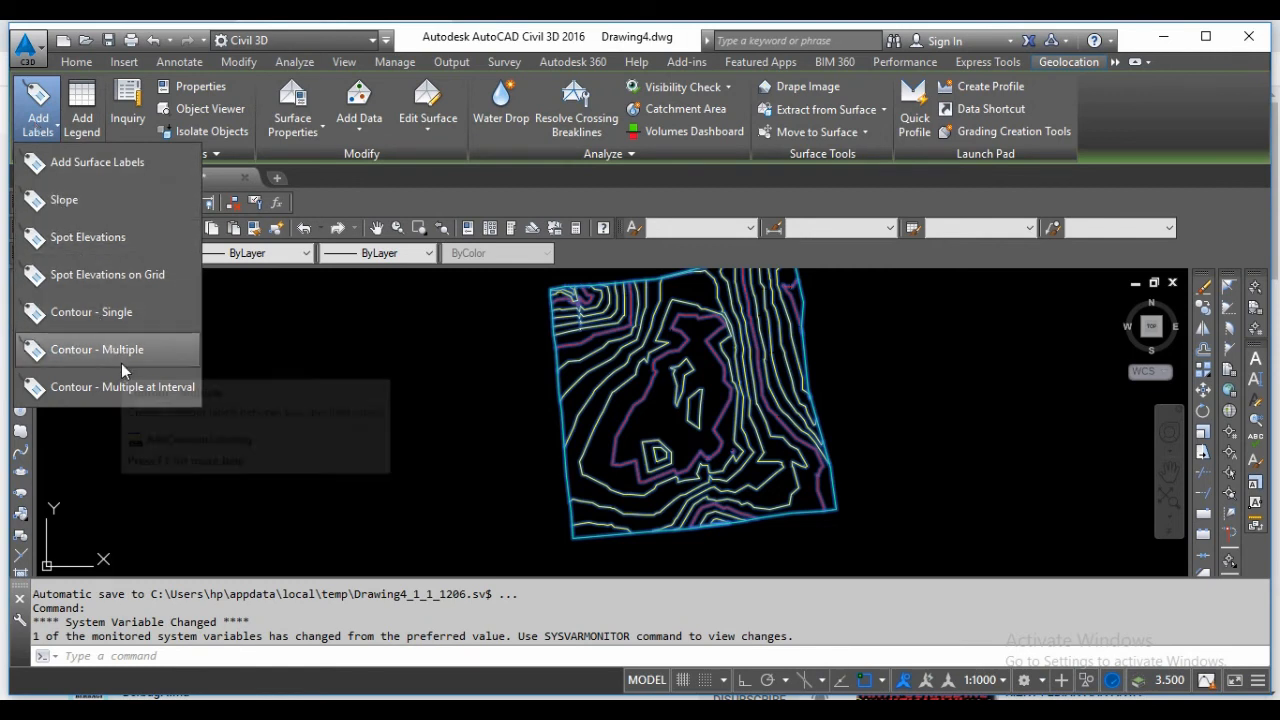
left_click(139, 313)
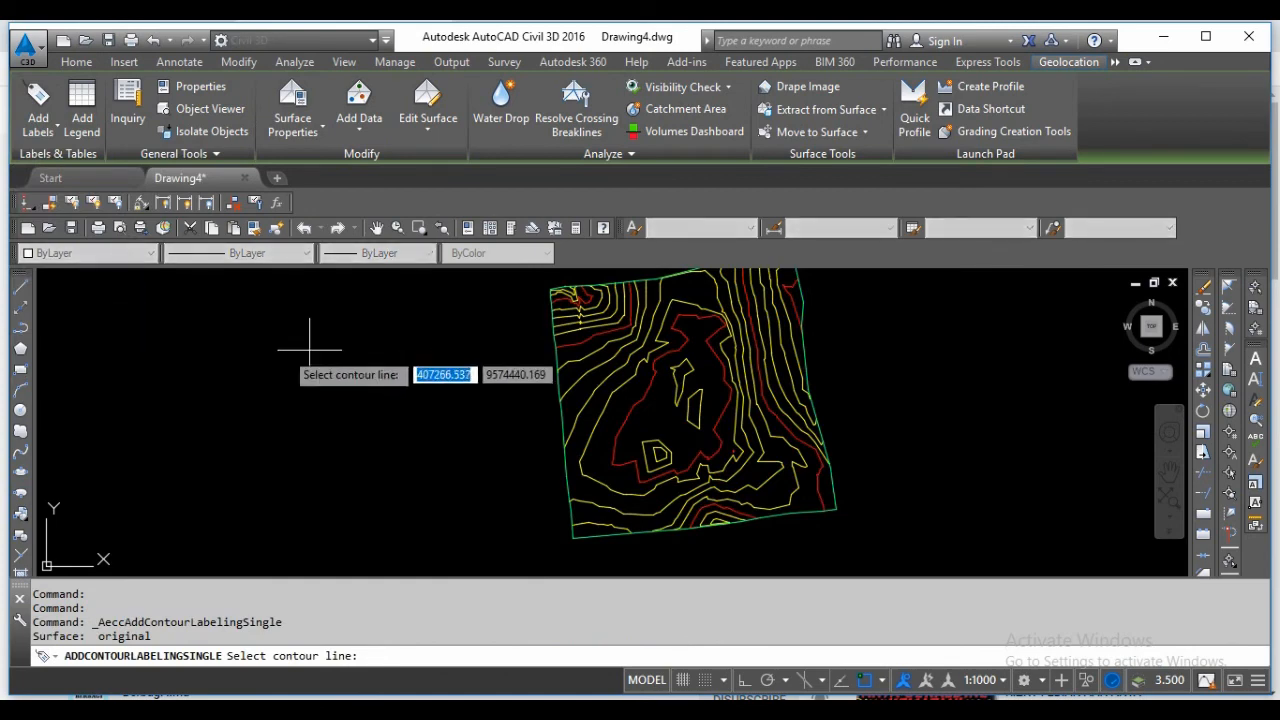
scroll(646, 289, "up", 5)
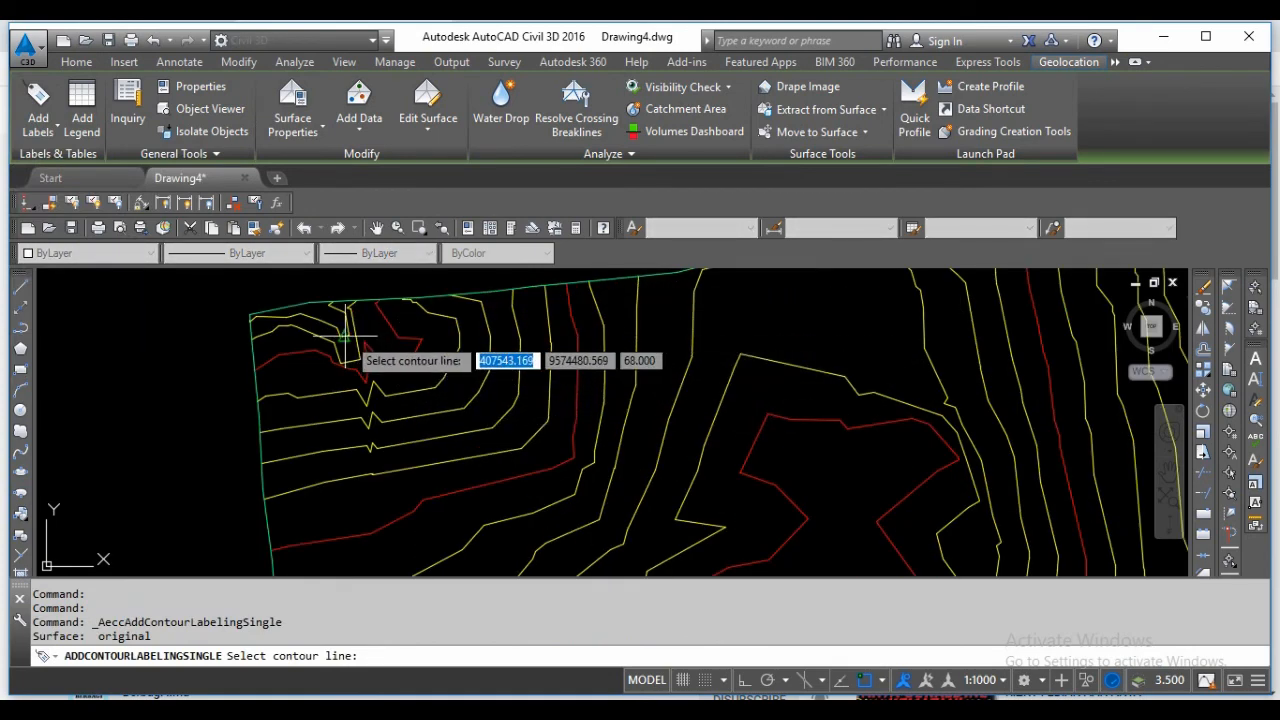
left_click(400, 362)
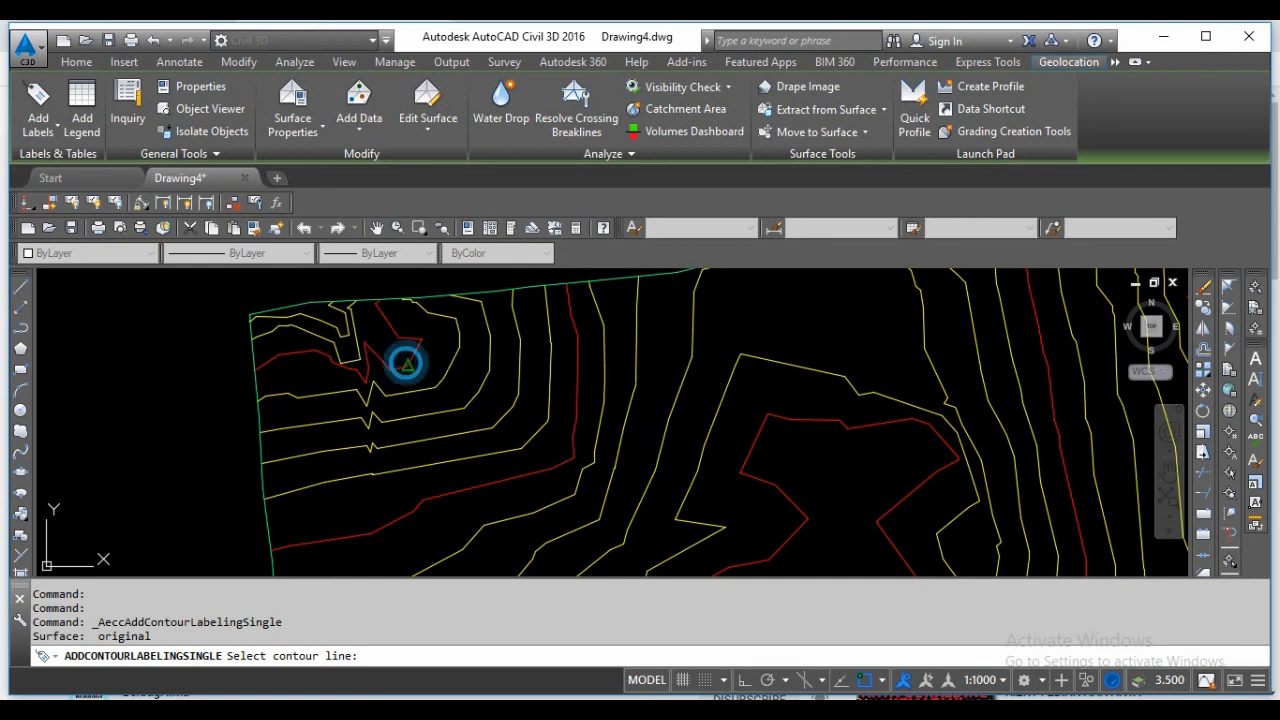
left_click(557, 466)
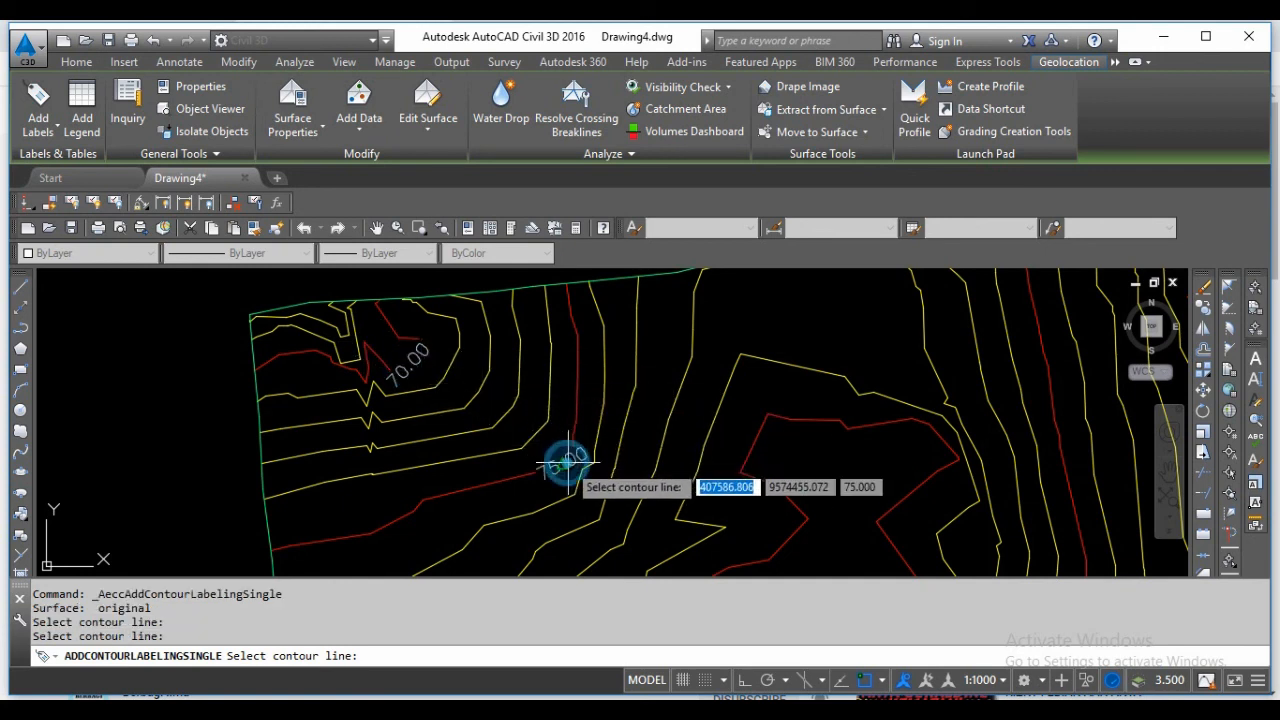
scroll(530, 342, "down", 1)
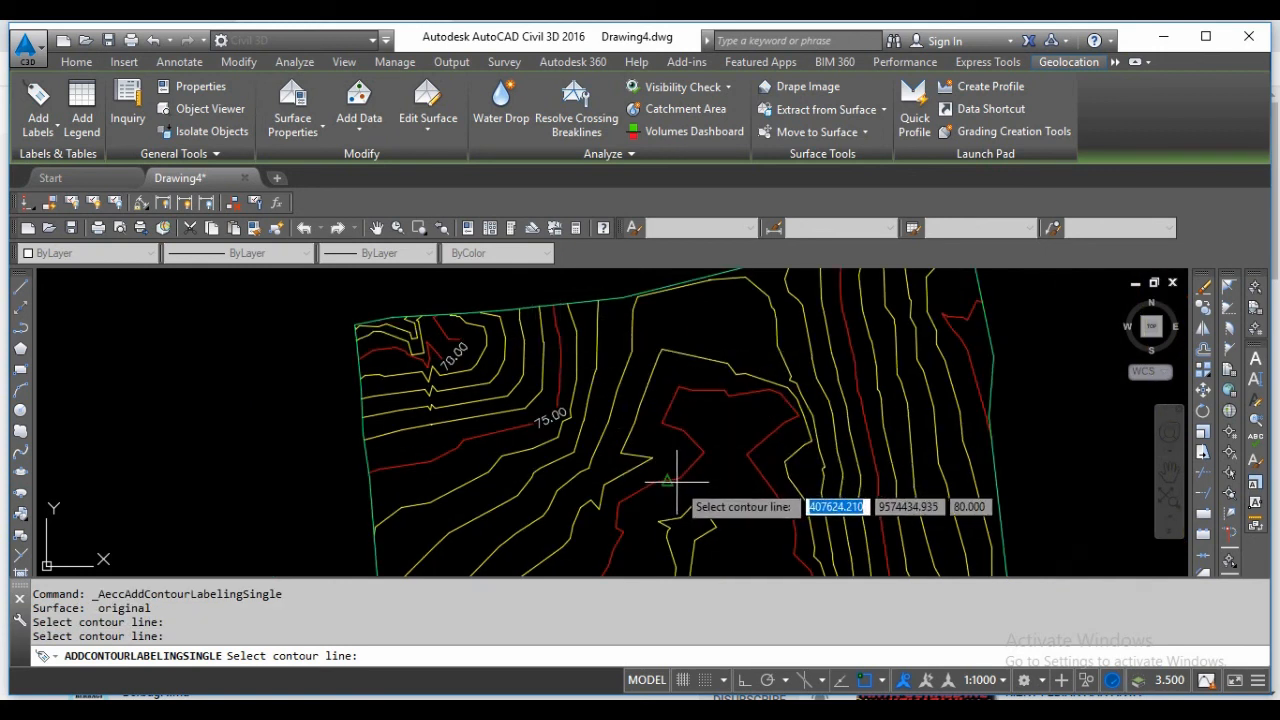
left_click(668, 479)
Step: Add single labels to the east side of the central 80 contour, the eastern 75 contour and the 70 contour in the northeast corner
scroll(620, 390, "down", 3)
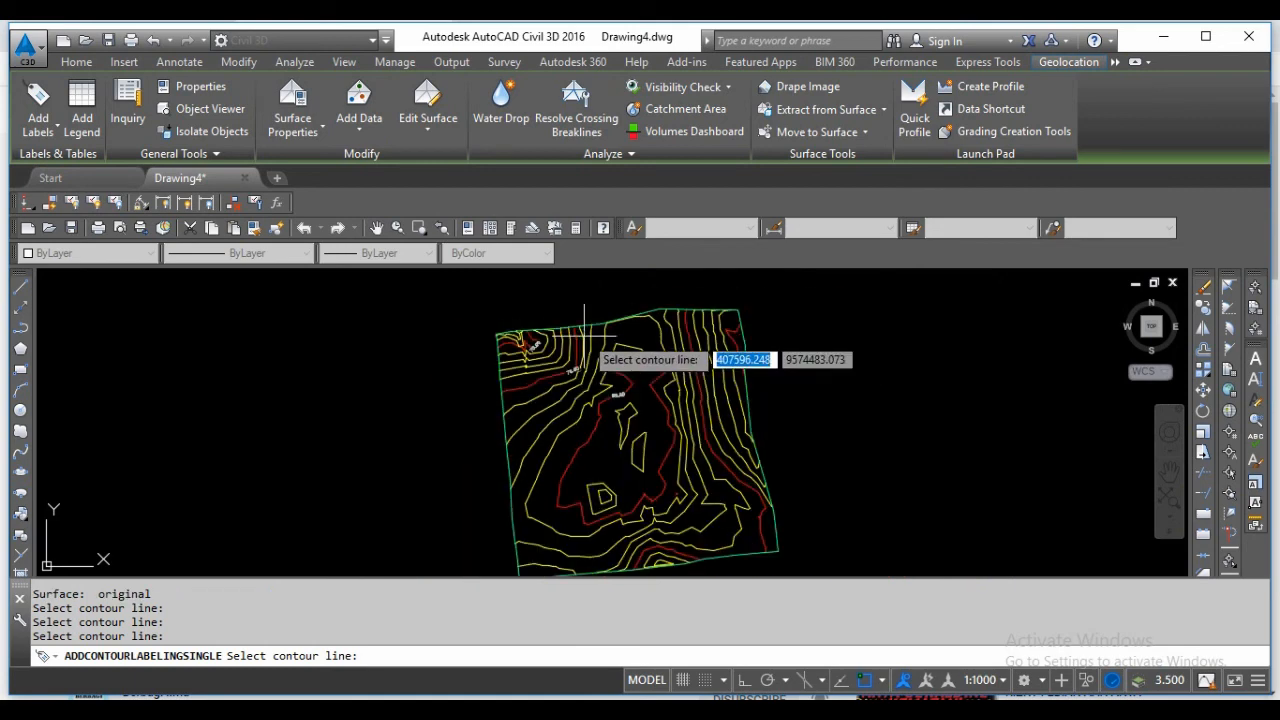
scroll(655, 432, "up", 2)
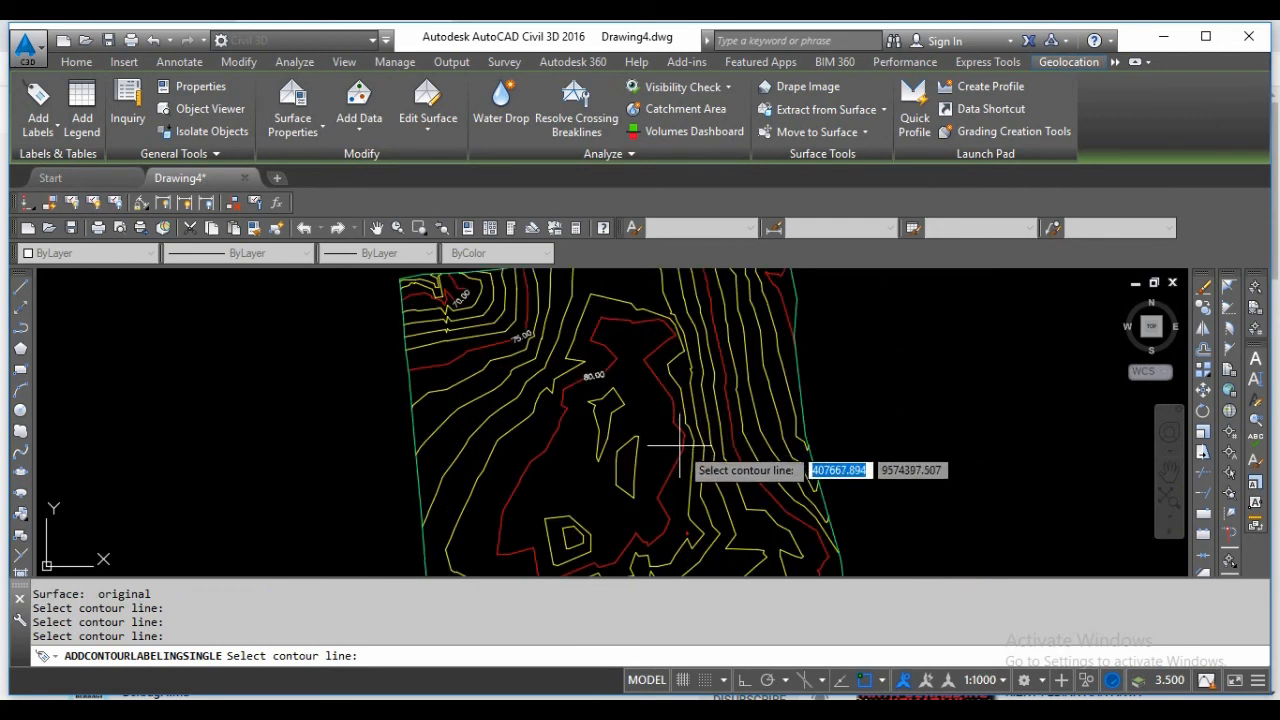
left_click(683, 443)
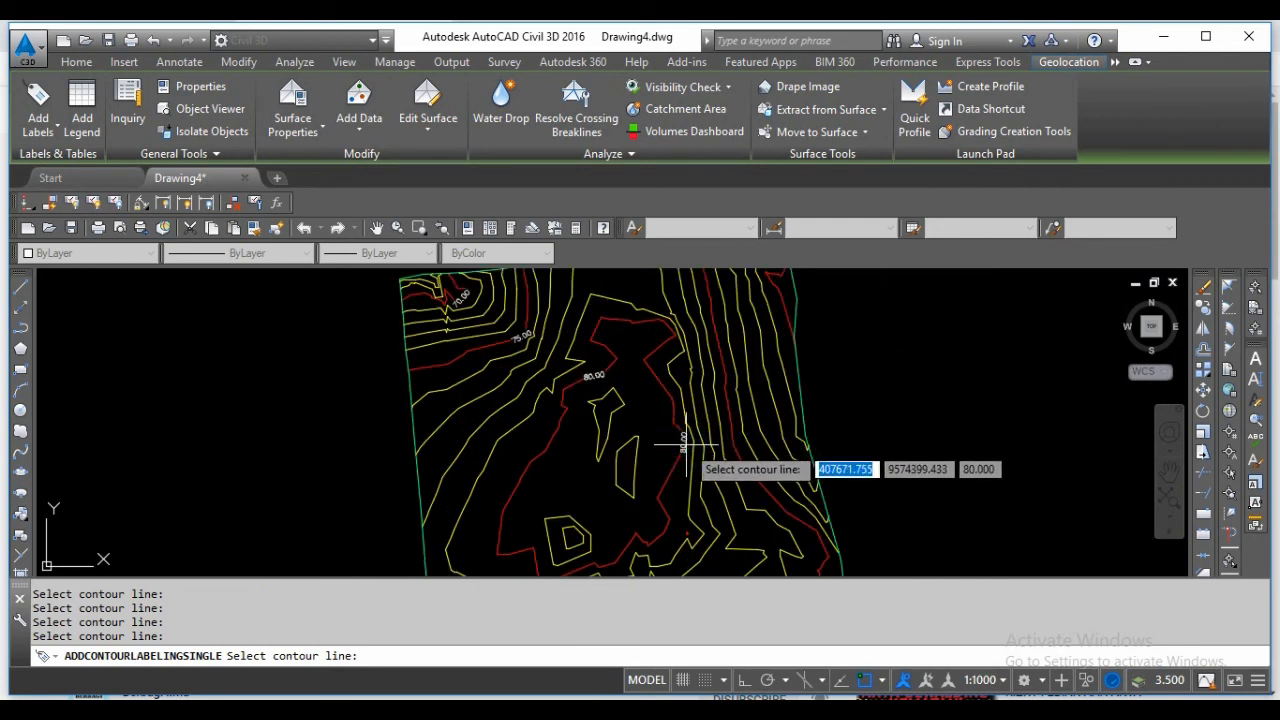
left_click(768, 489)
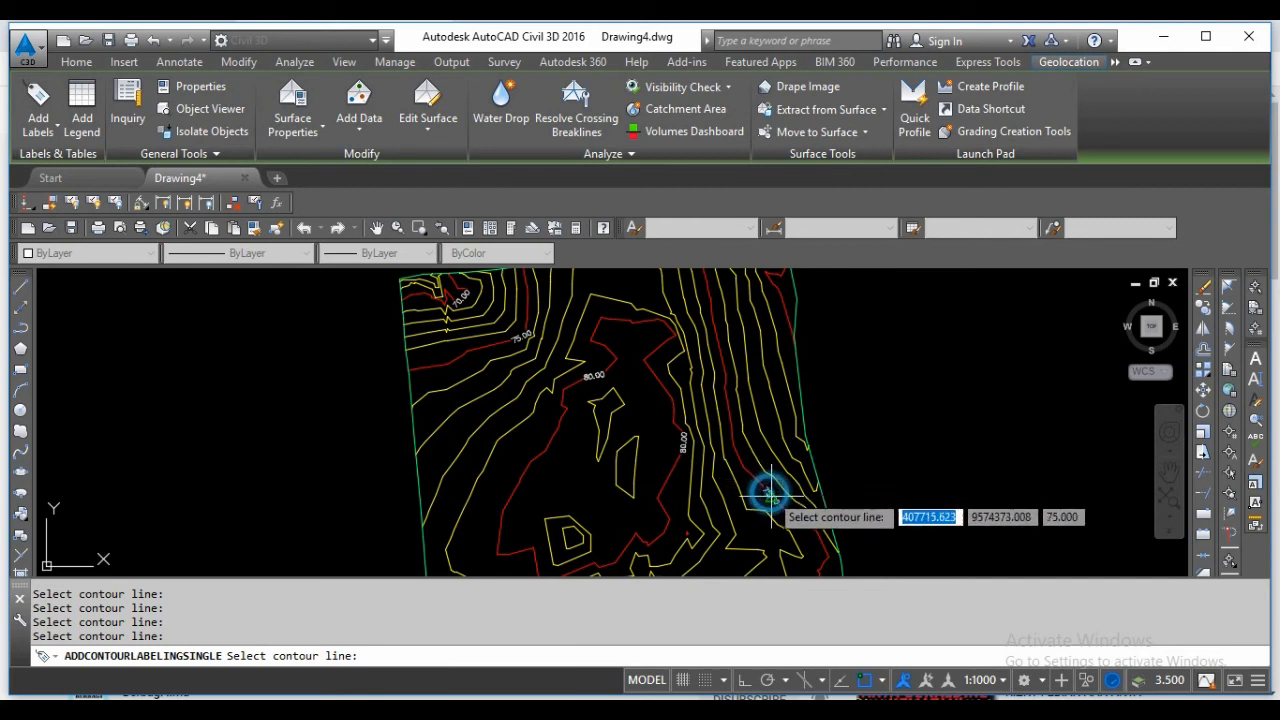
left_click(785, 310)
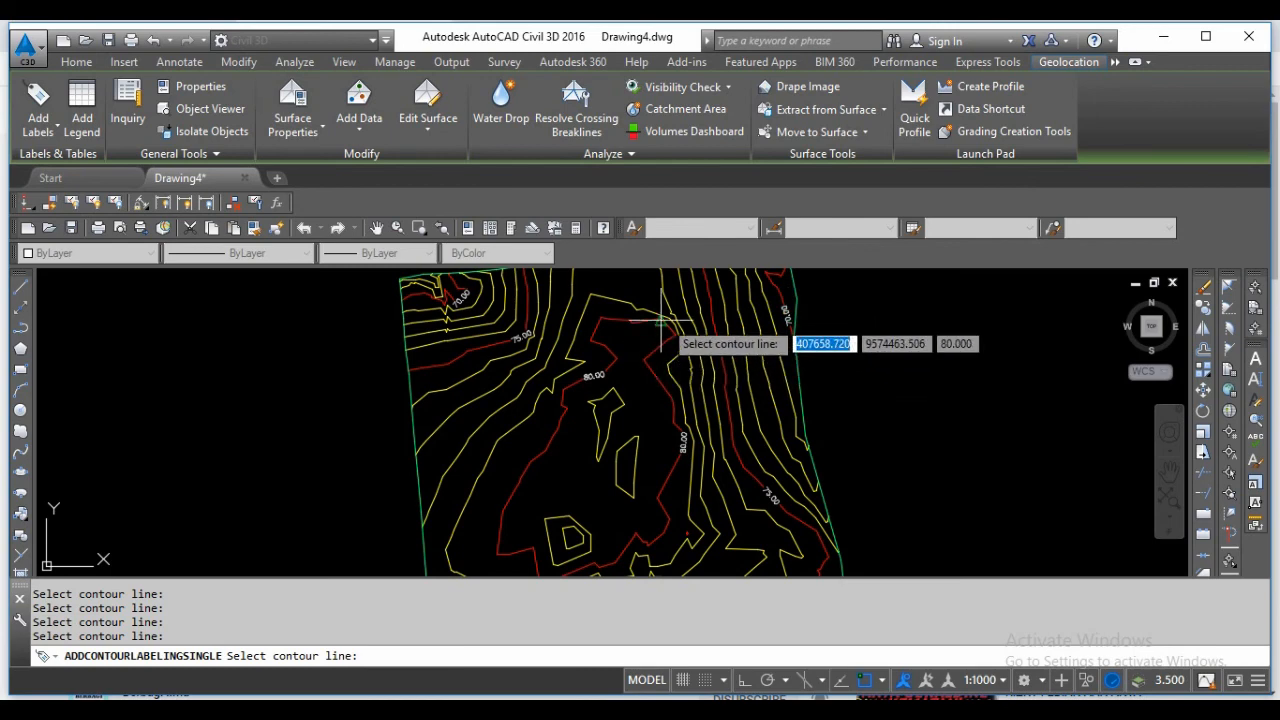
Step: Label the 75 contour near the site's southern edge and end single contour labelling
scroll(662, 335, "down", 2)
scroll(662, 510, "up", 2)
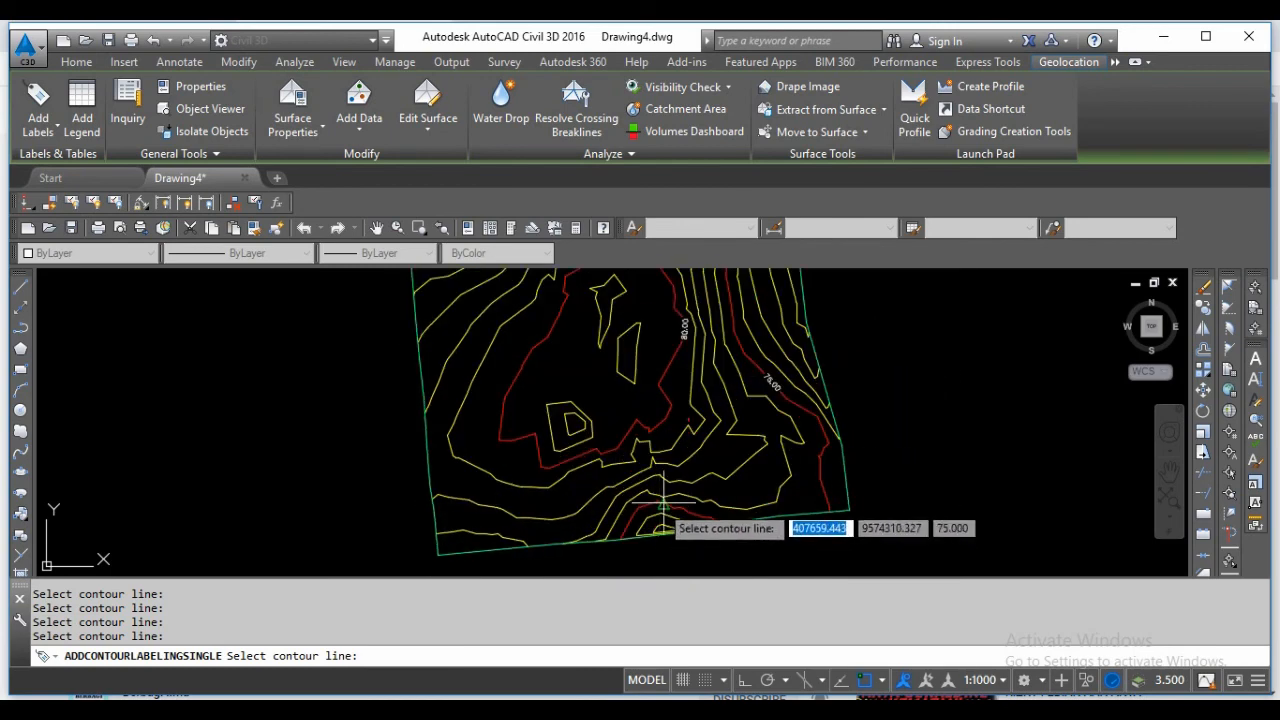
left_click(662, 506)
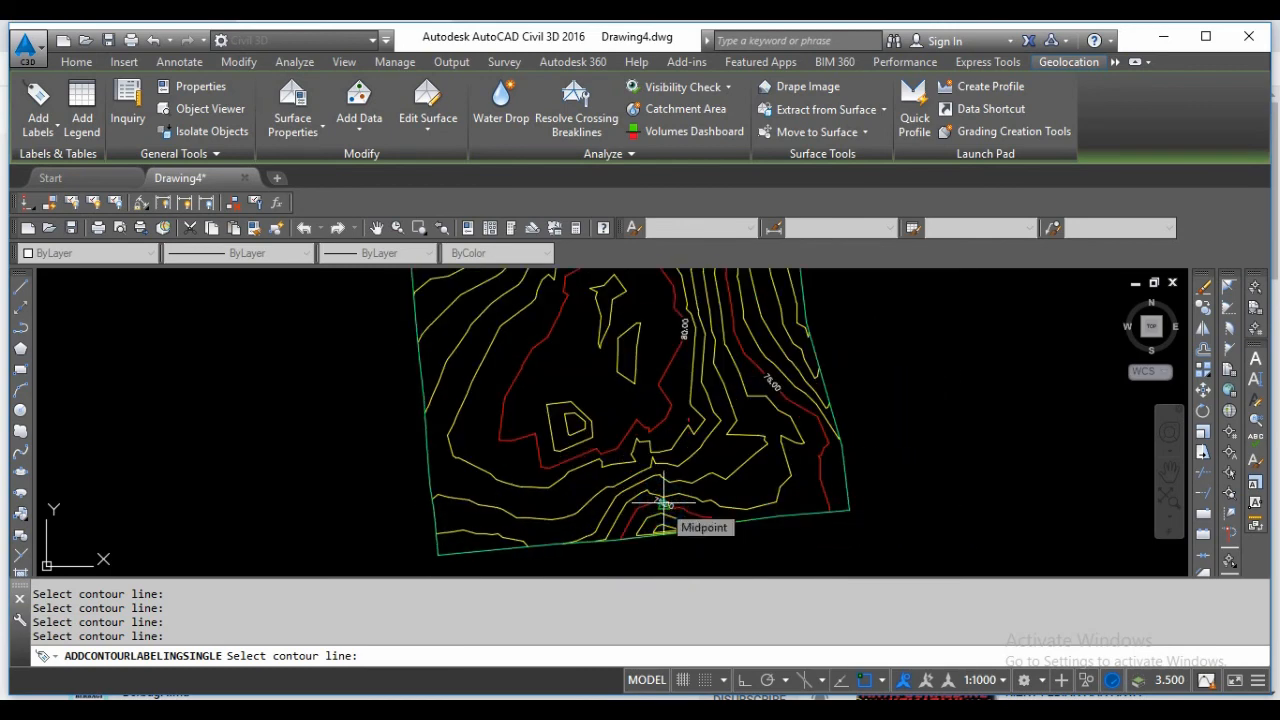
key("Escape")
Step: Add multiple contour labels at a 100 interval along a line across the site from the western to the eastern boundary, and clear the selection
scroll(548, 420, "up", 2)
scroll(548, 400, "down", 4)
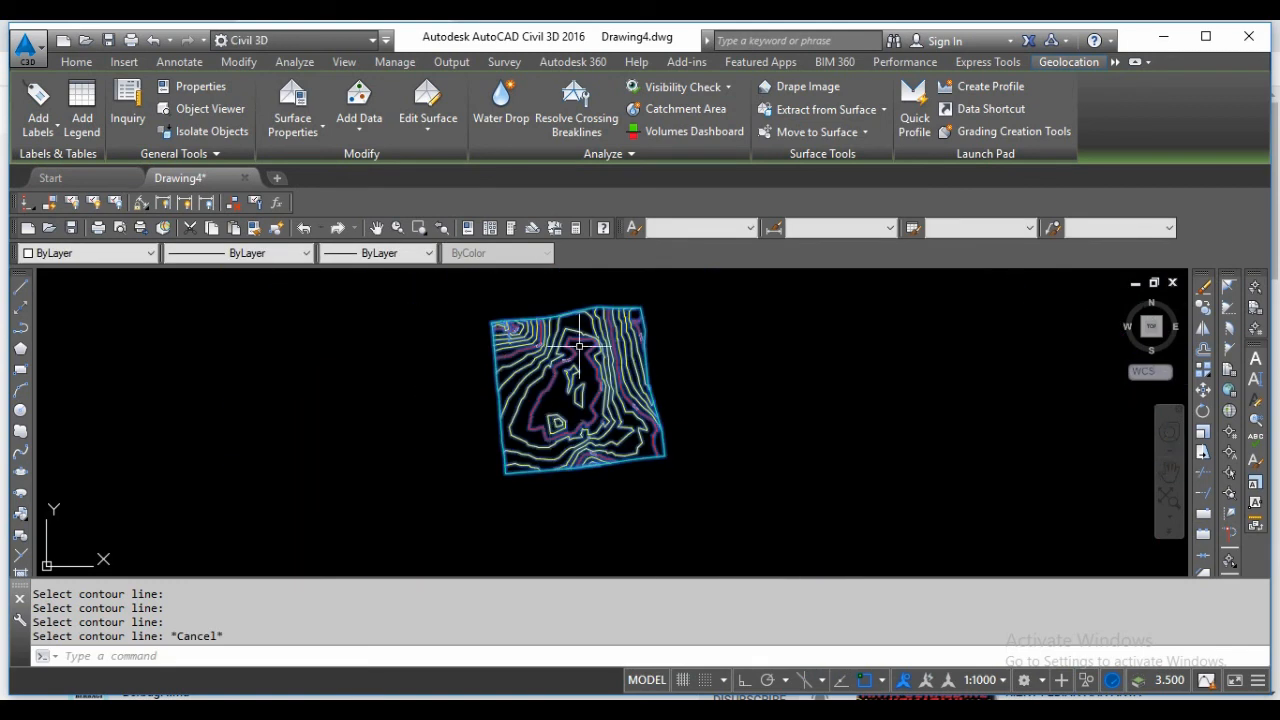
scroll(550, 328, "up", 5)
scroll(550, 328, "down", 1)
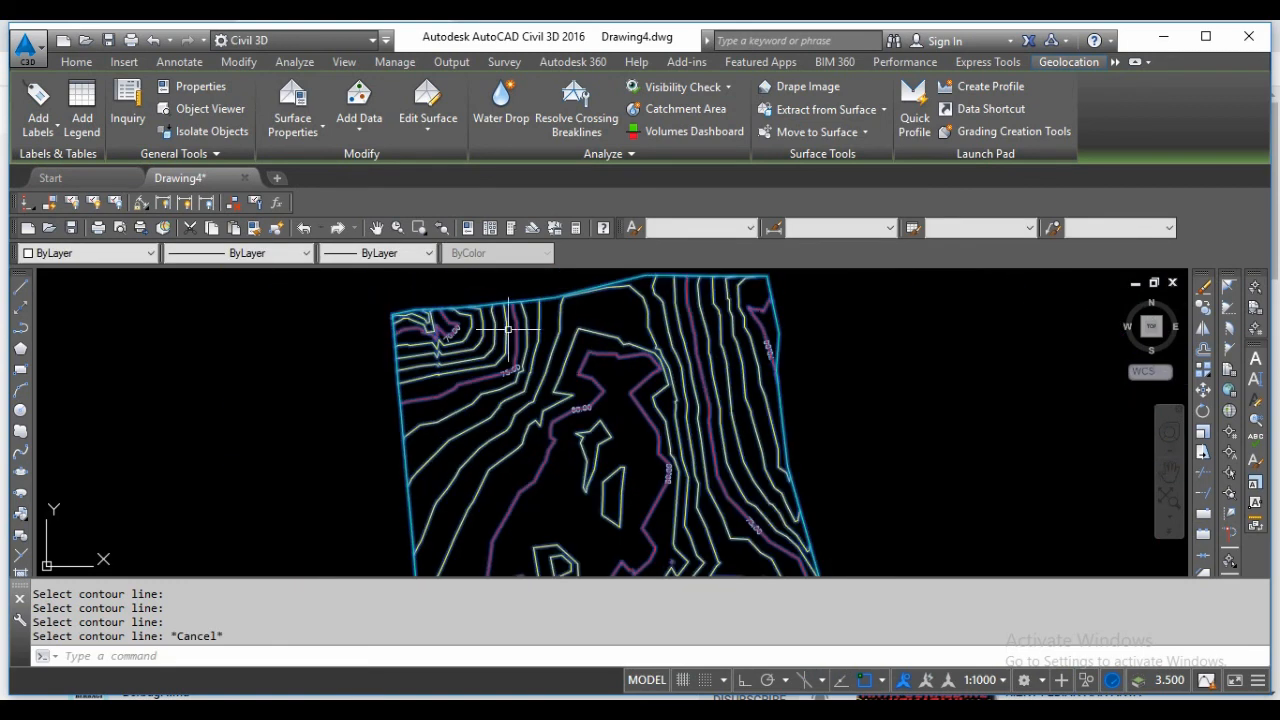
left_click(57, 133)
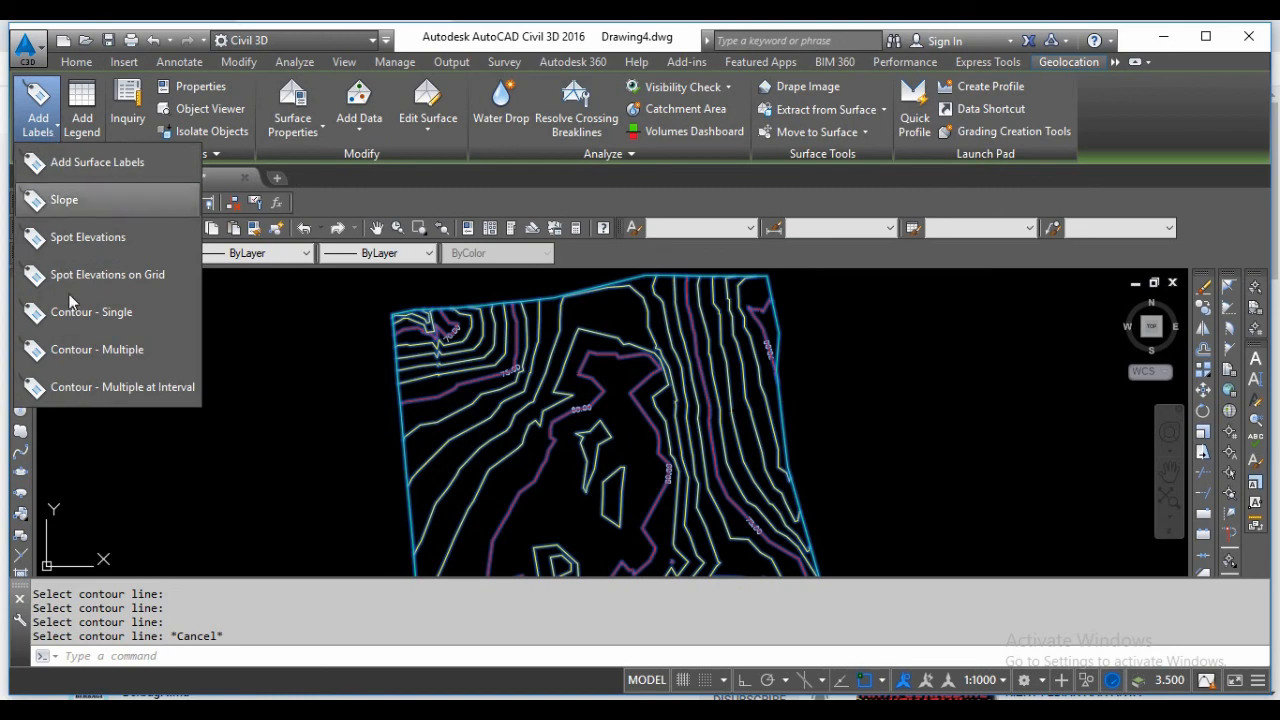
left_click(110, 388)
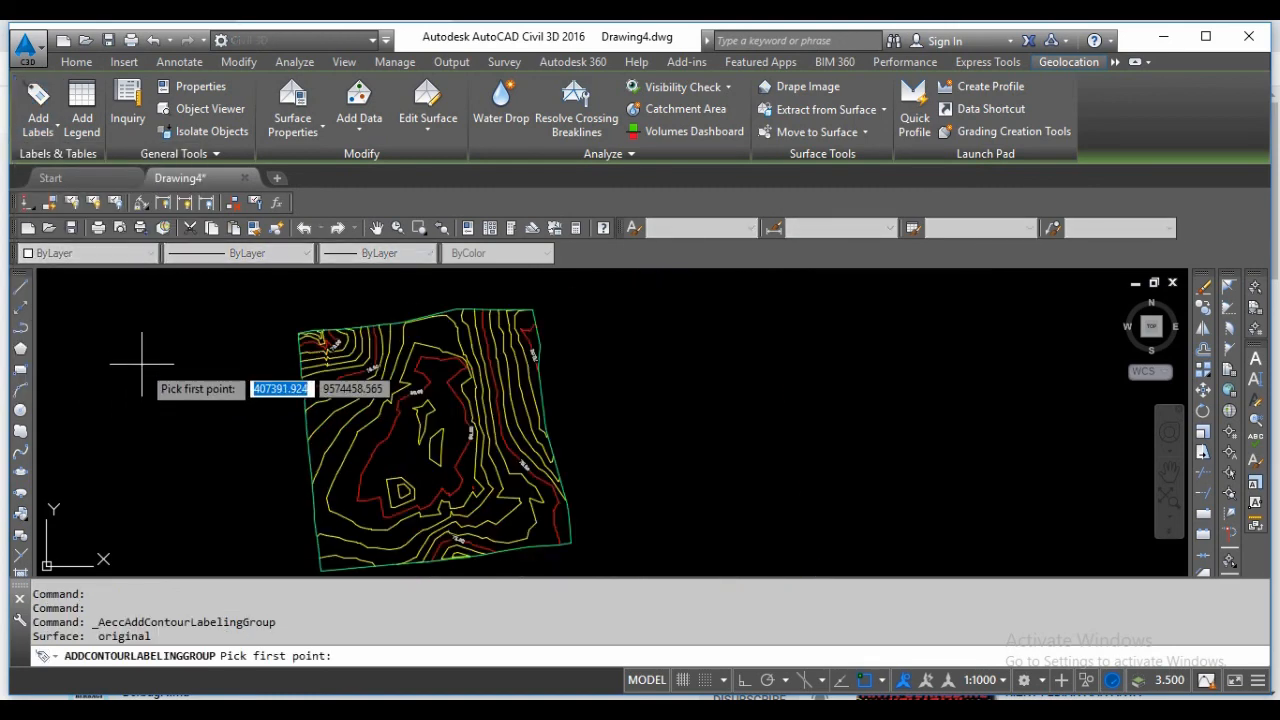
left_click(309, 462)
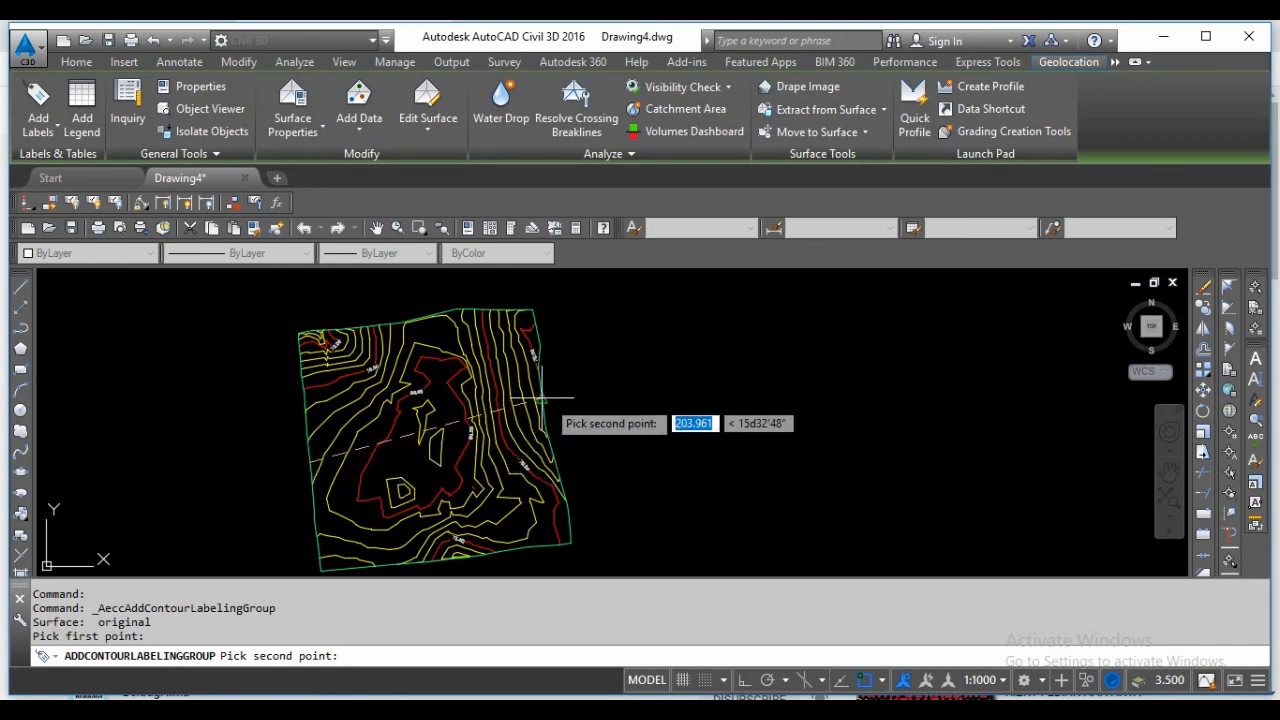
scroll(546, 400, "up", 4)
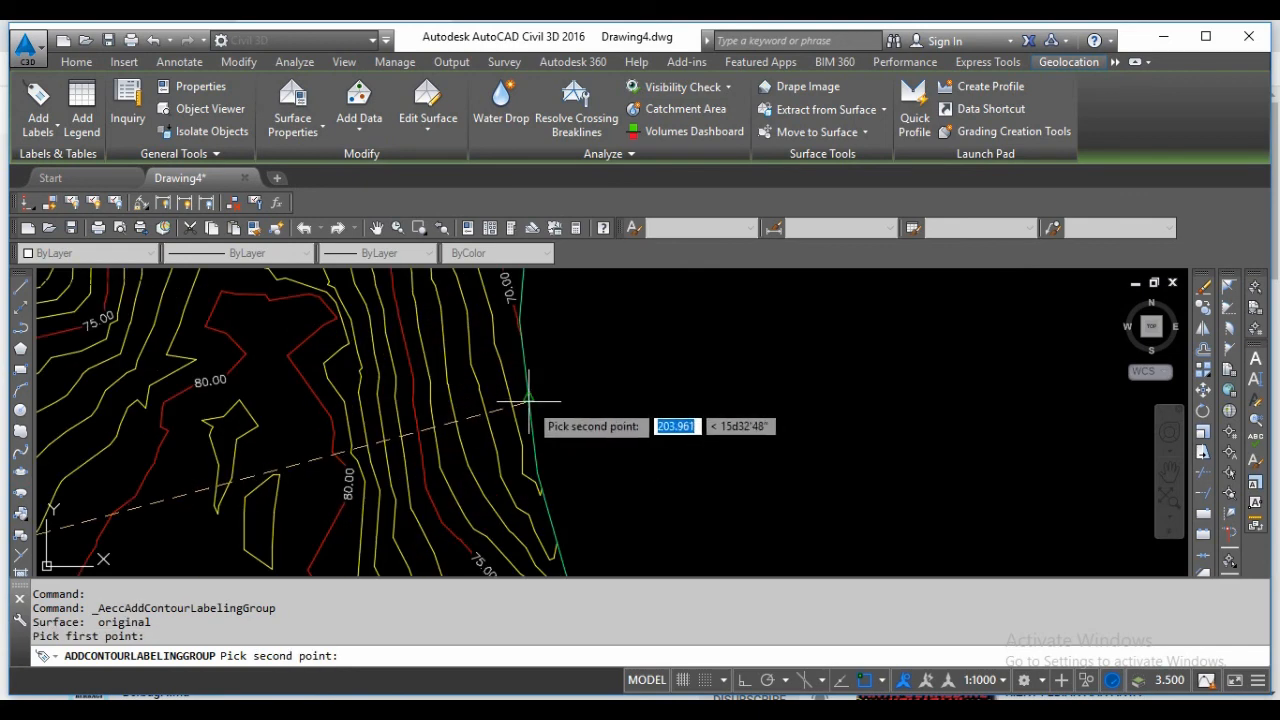
left_click(529, 401)
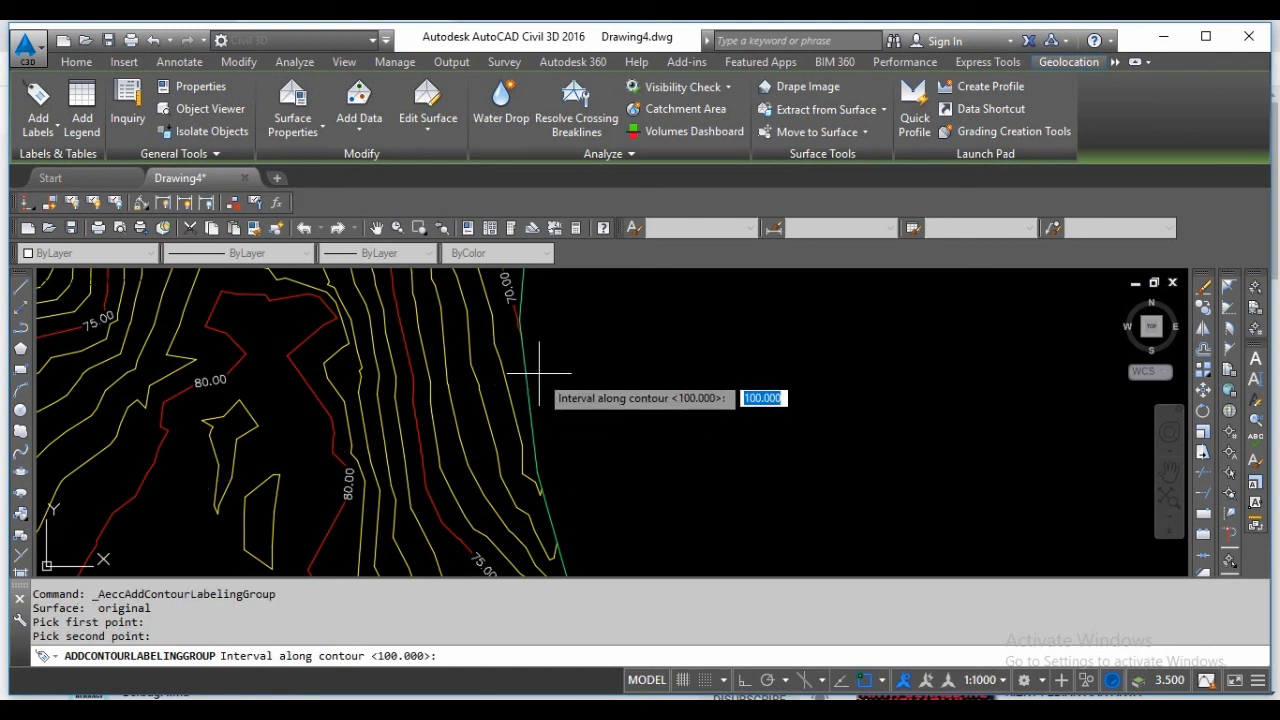
key("Return")
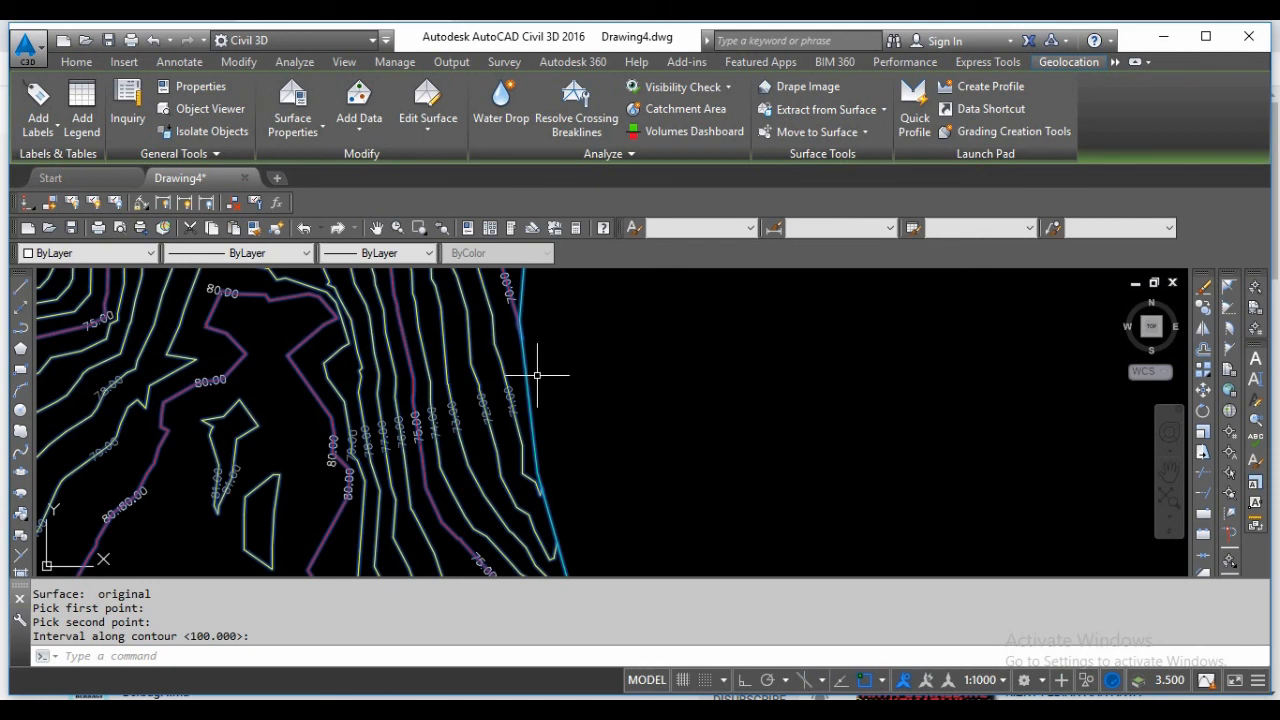
key("Escape")
scroll(540, 370, "down", 6)
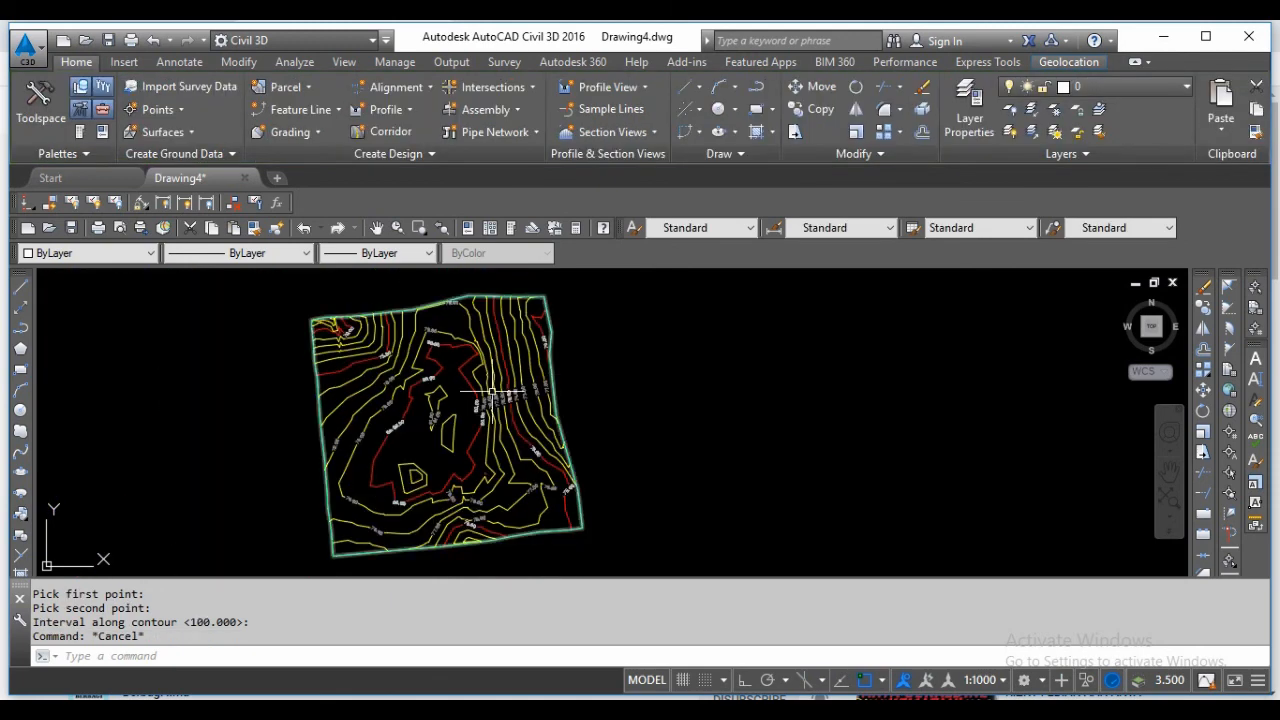
scroll(490, 400, "up", 5)
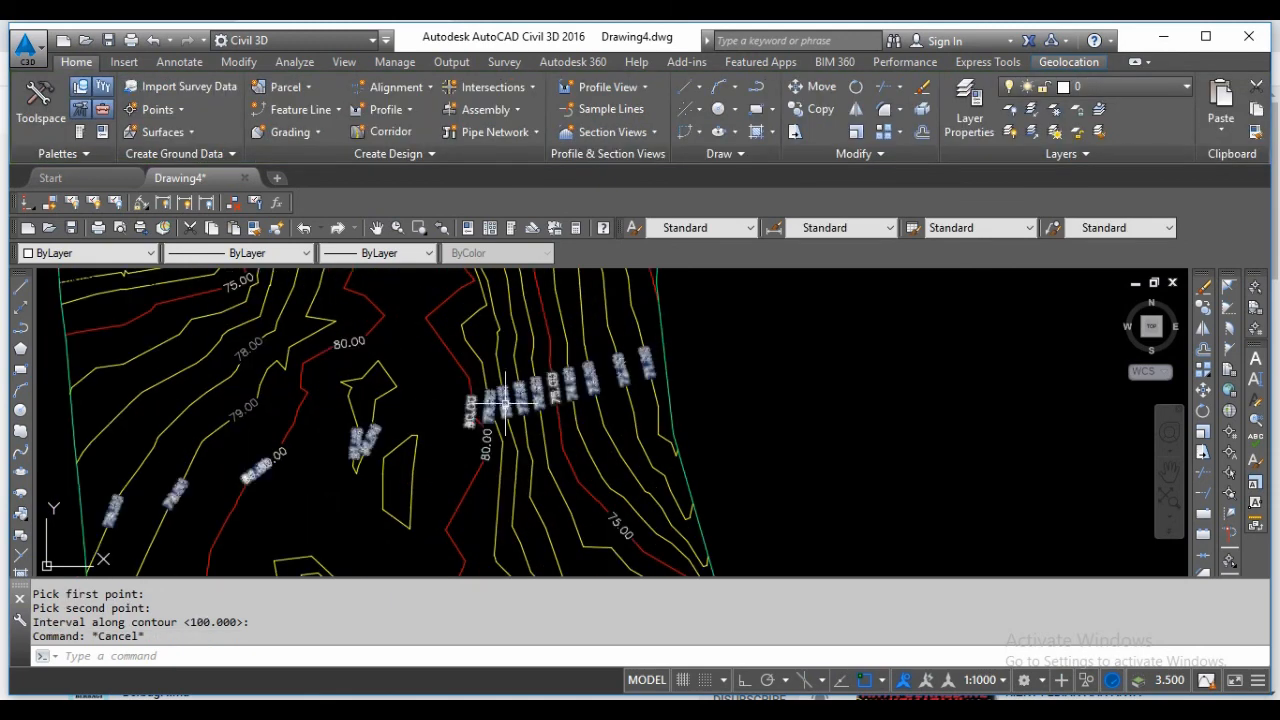